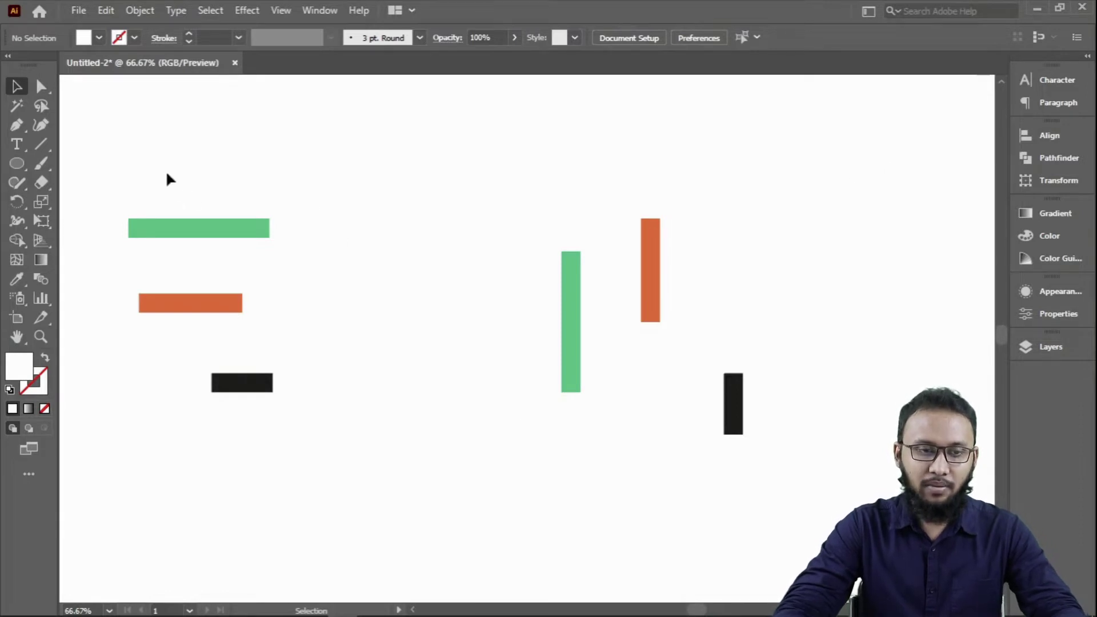
# - Select the horizontal and vertical bar sets, deselect them, and show Window > Align
pyautogui.moveTo(164, 170); pyautogui.dragTo(320, 458)
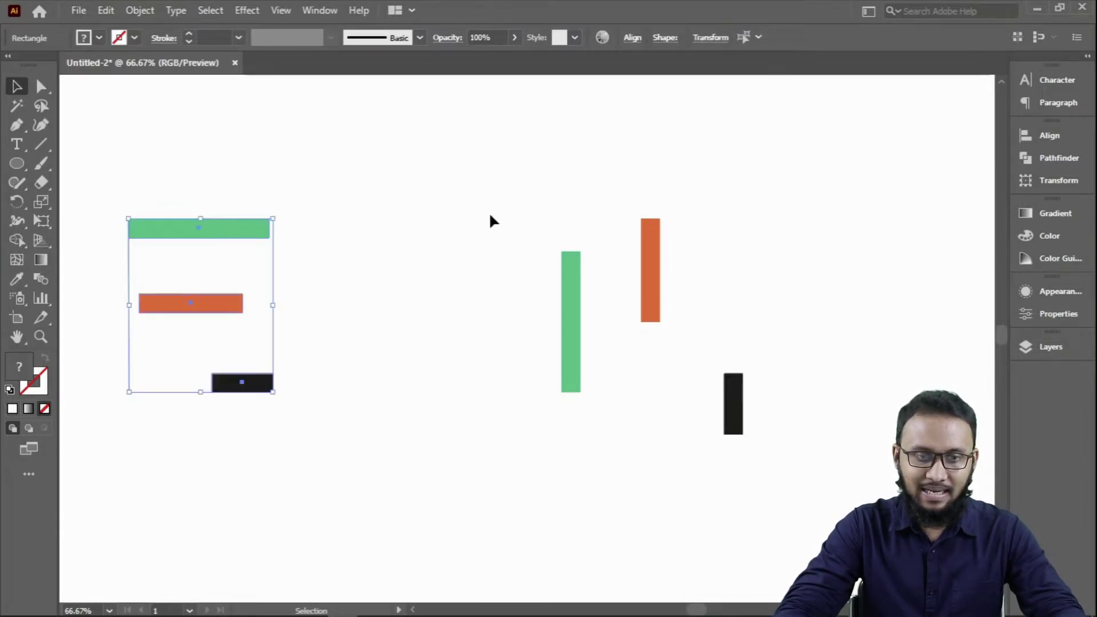
pyautogui.moveTo(492, 183); pyautogui.dragTo(789, 486)
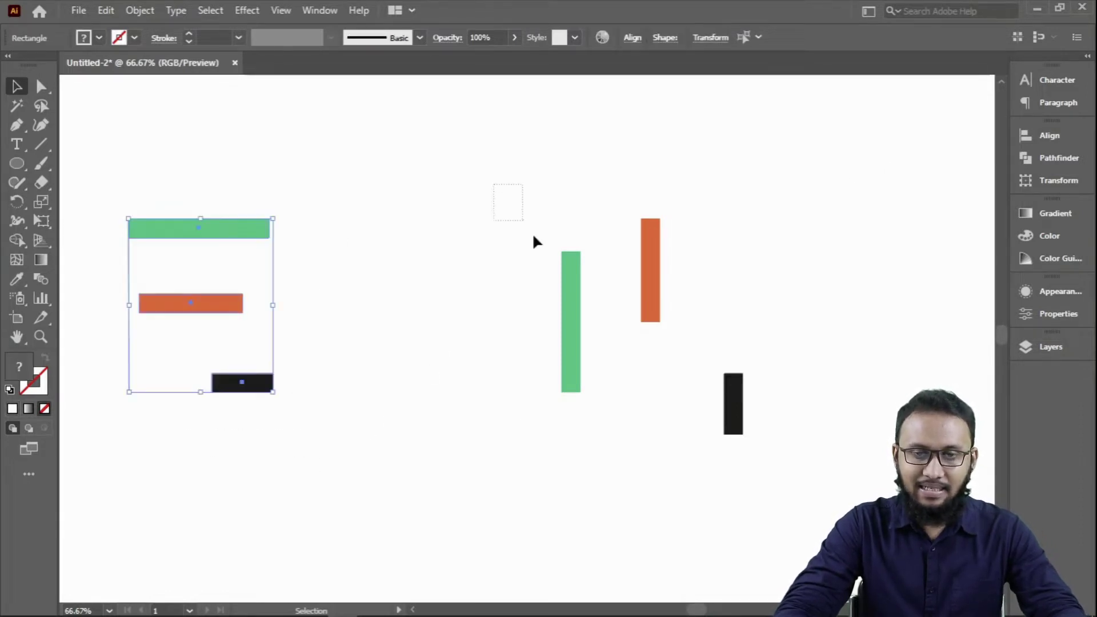
pyautogui.click(851, 377)
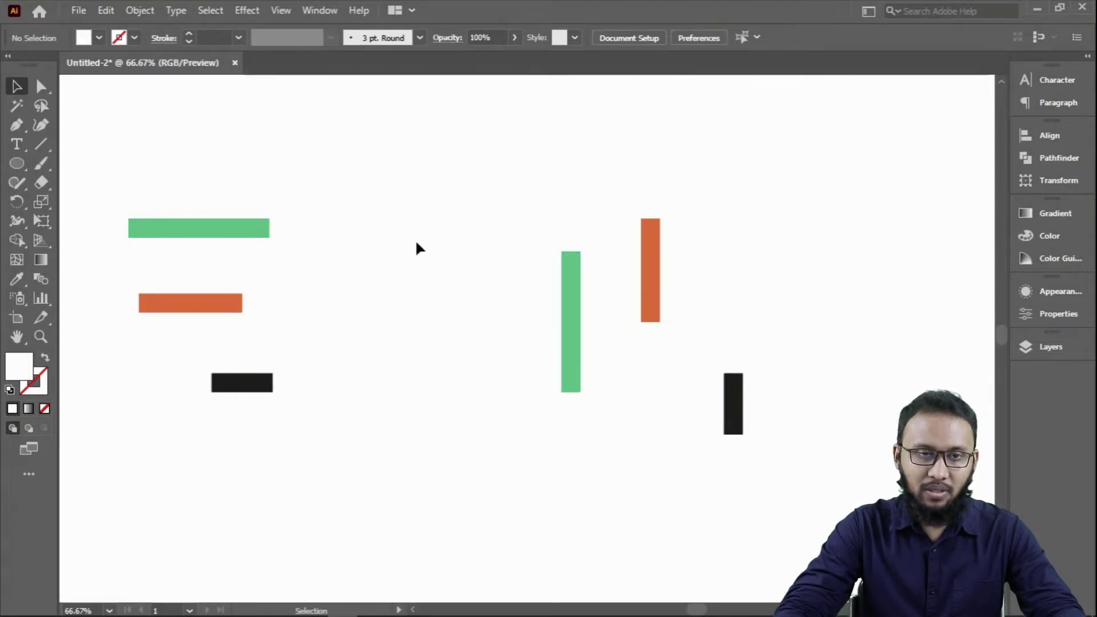
pyautogui.click(320, 9)
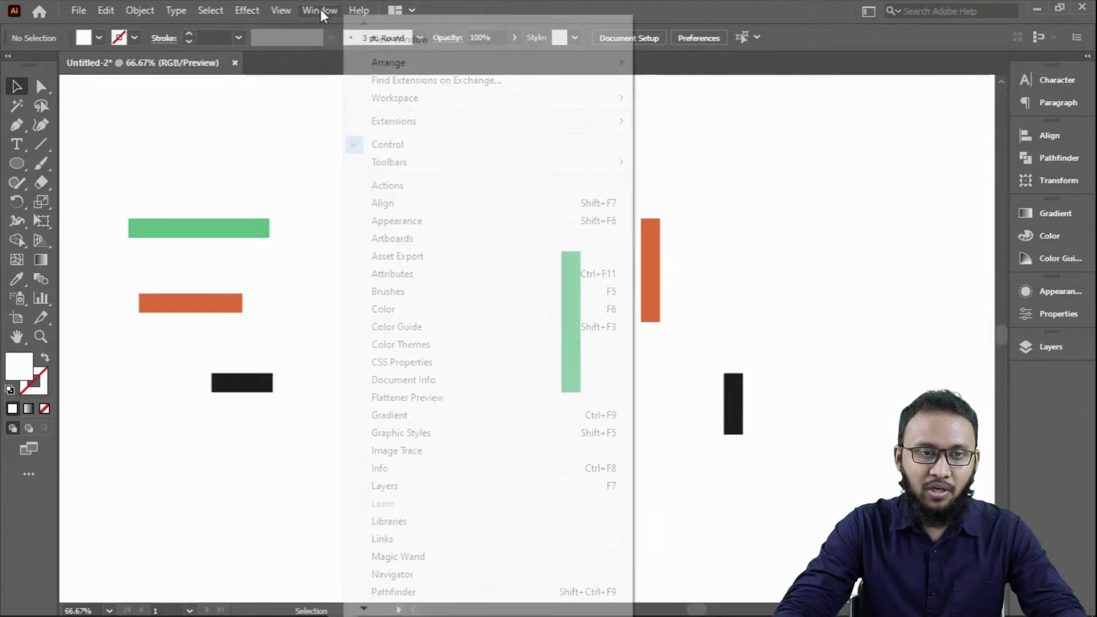
pyautogui.click(411, 205)
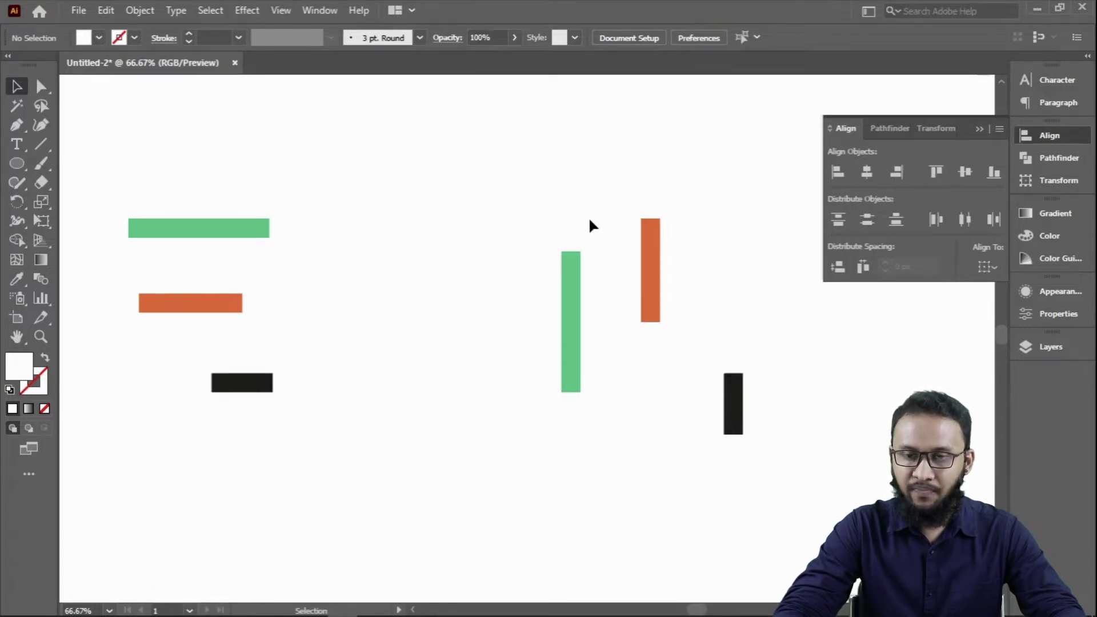
# - Check Align To choices, align the horizontal bars left, centre, then right, and select the vertical bars
pyautogui.click(984, 267)
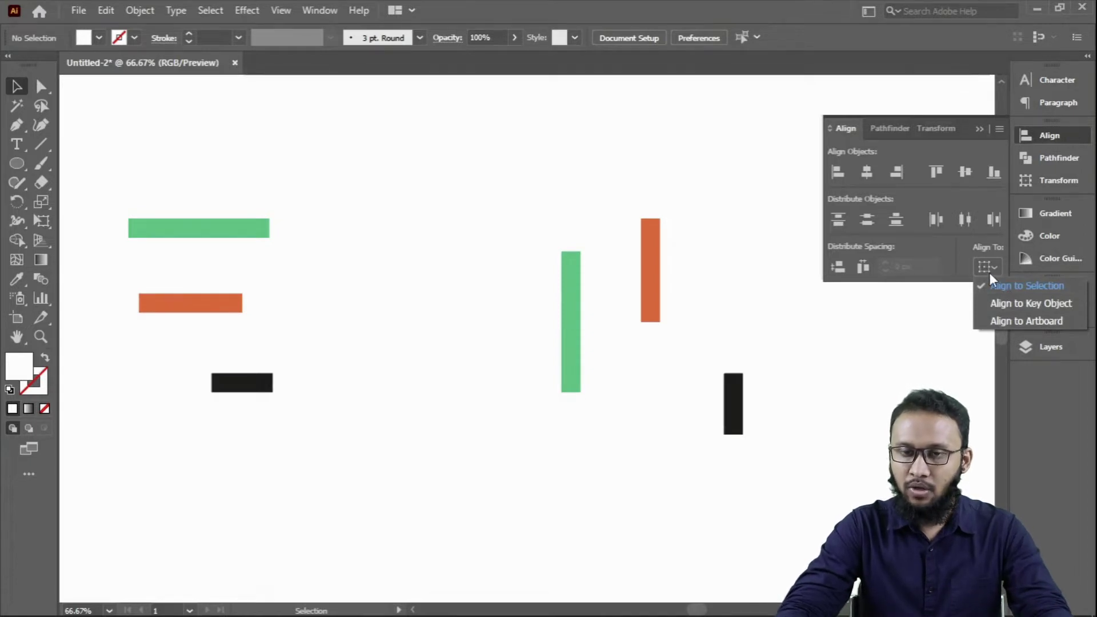
pyautogui.click(177, 183)
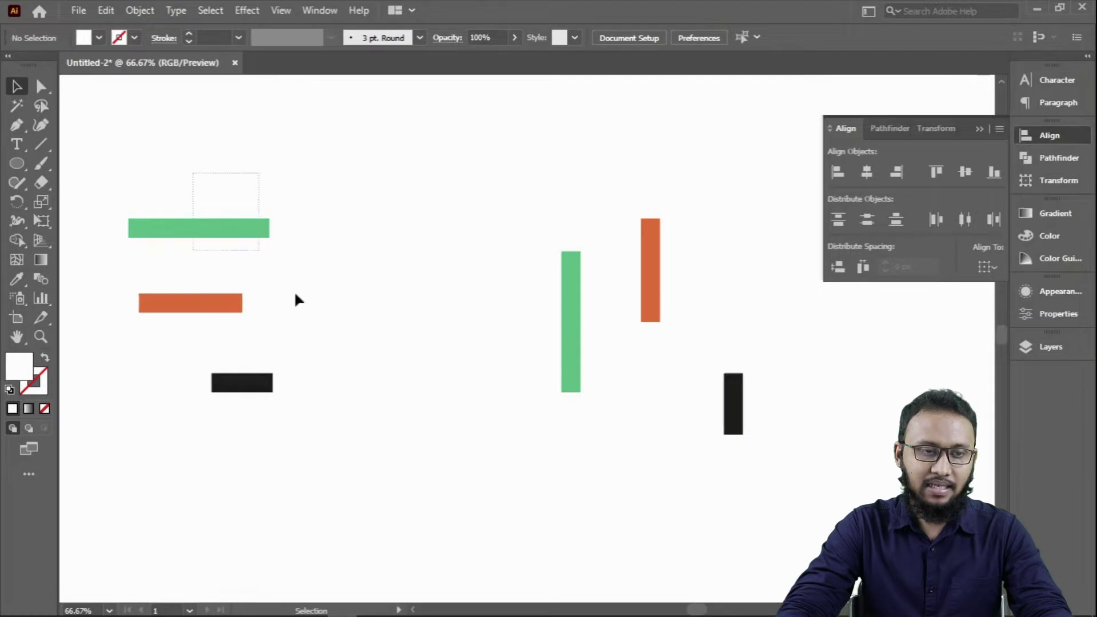
pyautogui.moveTo(296, 300); pyautogui.dragTo(370, 419)
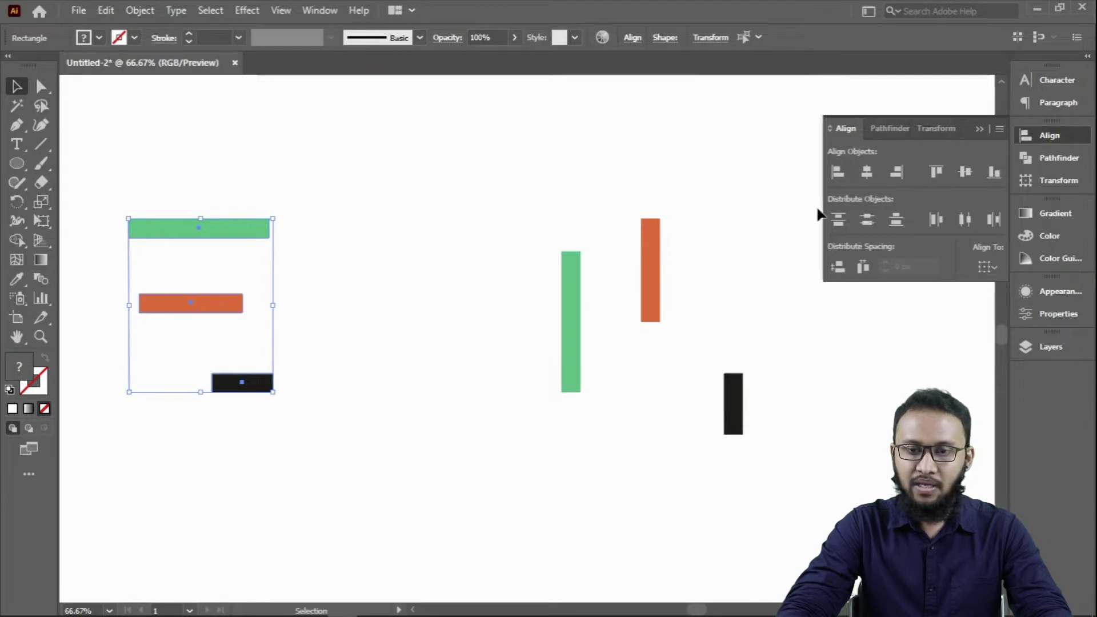
pyautogui.click(839, 172)
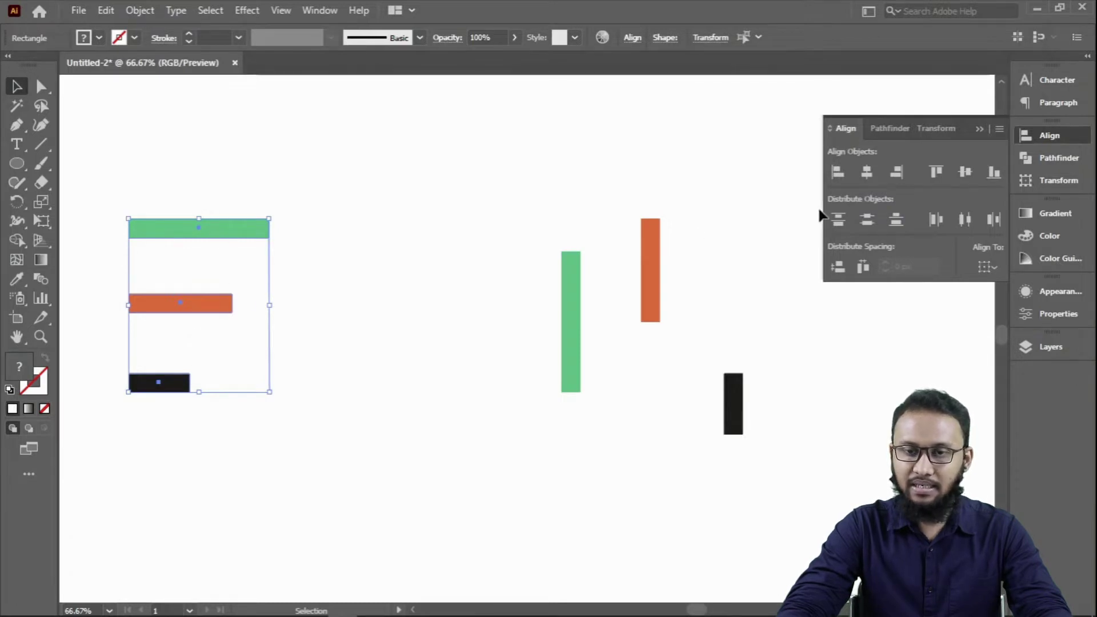
pyautogui.click(873, 172)
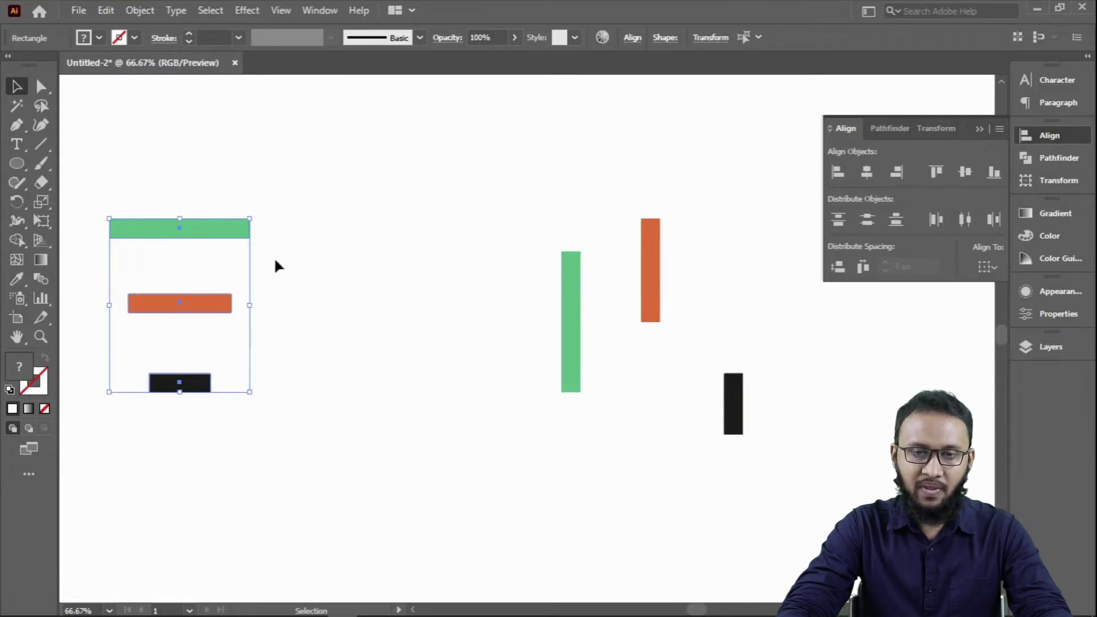
pyautogui.click(897, 174)
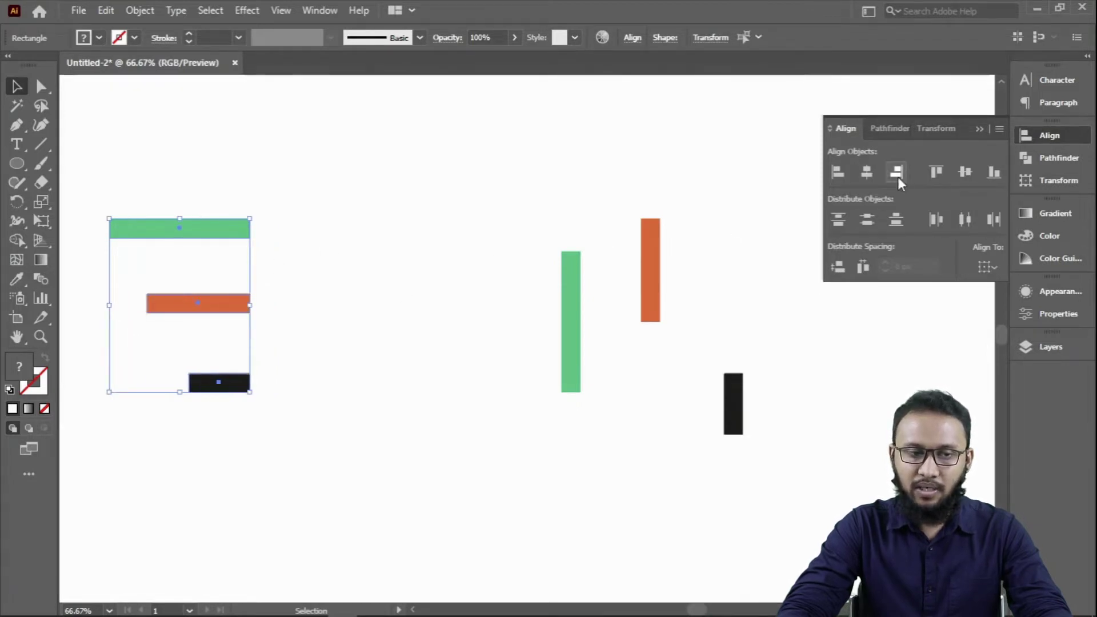
pyautogui.click(443, 237)
pyautogui.moveTo(529, 204); pyautogui.dragTo(800, 461)
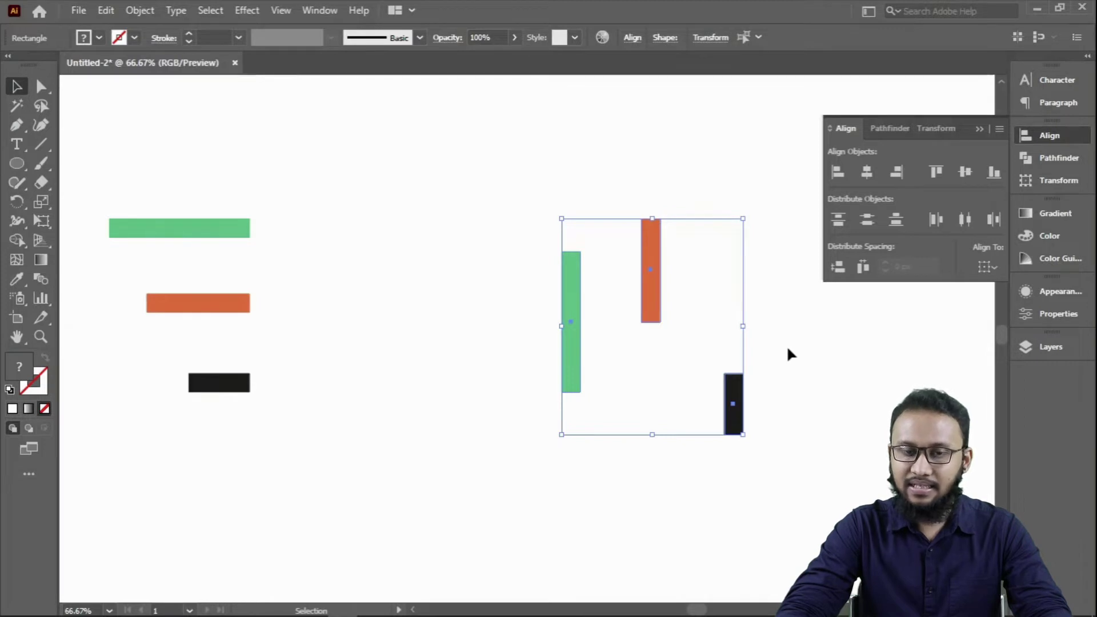
# - Try centre and top vertical alignment, finish bottom-aligned, and view the Align To choices
pyautogui.click(966, 173)
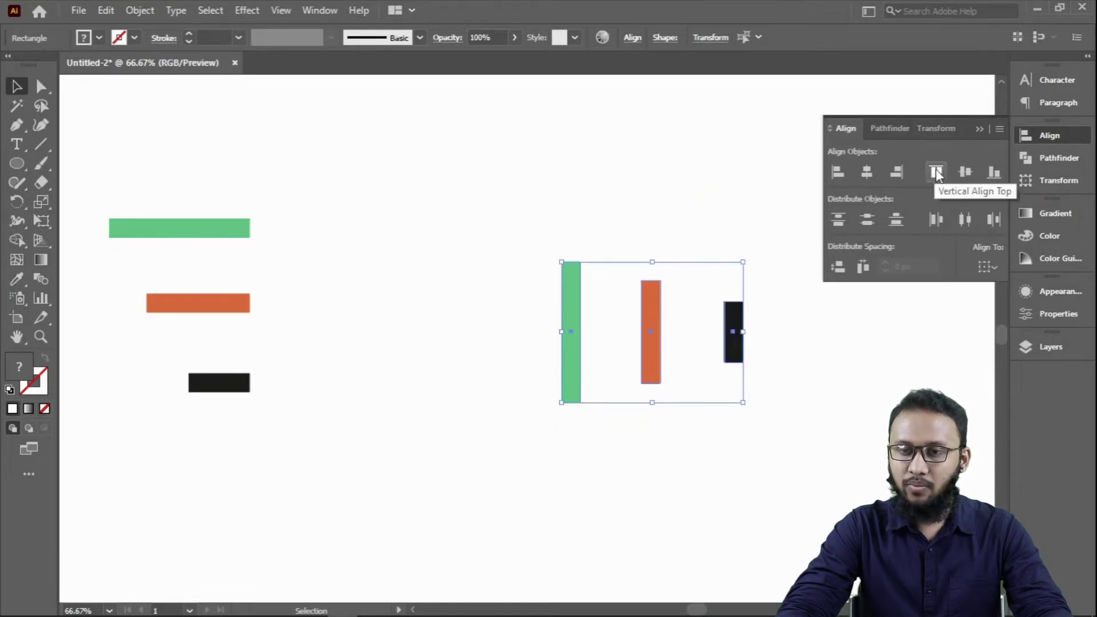
pyautogui.click(936, 172)
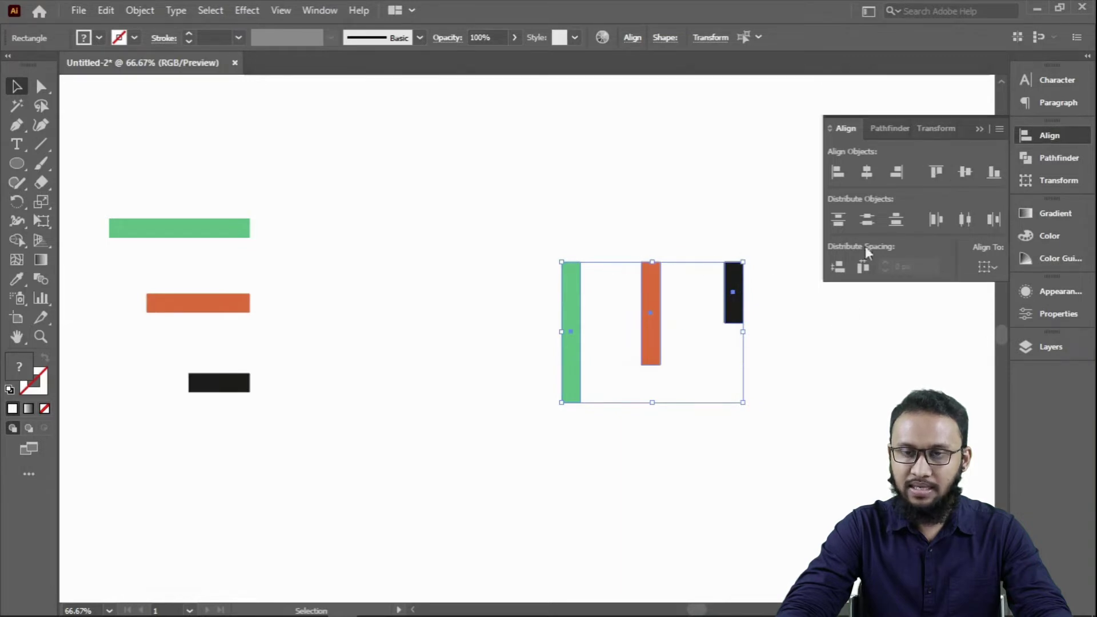
pyautogui.click(995, 173)
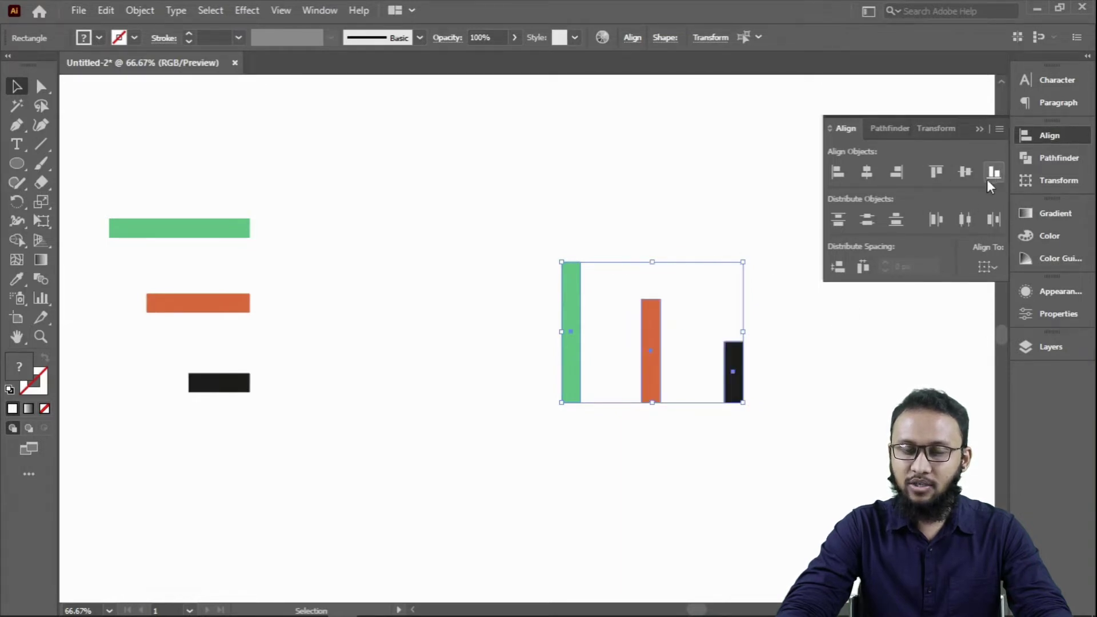
pyautogui.click(985, 269)
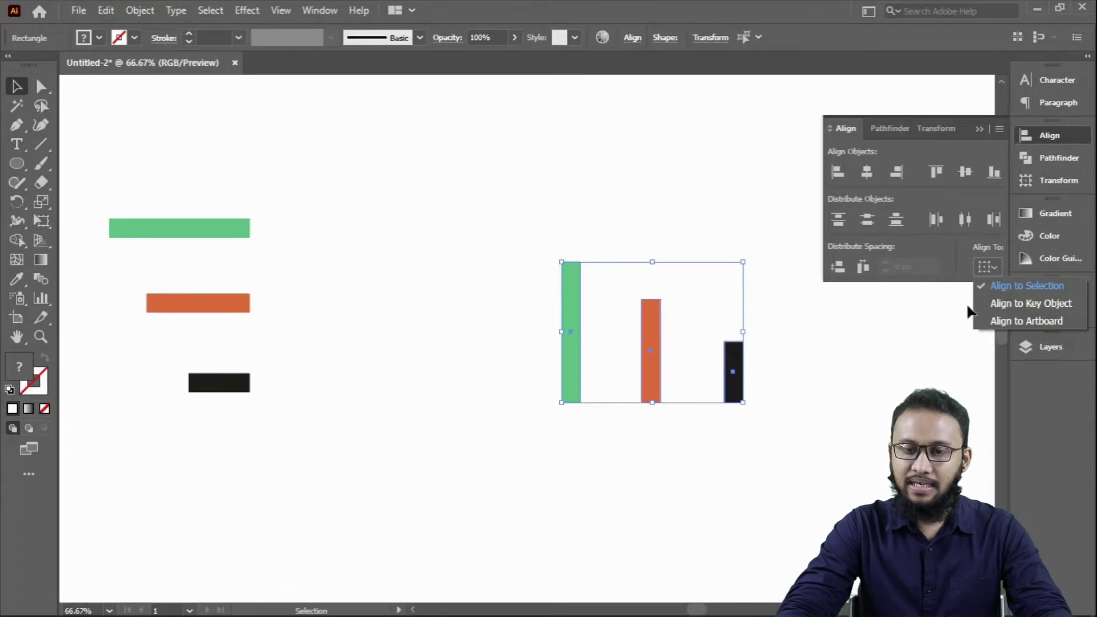
pyautogui.click(582, 266)
pyautogui.moveTo(512, 235); pyautogui.dragTo(826, 444)
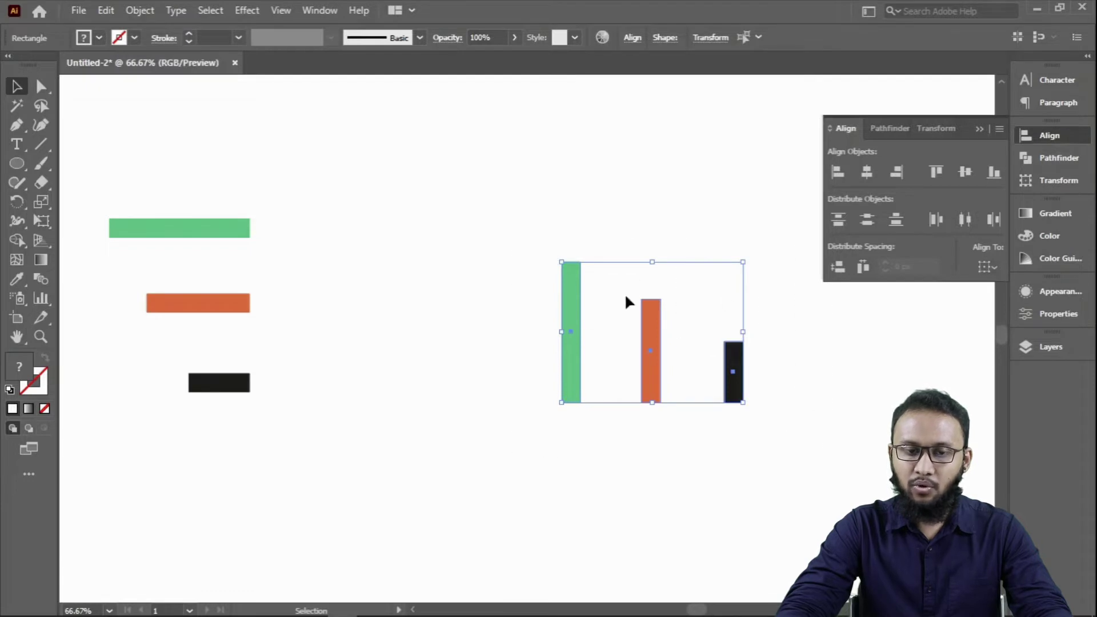
pyautogui.click(570, 292)
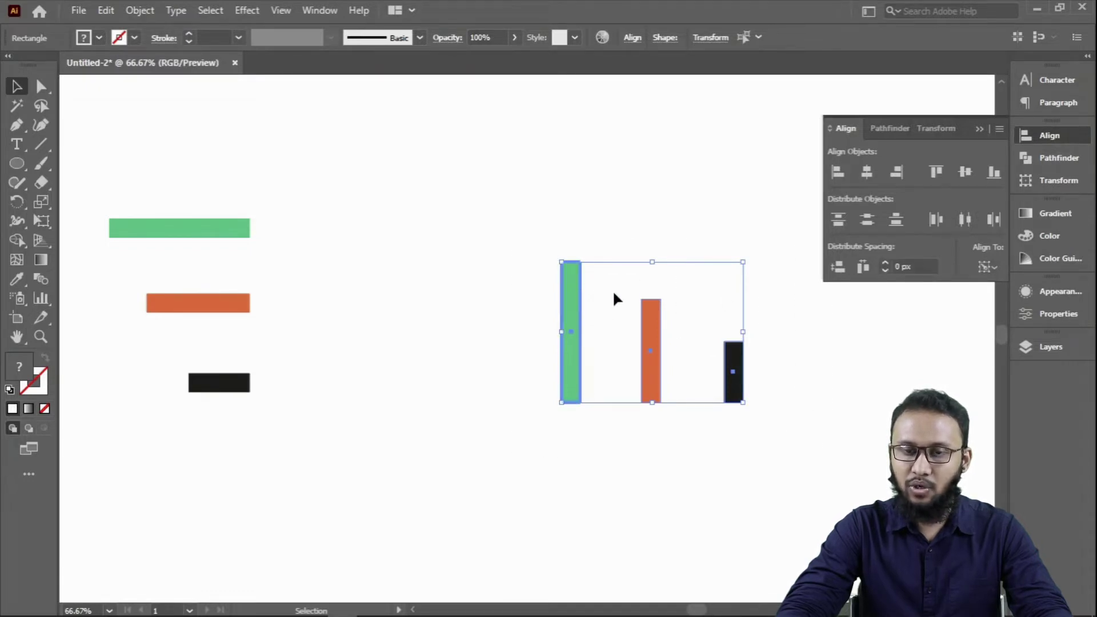
pyautogui.click(988, 272)
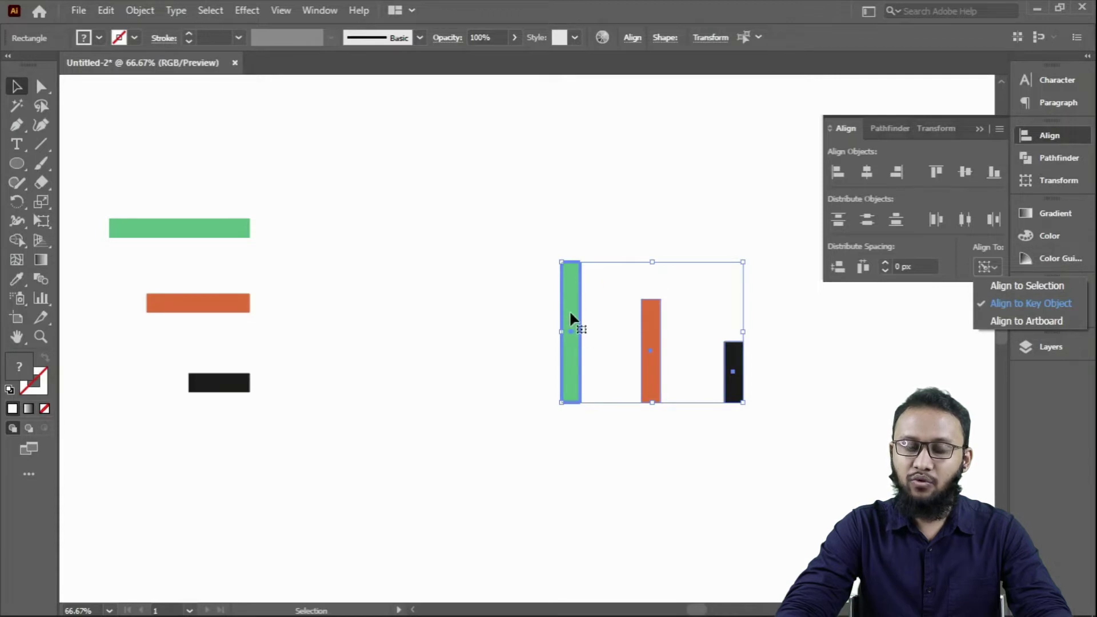
pyautogui.click(966, 170)
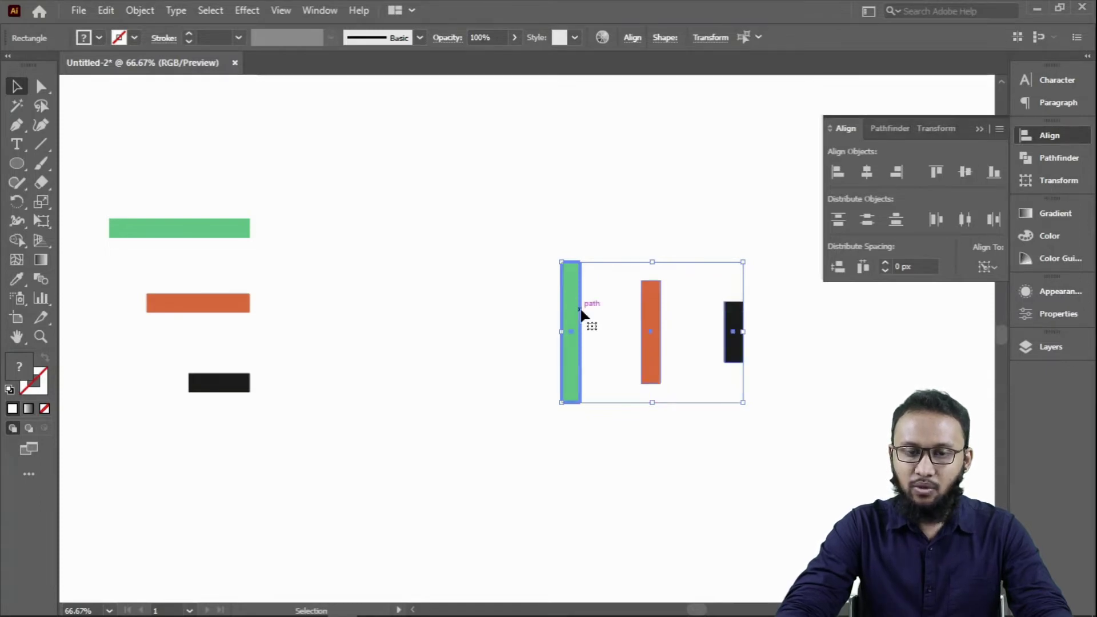
pyautogui.click(936, 172)
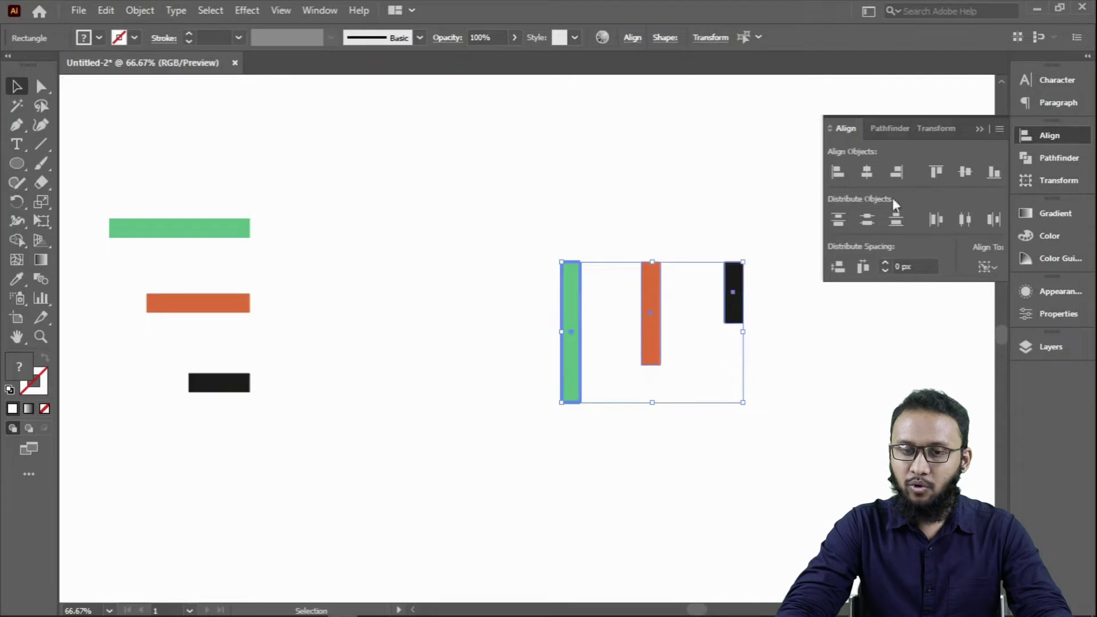
pyautogui.click(990, 173)
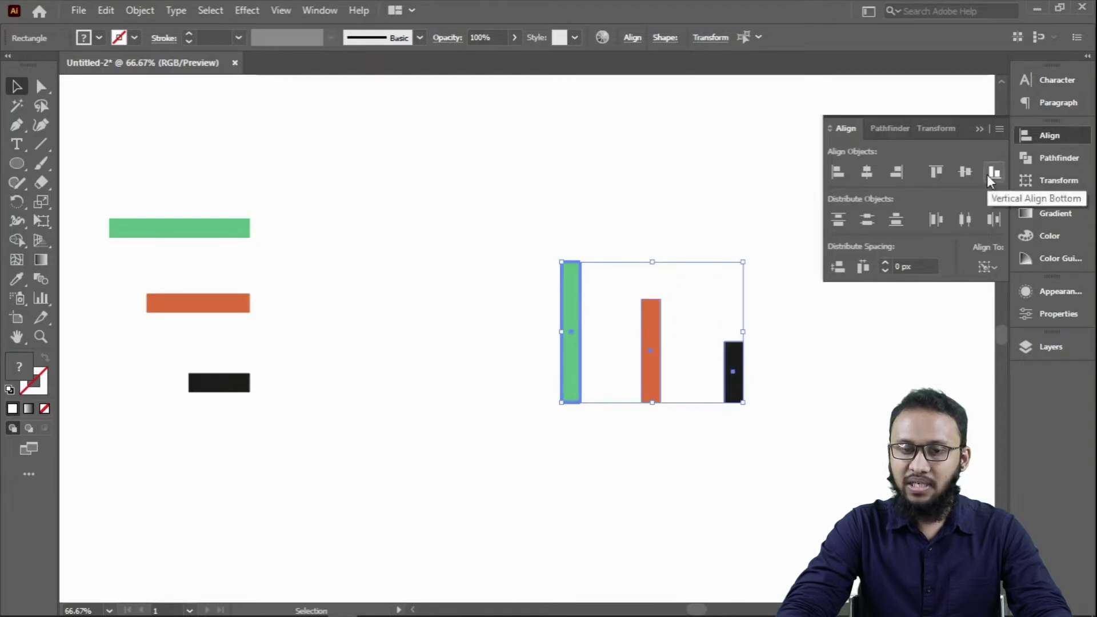
pyautogui.click(824, 350)
pyautogui.moveTo(539, 266); pyautogui.dragTo(789, 437)
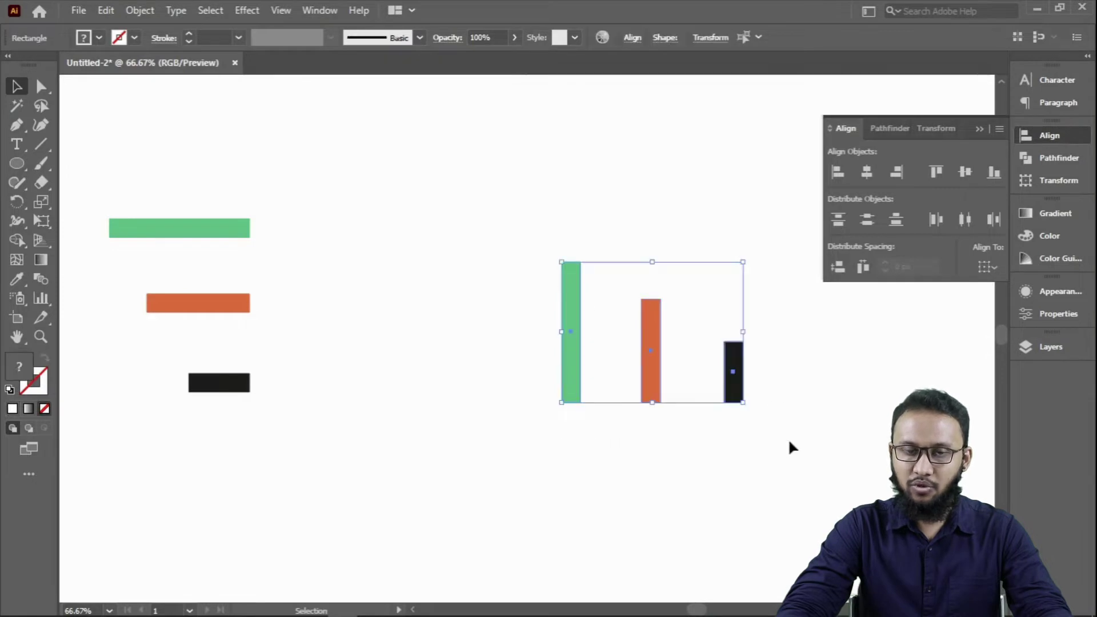
pyautogui.click(985, 267)
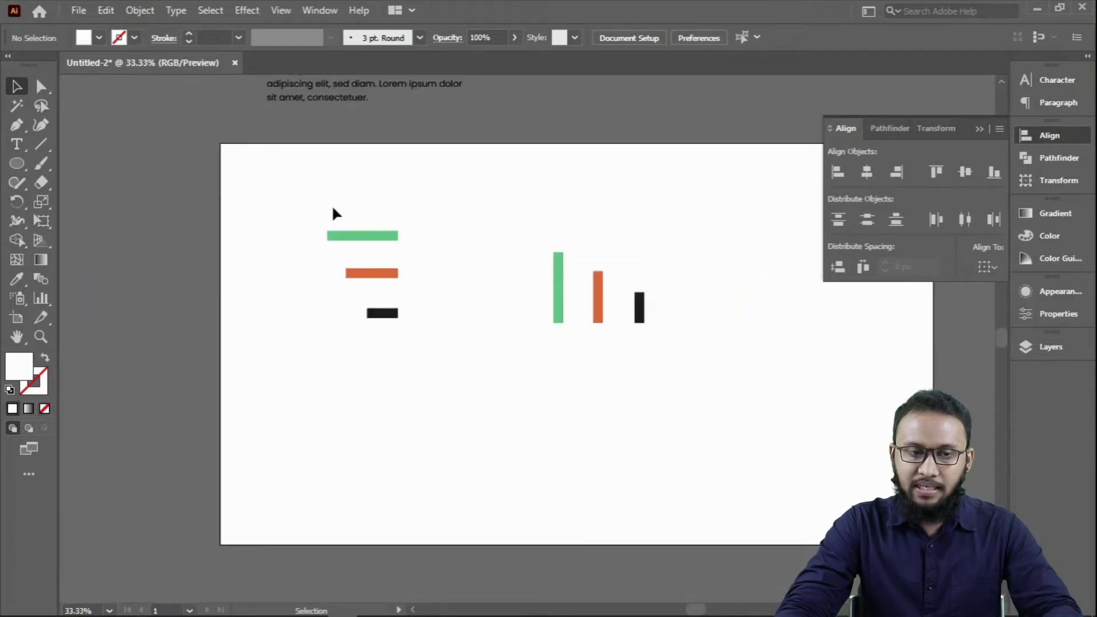
# - Select the horizontal bars, then drag the vertical bars upward out of the way
pyautogui.moveTo(330, 203); pyautogui.dragTo(497, 363)
pyautogui.click(987, 266)
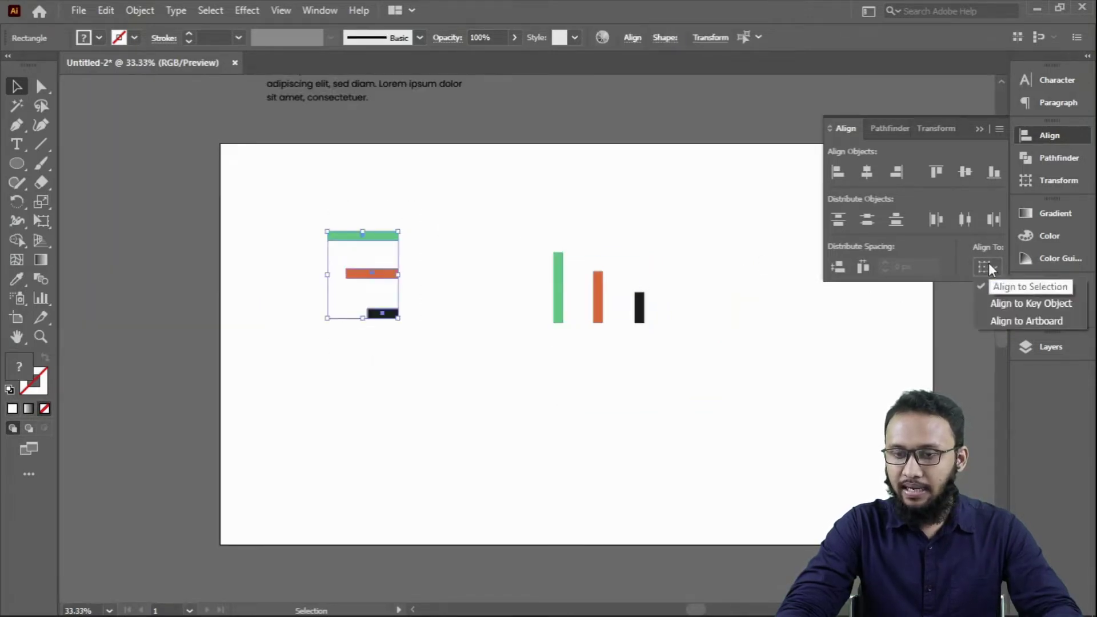
pyautogui.click(915, 326)
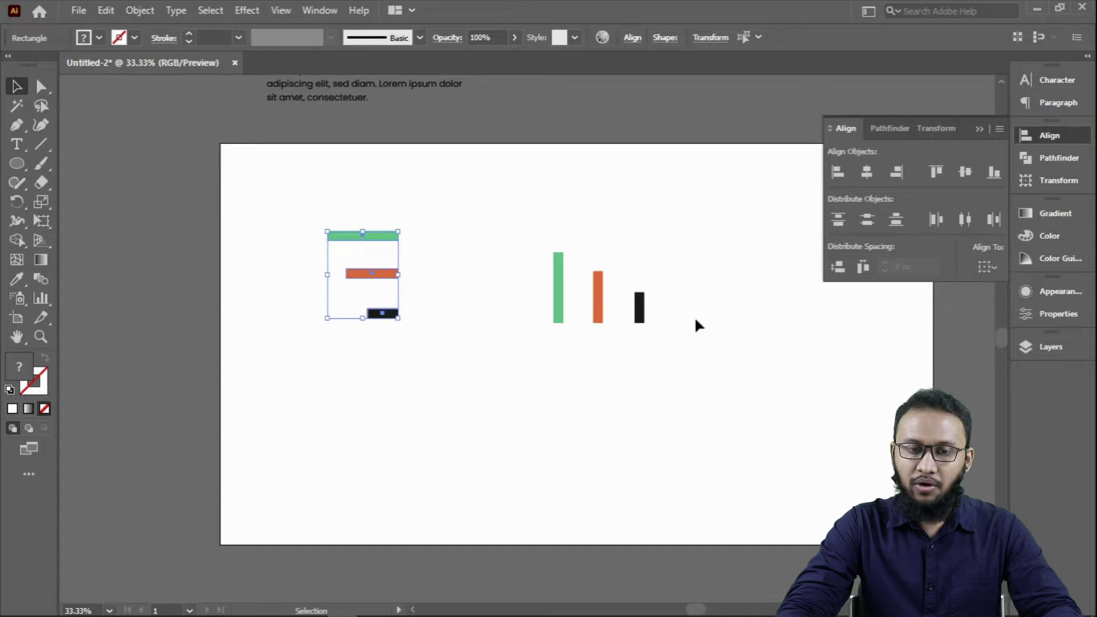
pyautogui.click(602, 309)
pyautogui.scroll(5, 580, 372)
pyautogui.moveTo(598, 457); pyautogui.dragTo(626, 229)
pyautogui.click(583, 389)
pyautogui.scroll(-3, 435, 360)
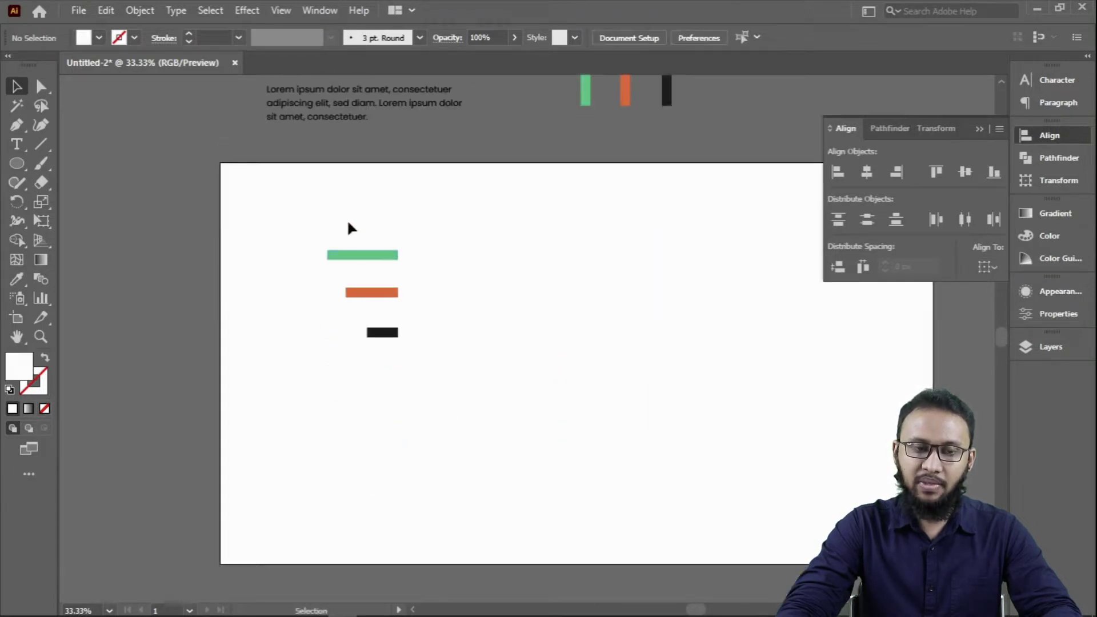
# - Enlarge the three horizontal bars together and set Align To to Align to Artboard
pyautogui.moveTo(348, 223); pyautogui.dragTo(412, 389)
pyautogui.moveTo(399, 339); pyautogui.dragTo(615, 475)
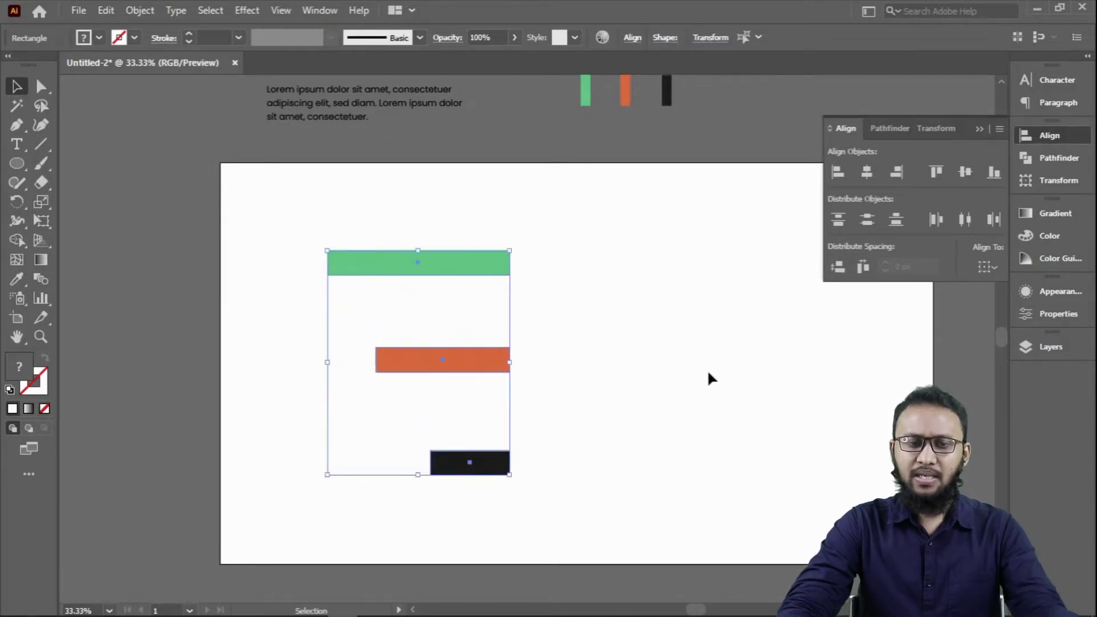
pyautogui.moveTo(462, 207); pyautogui.dragTo(642, 525)
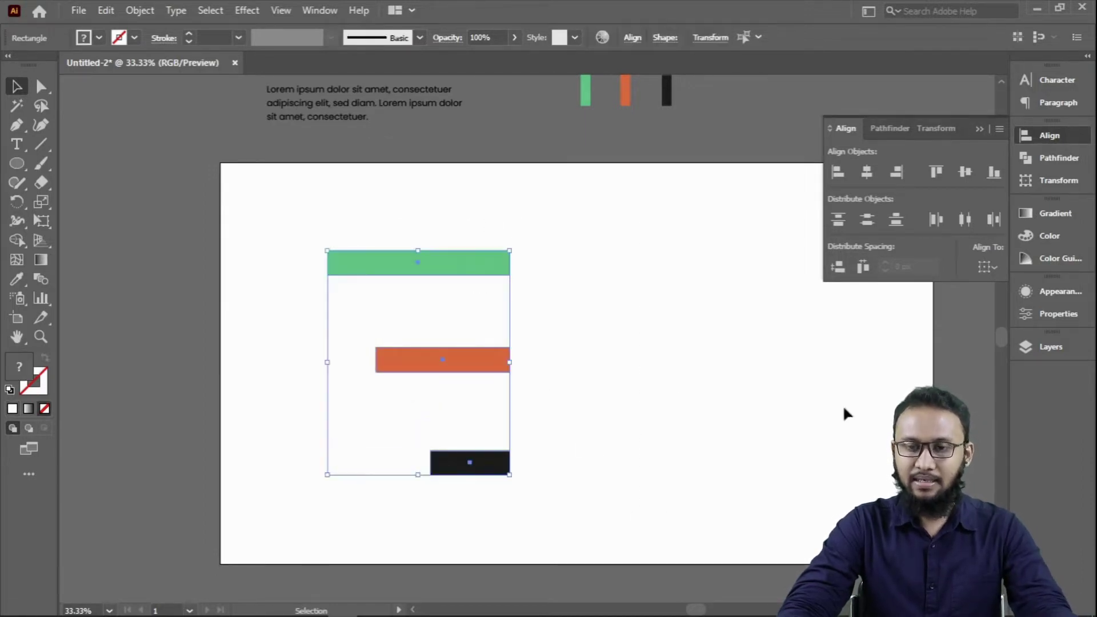
pyautogui.click(988, 267)
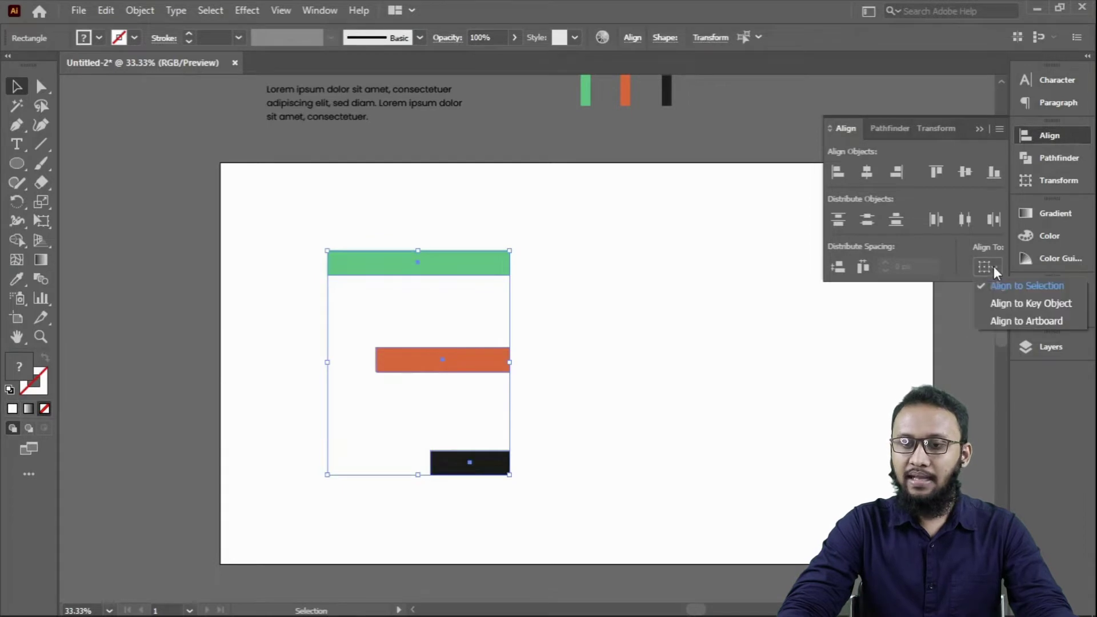
pyautogui.click(1013, 324)
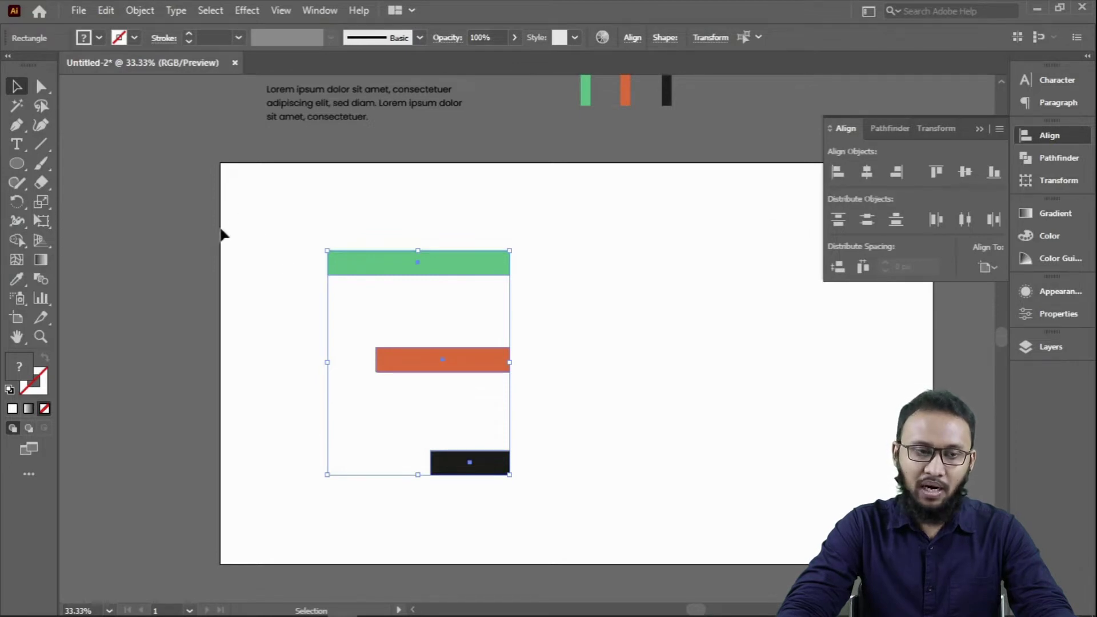
# - Centre the bars horizontally on the artboard after trying left and right alignment
pyautogui.click(838, 174)
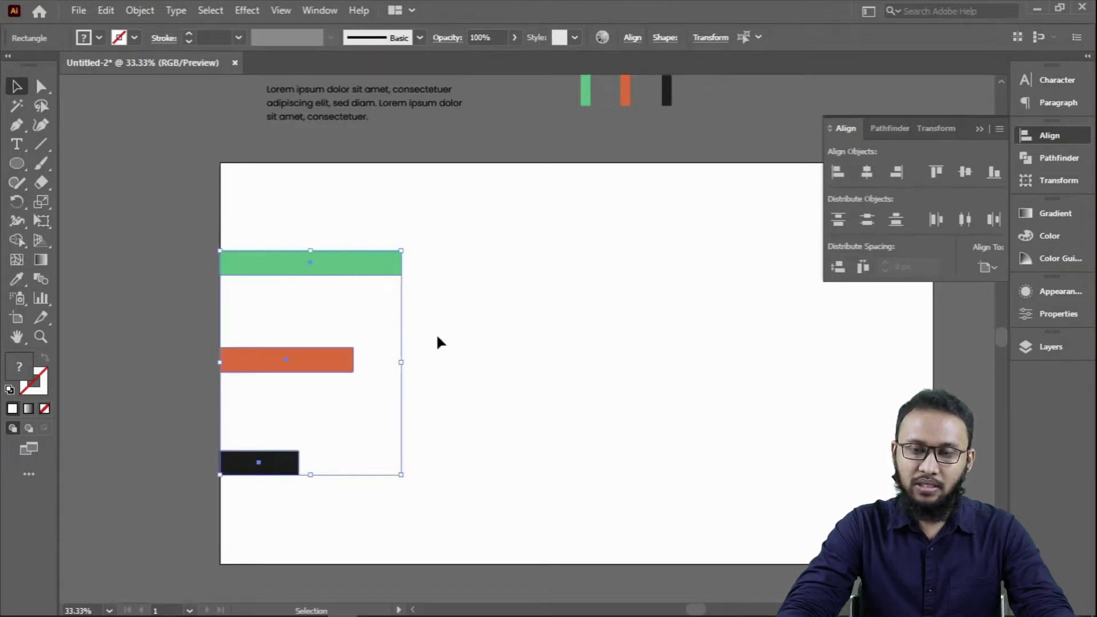
pyautogui.click(897, 173)
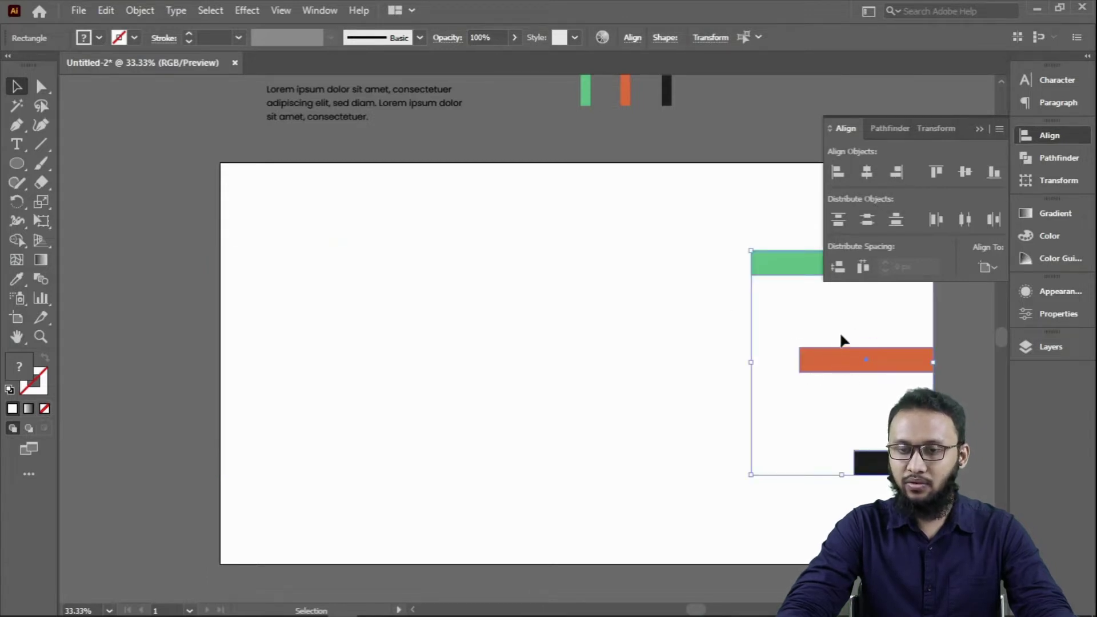
pyautogui.click(868, 174)
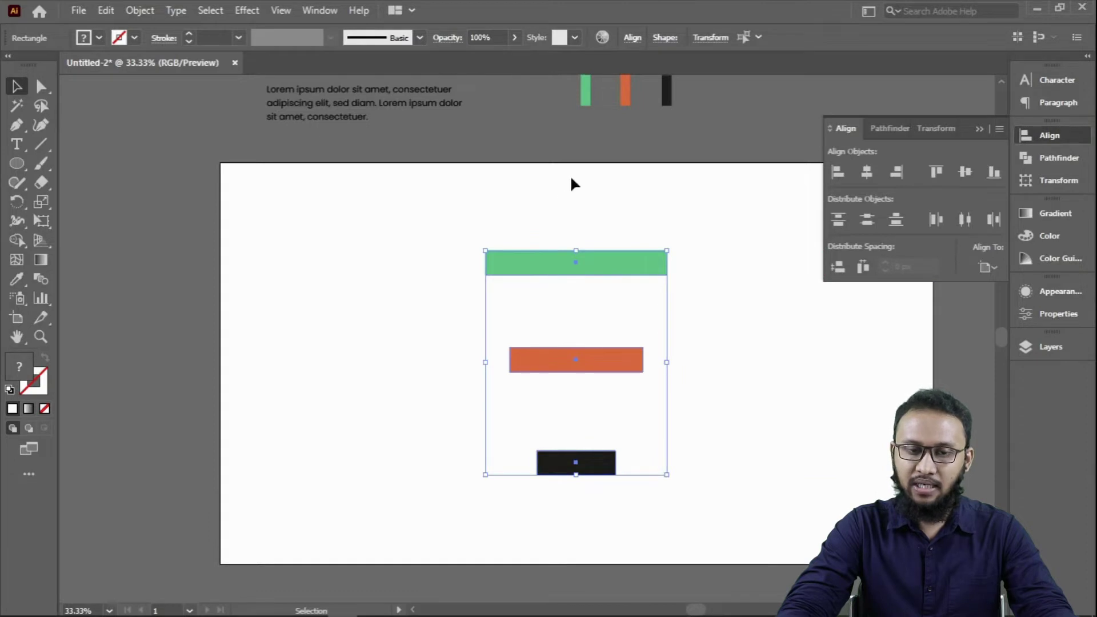
# - Select all the bars with Ctrl+A and rotate them upright
pyautogui.click(718, 335)
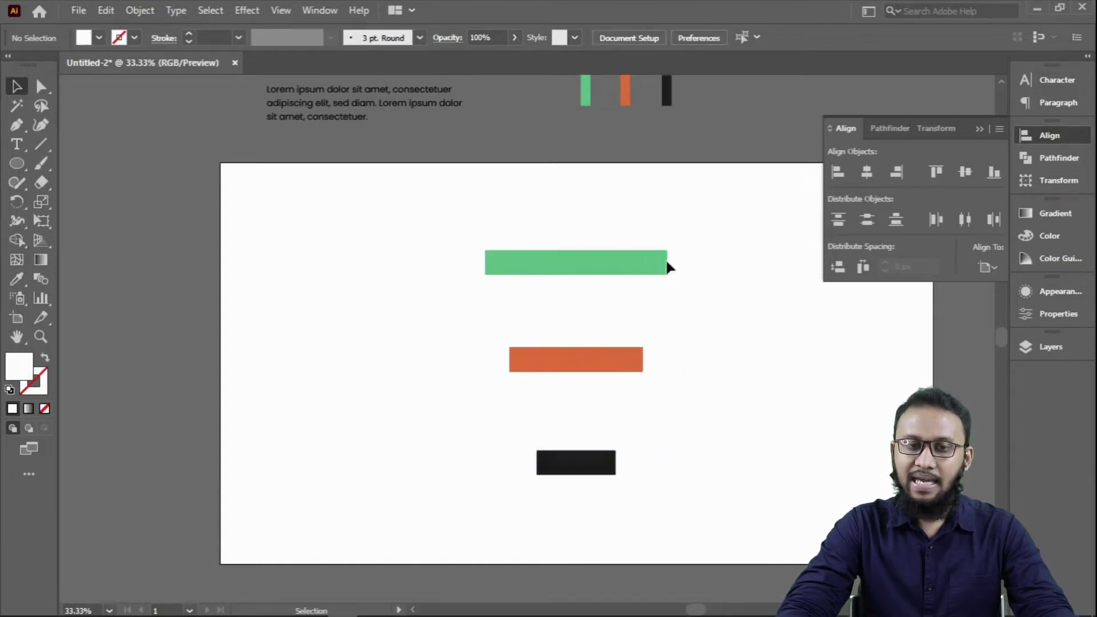
pyautogui.hotkey('ctrl', 'a')
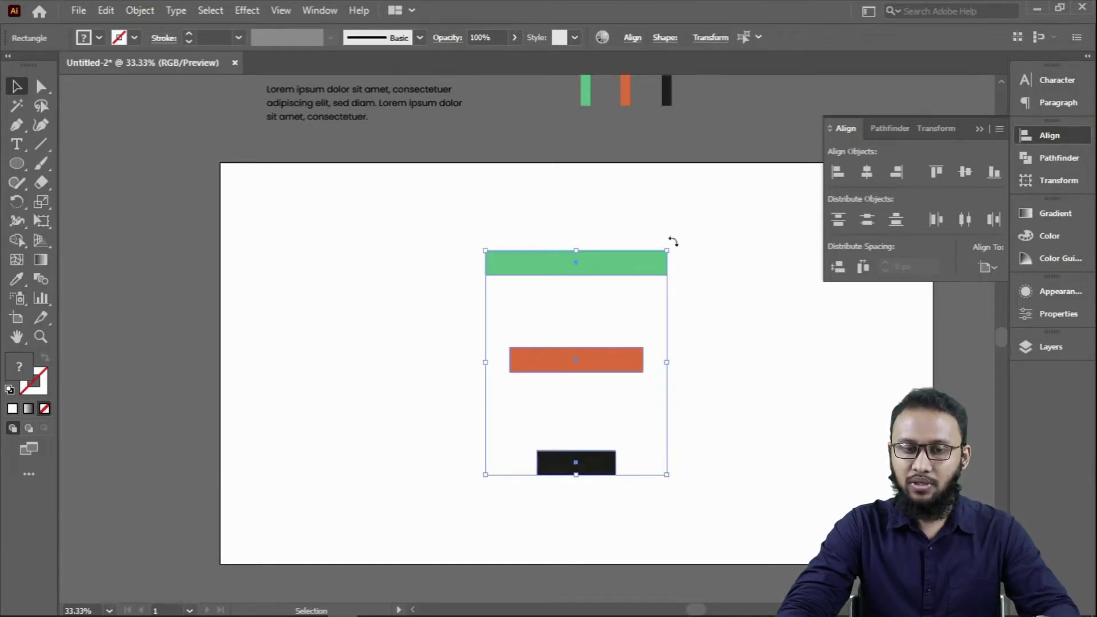
pyautogui.moveTo(673, 245)
pyautogui.mouseDown()
pyautogui.moveTo(723, 427)
pyautogui.moveTo(724, 400)
pyautogui.mouseUp()
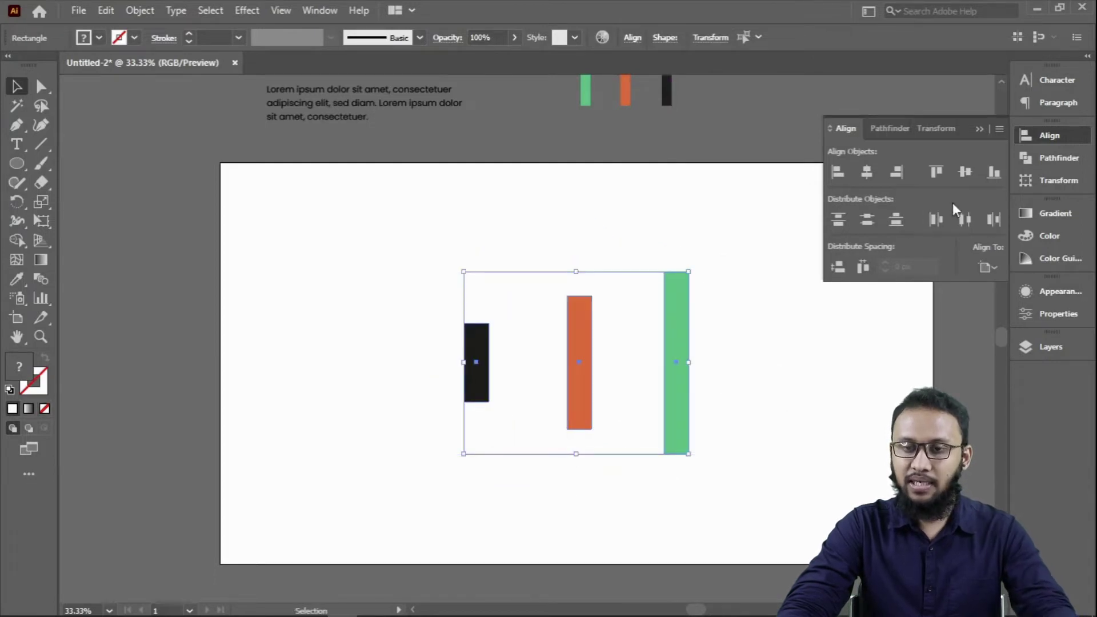
# - Centre the upright bars vertically on the artboard after trying top and bottom alignment
pyautogui.click(936, 172)
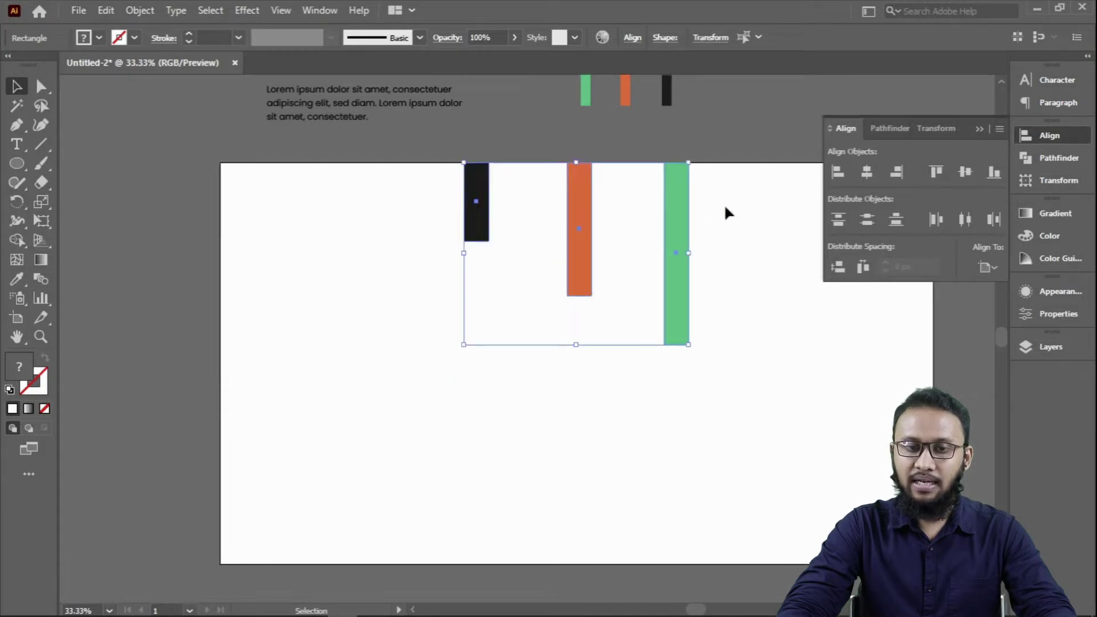
pyautogui.click(992, 174)
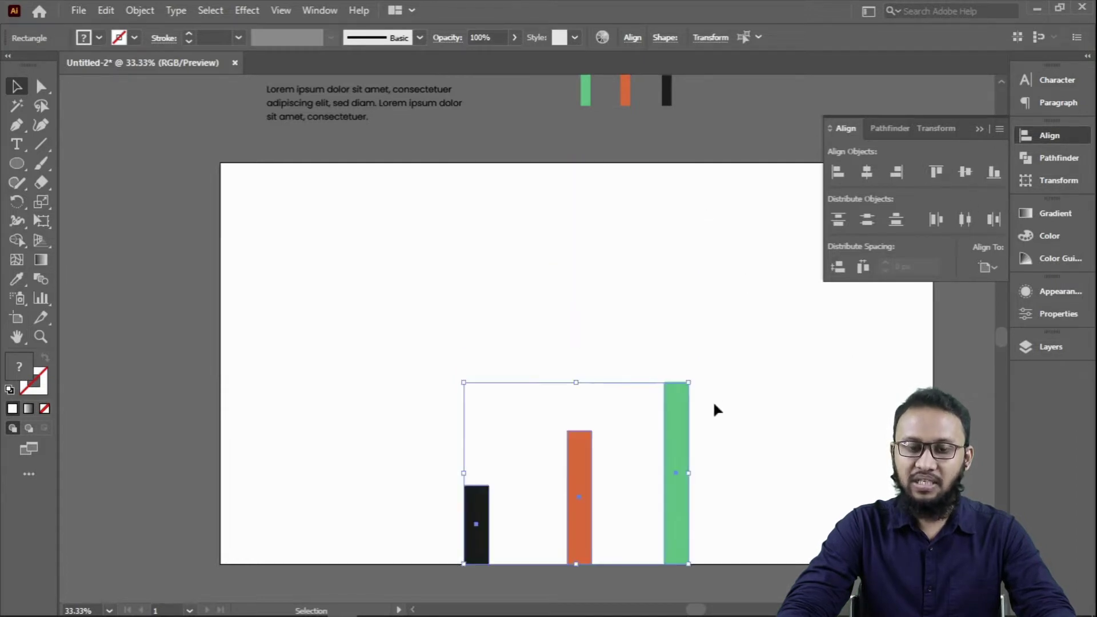
pyautogui.click(964, 172)
# - Drag the blue square up and left over the red square's top-left corner
pyautogui.click(819, 392)
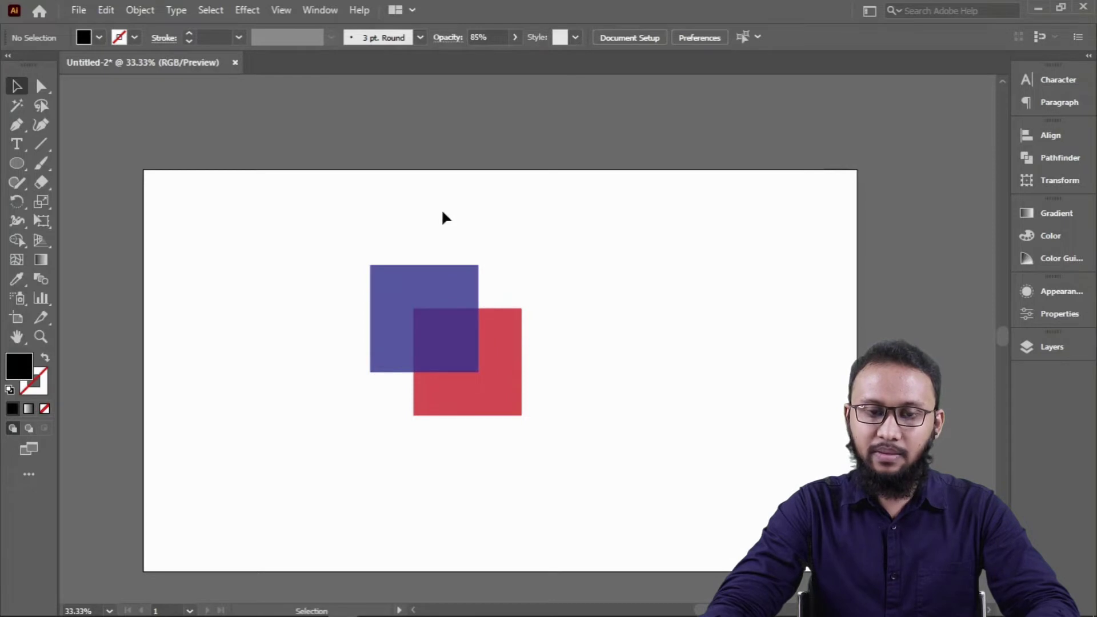
pyautogui.moveTo(443, 213); pyautogui.dragTo(574, 374)
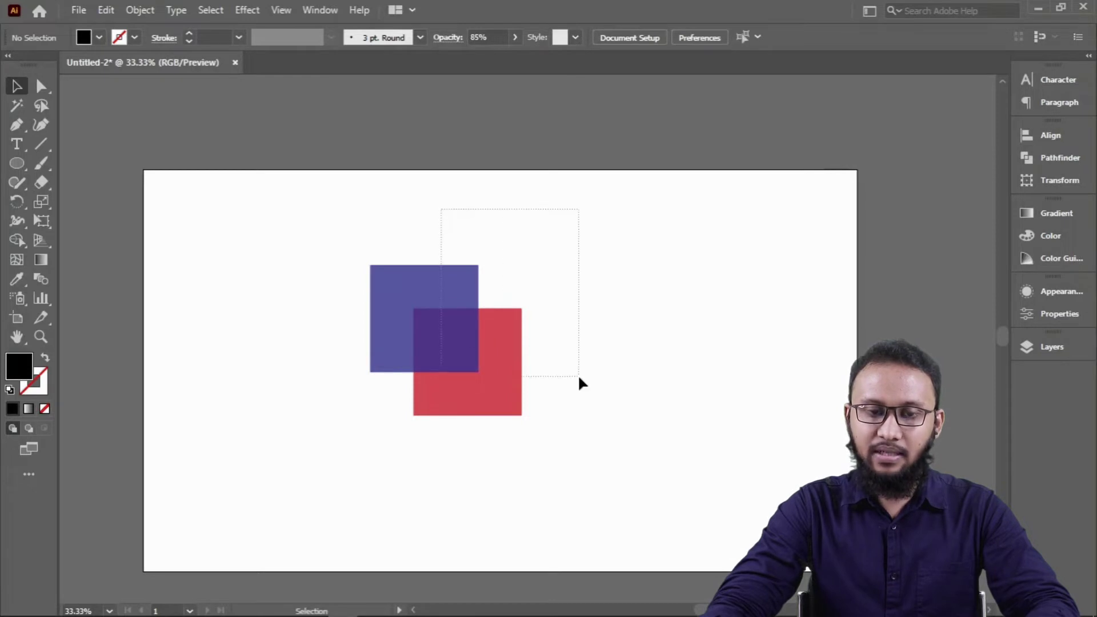
pyautogui.click(592, 333)
pyautogui.moveTo(456, 326)
pyautogui.mouseDown()
pyautogui.moveTo(358, 290)
pyautogui.moveTo(441, 328)
pyautogui.moveTo(435, 322)
pyautogui.mouseUp()
pyautogui.click(501, 276)
pyautogui.scroll(1, 475, 290)
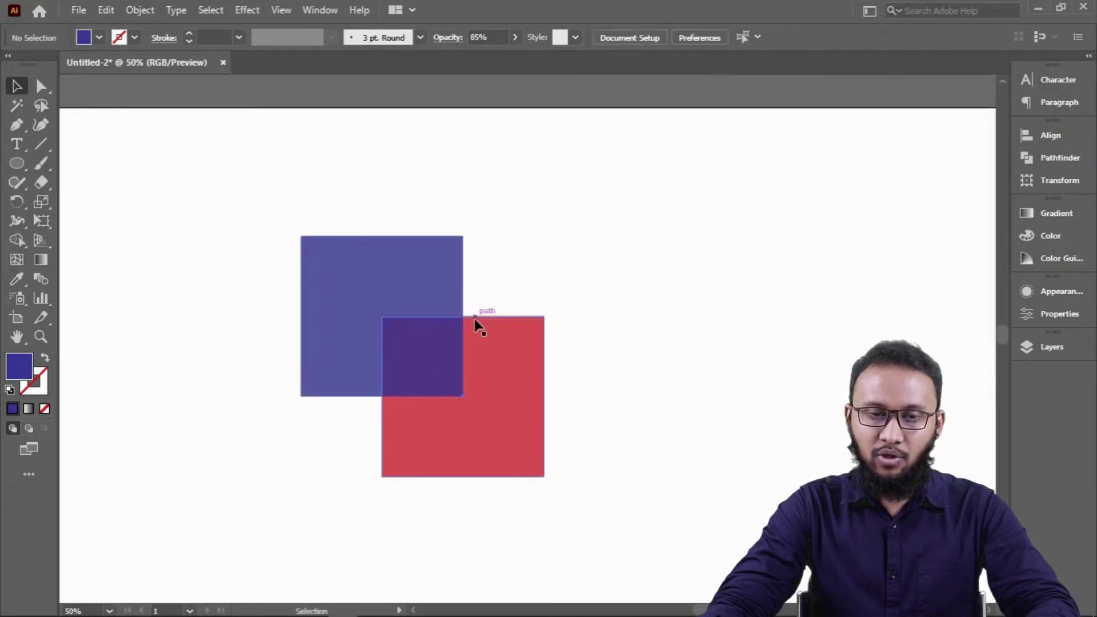
pyautogui.moveTo(421, 328); pyautogui.dragTo(427, 338)
pyautogui.click(487, 239)
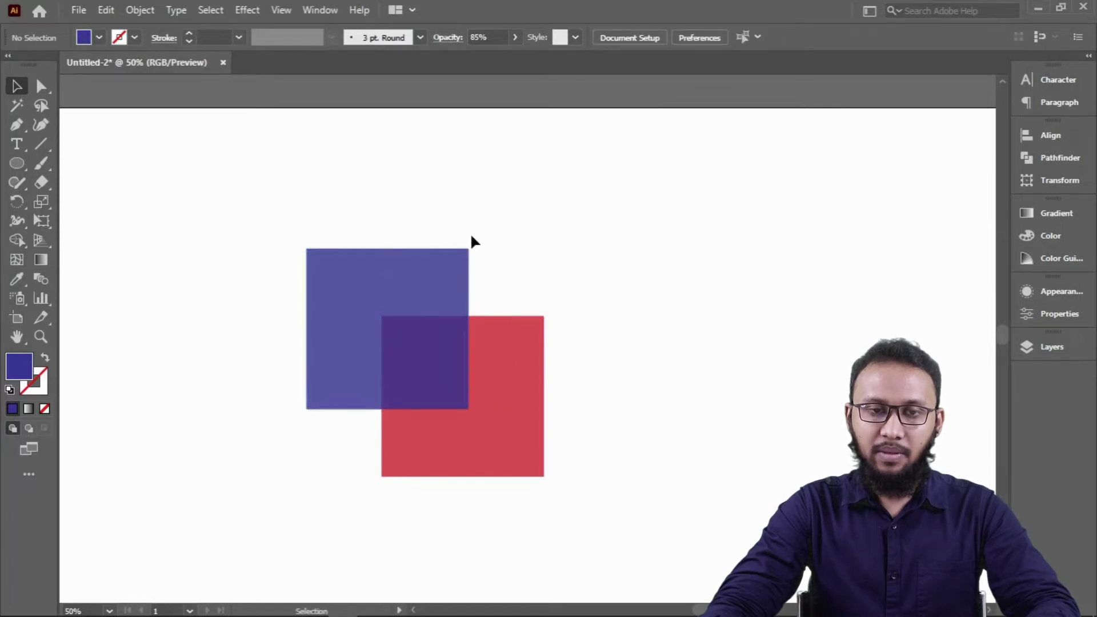
pyautogui.hscroll(1, 457, 237)
# - Show Window > Pathfinder and marquee-select the blue and red squares
pyautogui.click(319, 9)
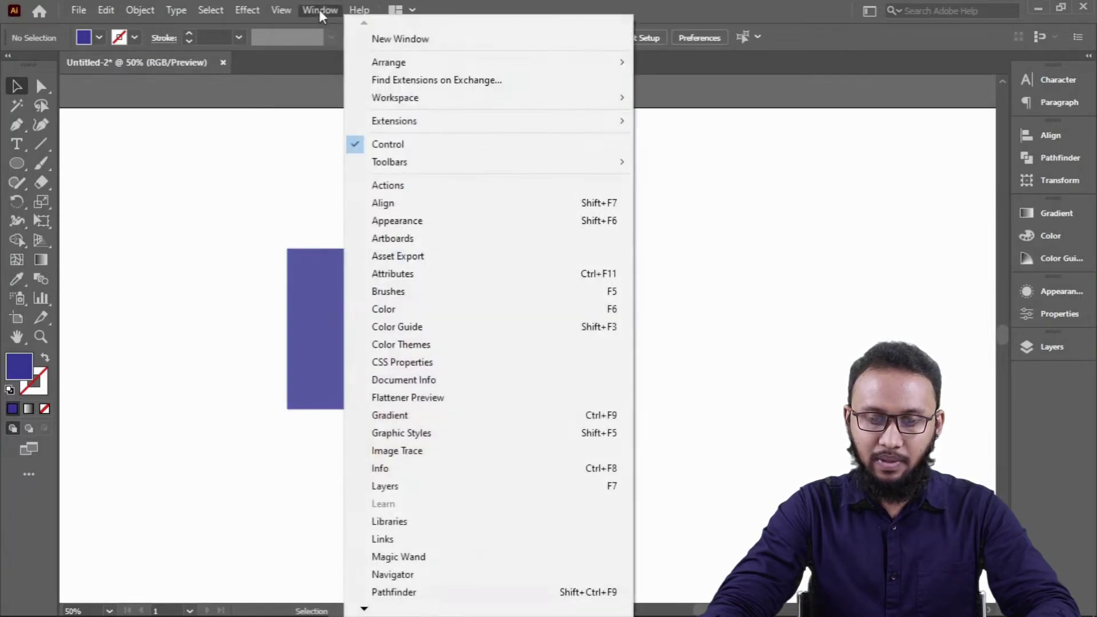
pyautogui.click(400, 593)
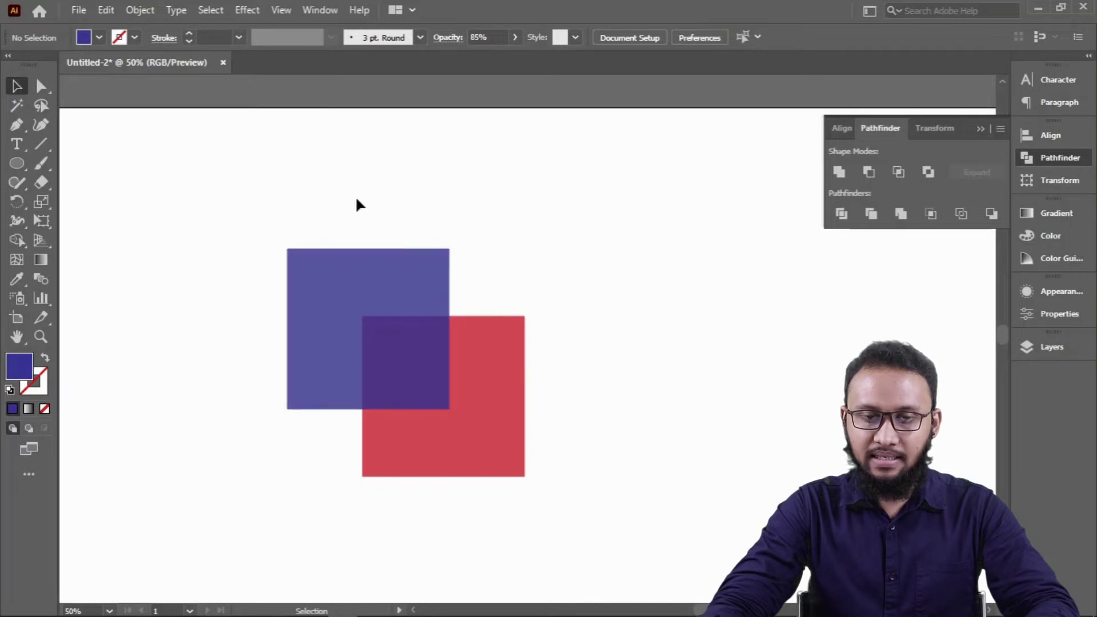
pyautogui.moveTo(374, 210); pyautogui.dragTo(541, 406)
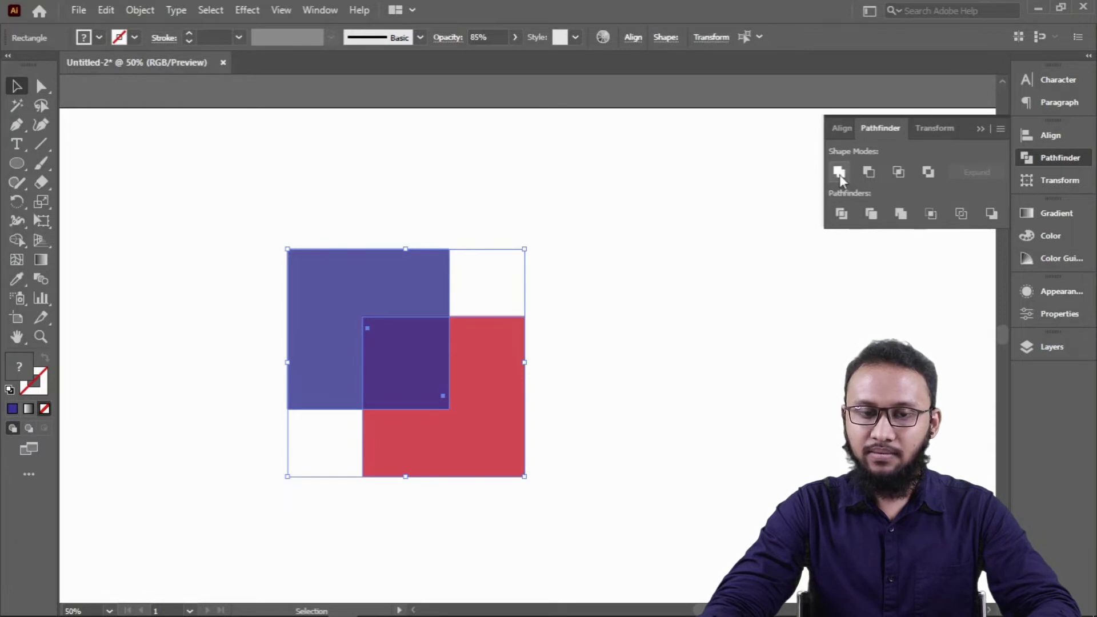
# - Unite the blue and red squares into one purple shape, then select and delete it
pyautogui.click(840, 172)
pyautogui.click(666, 340)
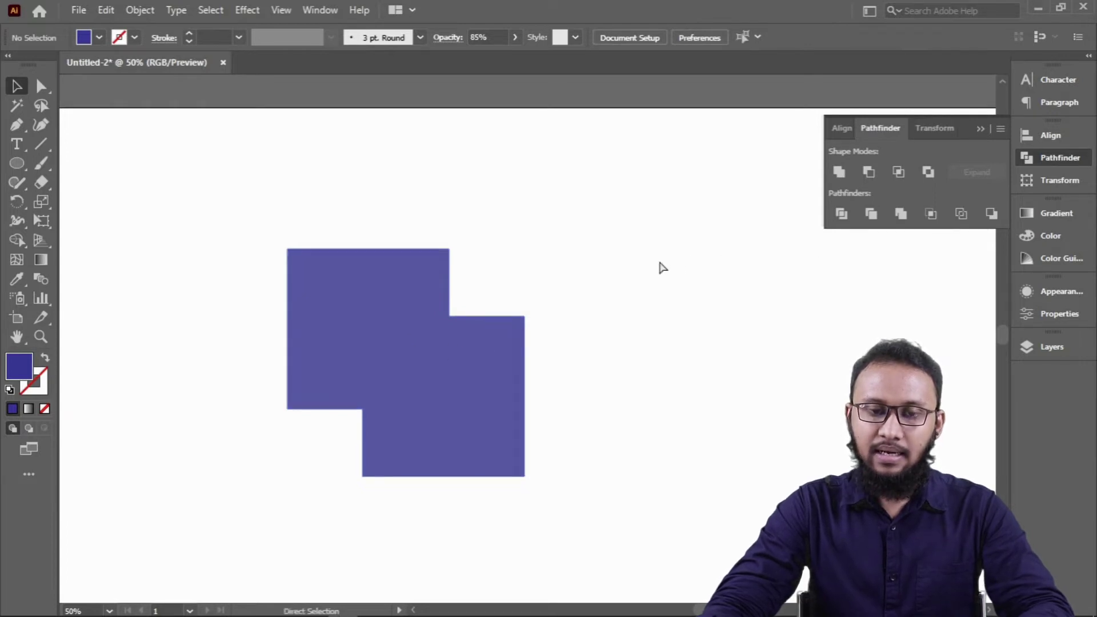
pyautogui.press('v')
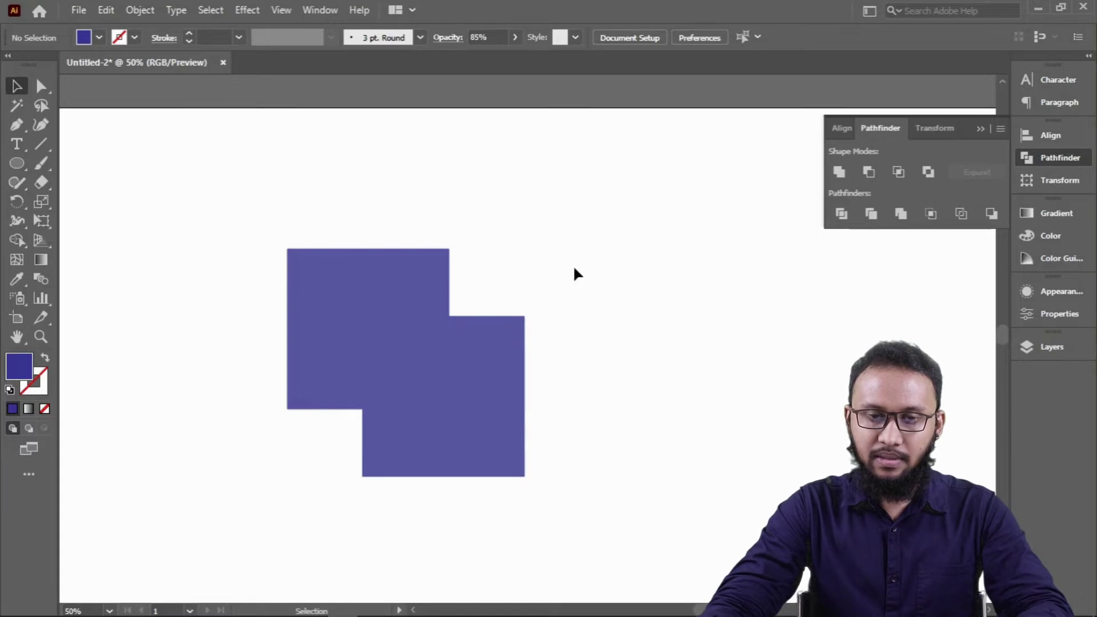
pyautogui.click(518, 341)
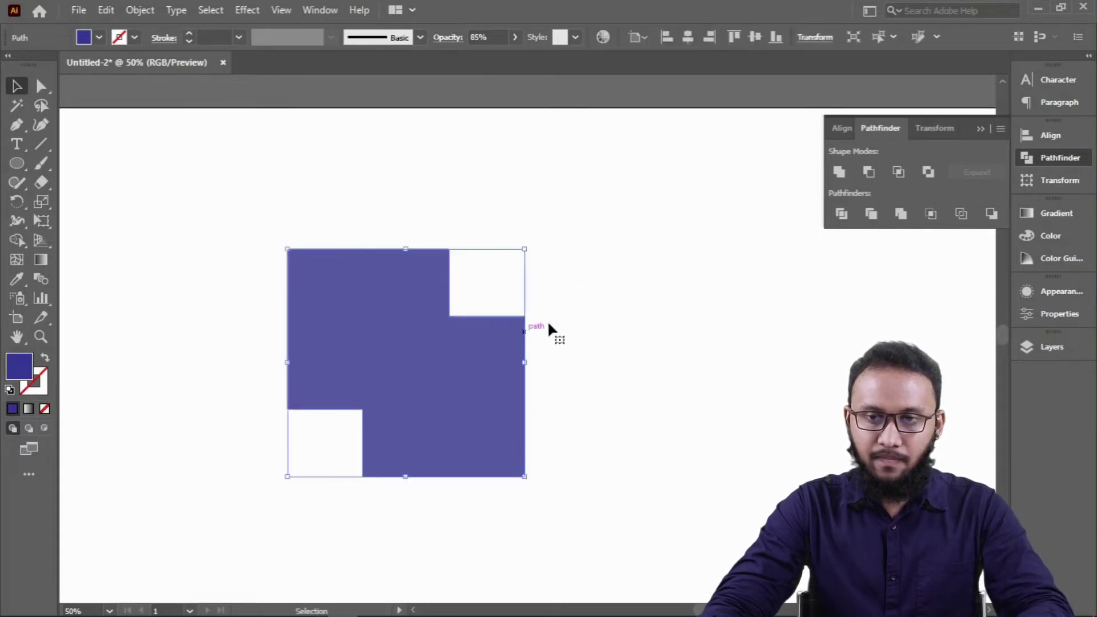
pyautogui.press('Delete')
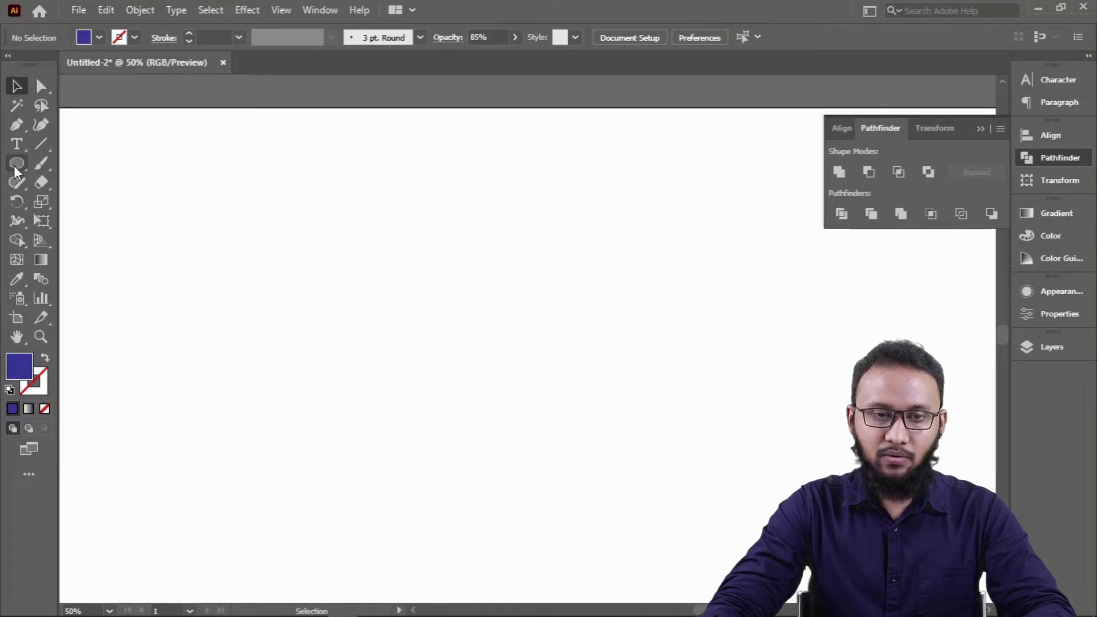
# - Draw a blue square and drag out an offset copy filled with red
pyautogui.moveTo(16, 165); pyautogui.dragTo(98, 162)
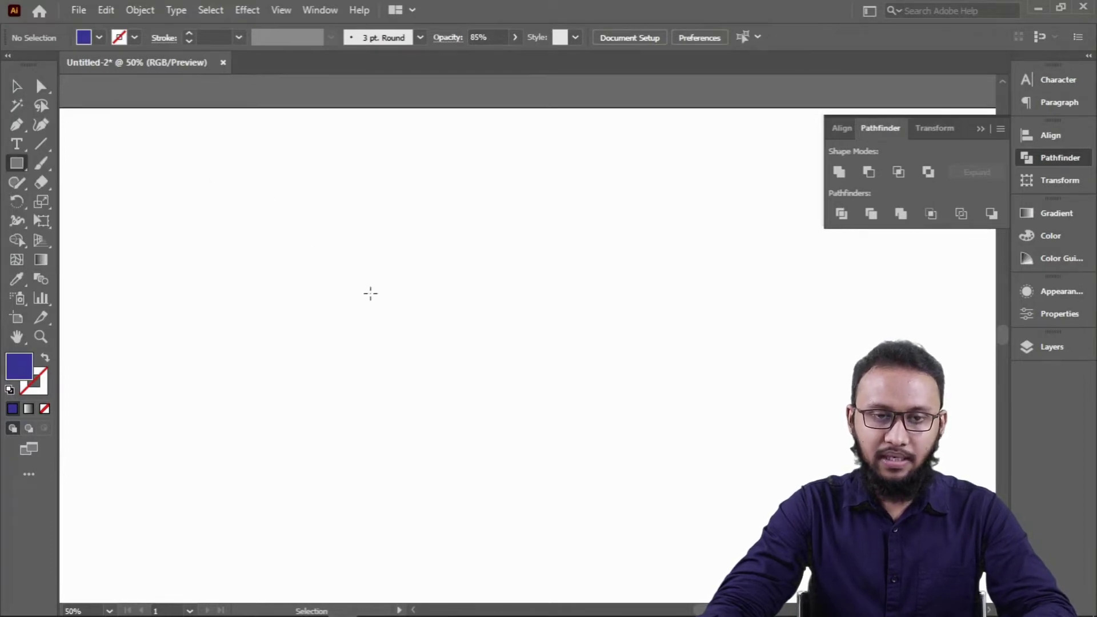
pyautogui.moveTo(267, 198); pyautogui.dragTo(400, 331)
pyautogui.press('v')
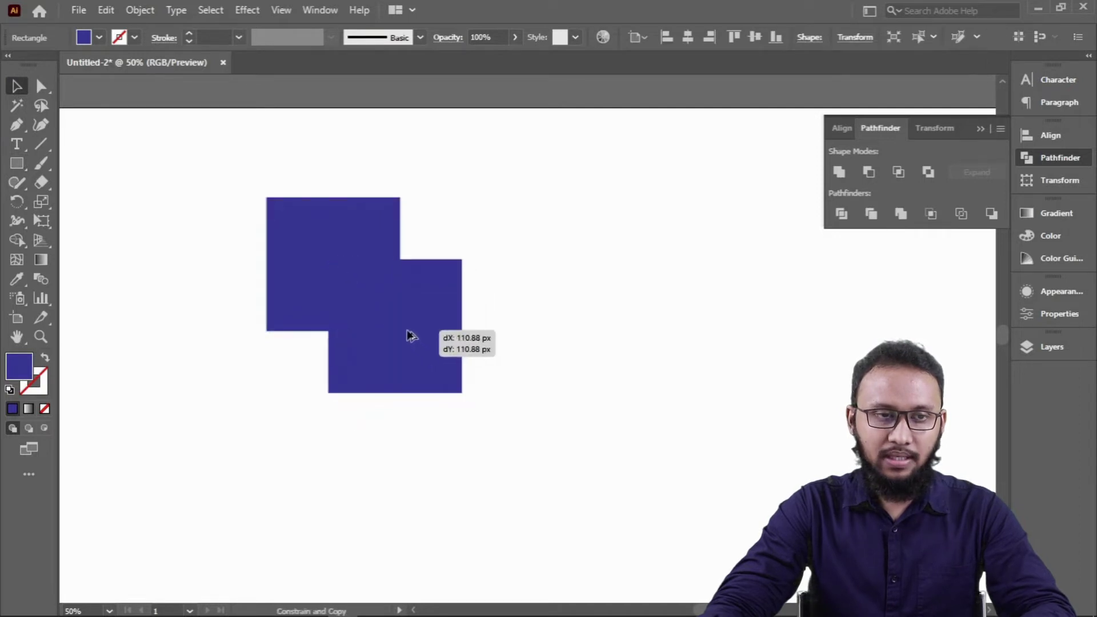
pyautogui.moveTo(430, 365); pyautogui.dragTo(409, 333)
pyautogui.click(97, 38)
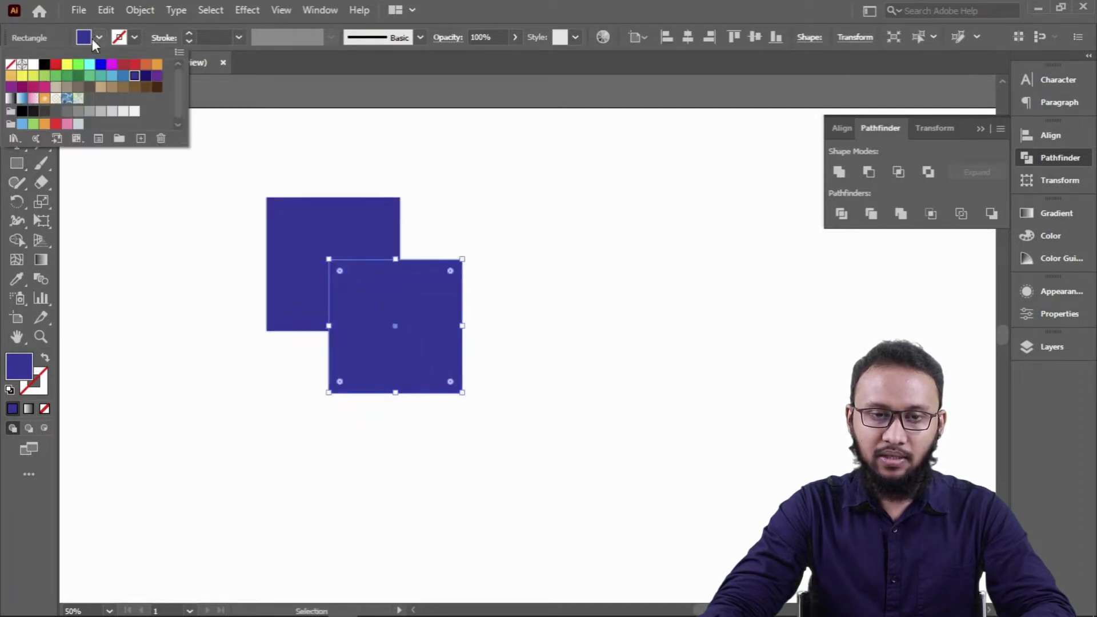
pyautogui.click(55, 65)
pyautogui.click(426, 191)
pyautogui.click(465, 186)
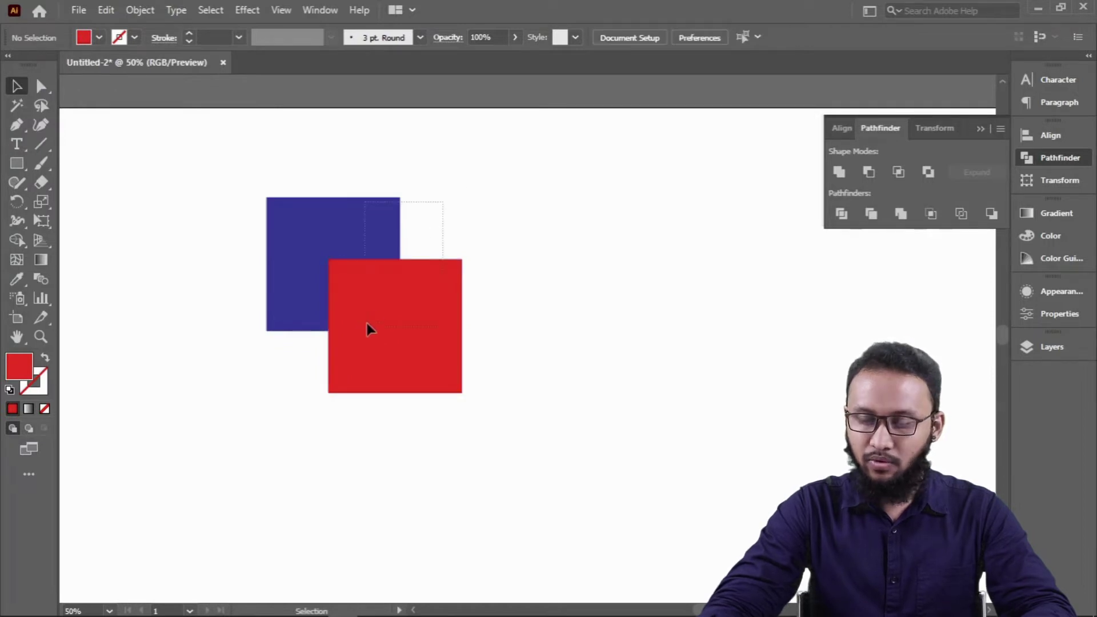
# - Select both squares and set their opacity to 85%
pyautogui.hotkey('ctrl', 'a')
pyautogui.click(482, 38)
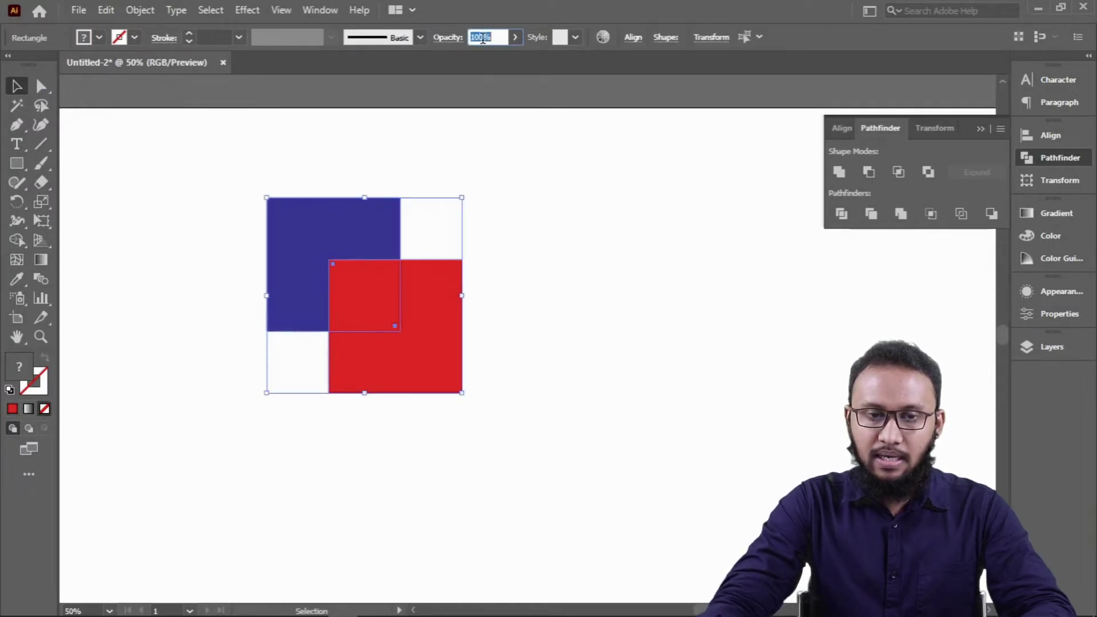
pyautogui.write('5')
pyautogui.press('Return')
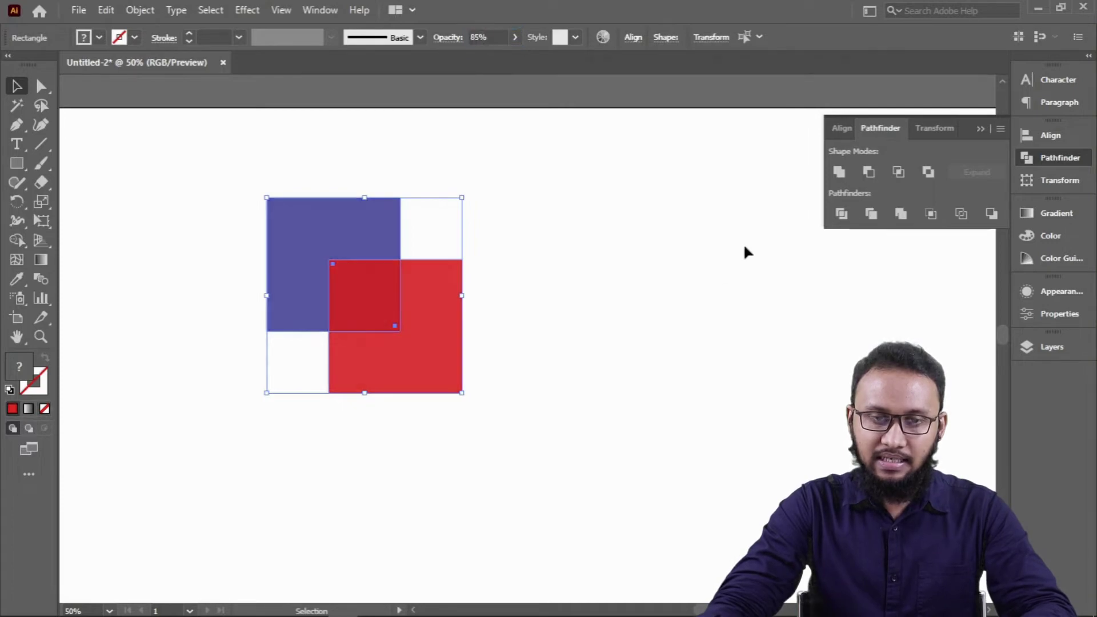
pyautogui.click(609, 272)
pyautogui.scroll(1, 355, 277)
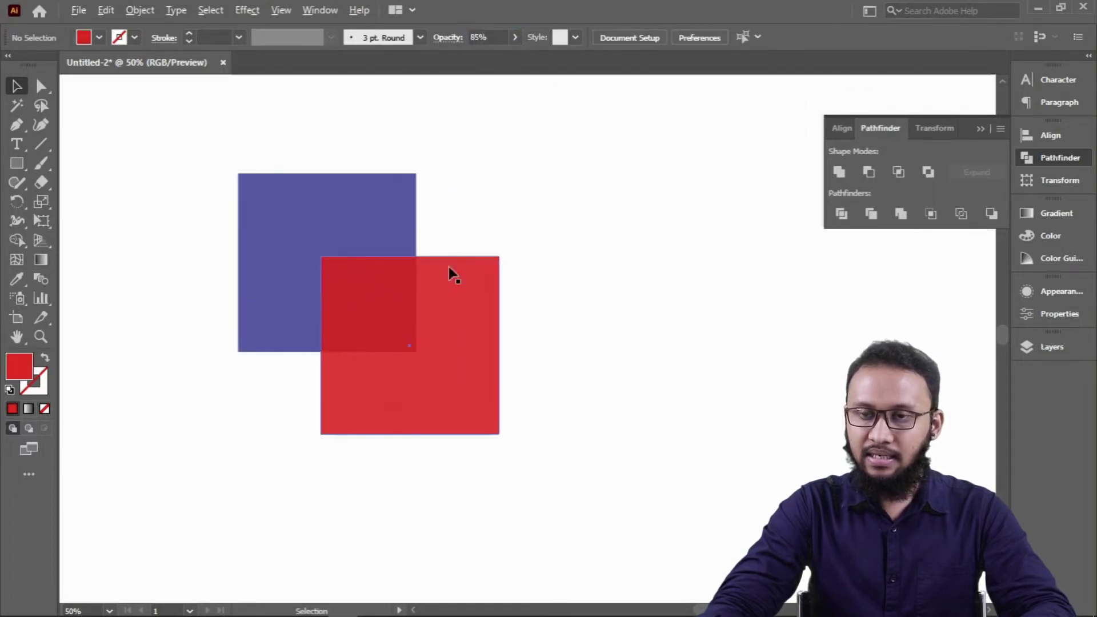
pyautogui.hotkey('ctrl', 'a')
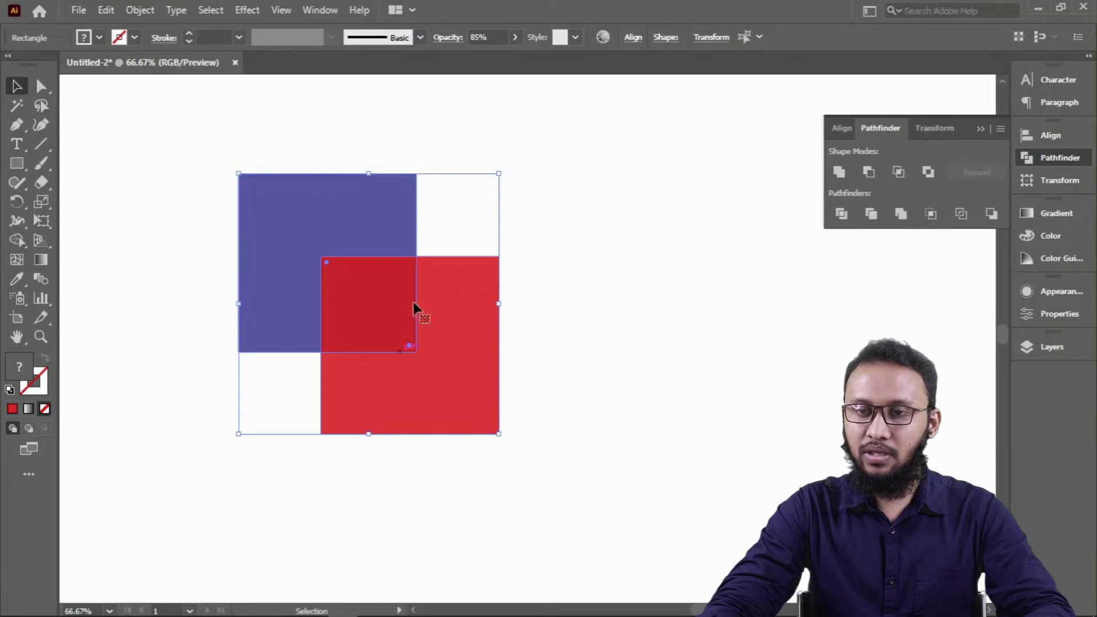
pyautogui.click(870, 172)
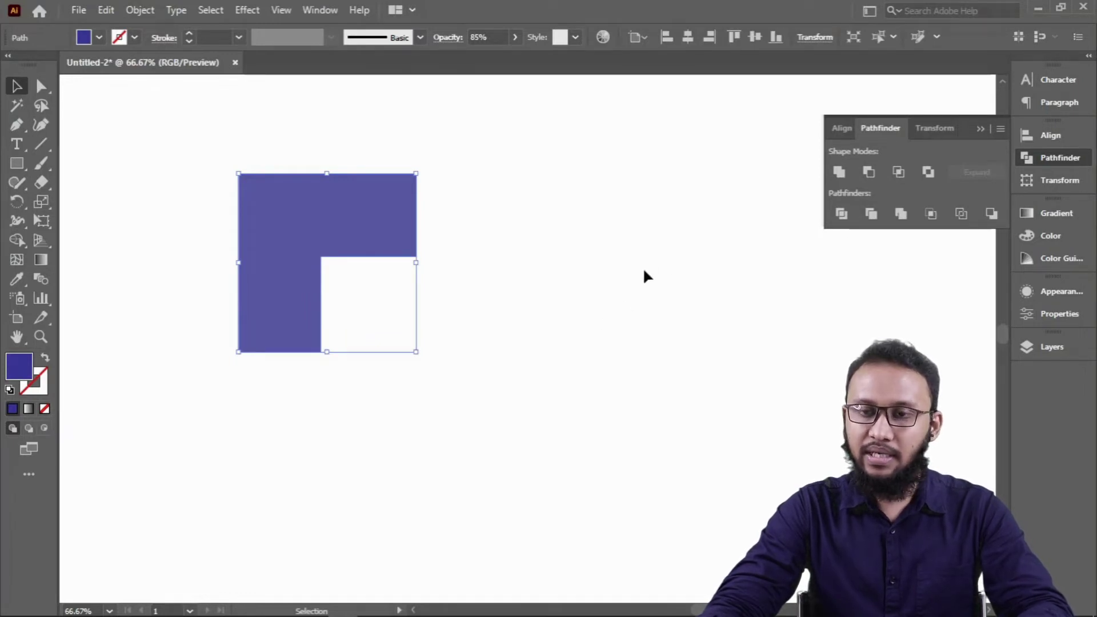
pyautogui.press('a')
pyautogui.hotkey('ctrl', 'z')
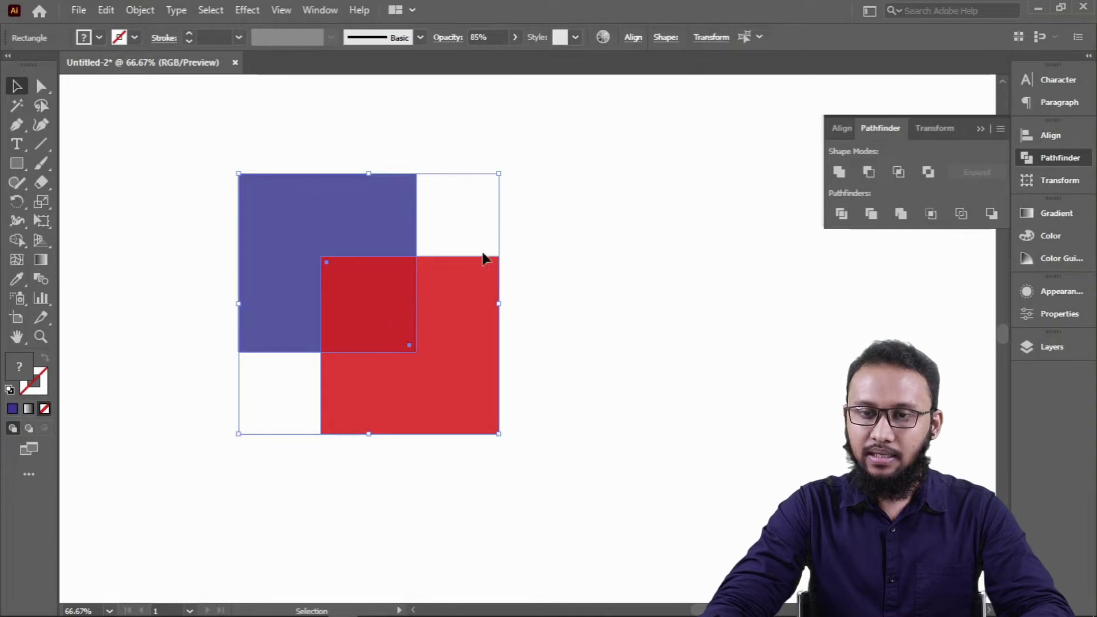
pyautogui.click(898, 172)
pyautogui.press('a')
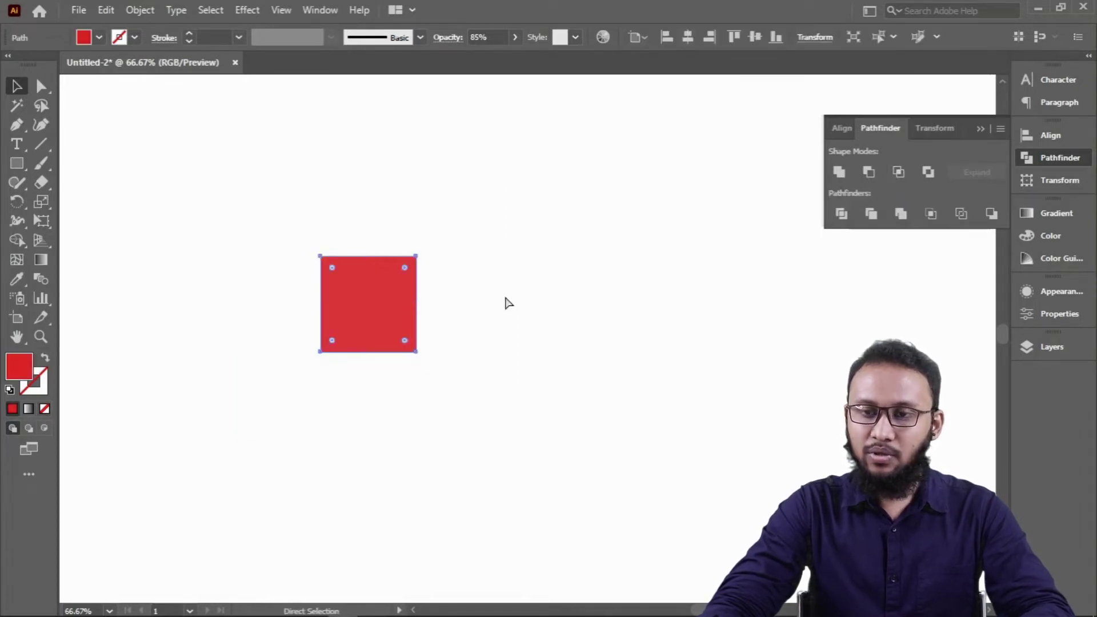
pyautogui.press('v')
pyautogui.hotkey('ctrl', 'z')
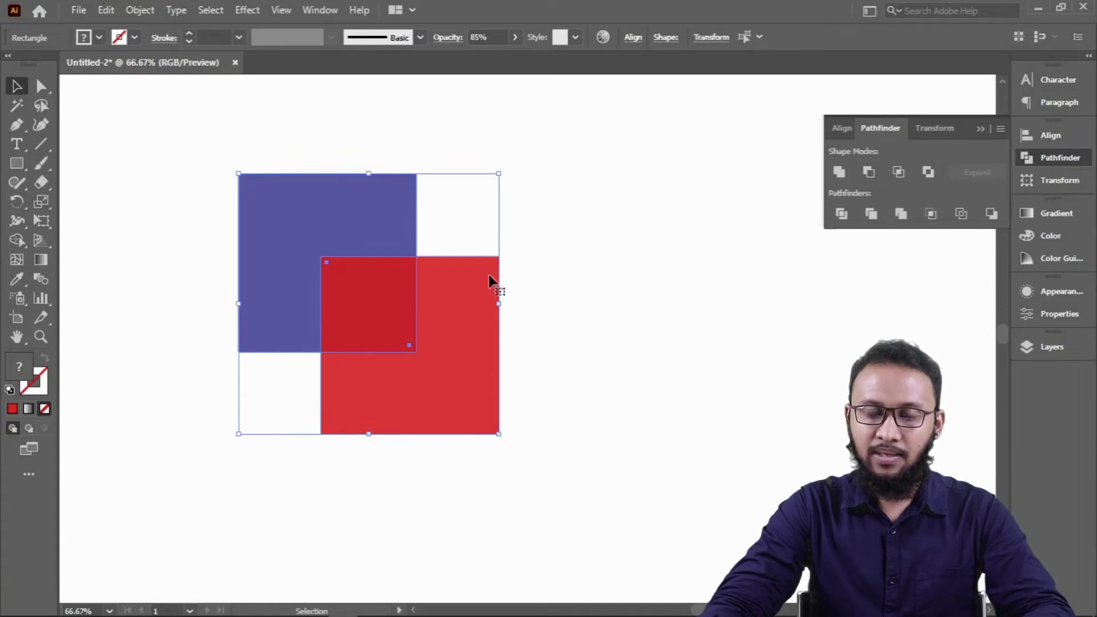
pyautogui.click(929, 172)
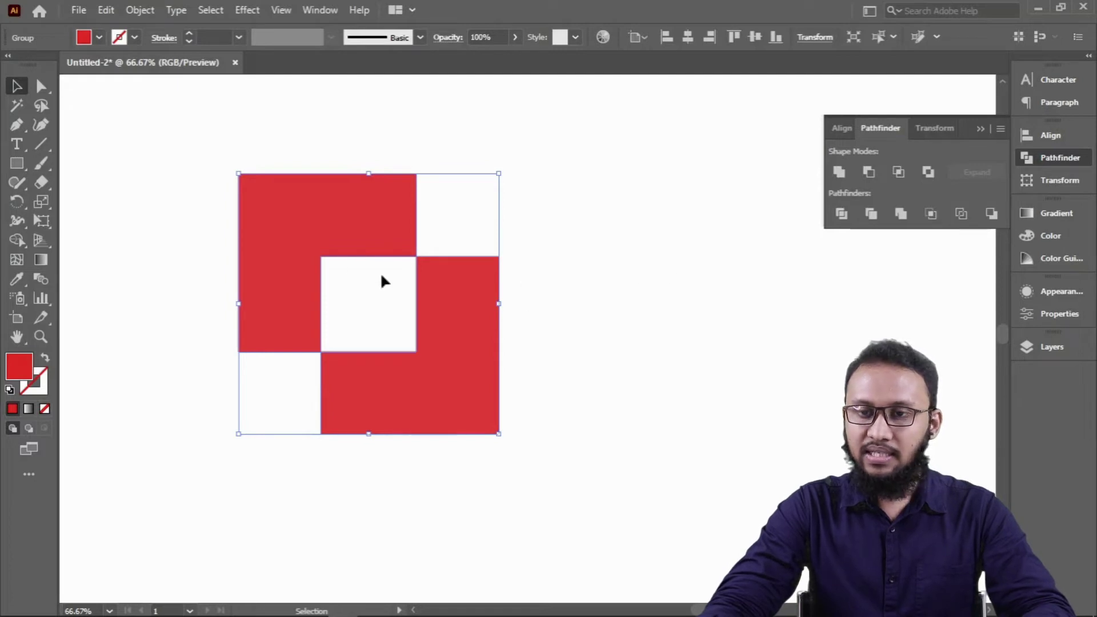
pyautogui.hotkey('ctrl', 'z')
pyautogui.hotkey('ctrl', 'z')
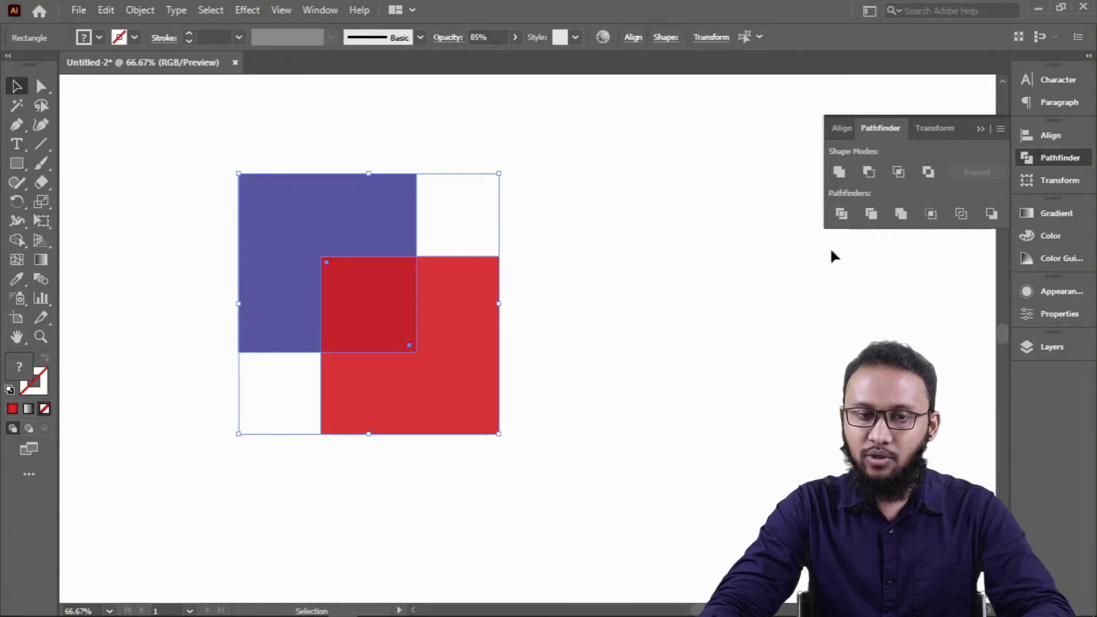
# - Select both overlapping squares and apply Pathfinder Divide
pyautogui.click(663, 232)
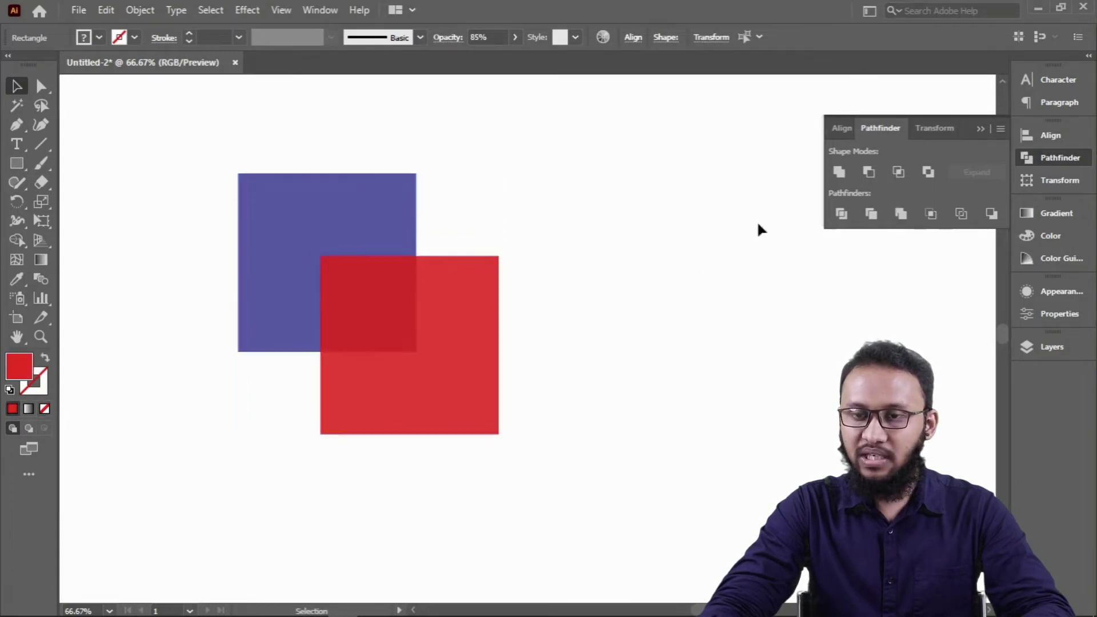
pyautogui.moveTo(382, 219); pyautogui.dragTo(542, 378)
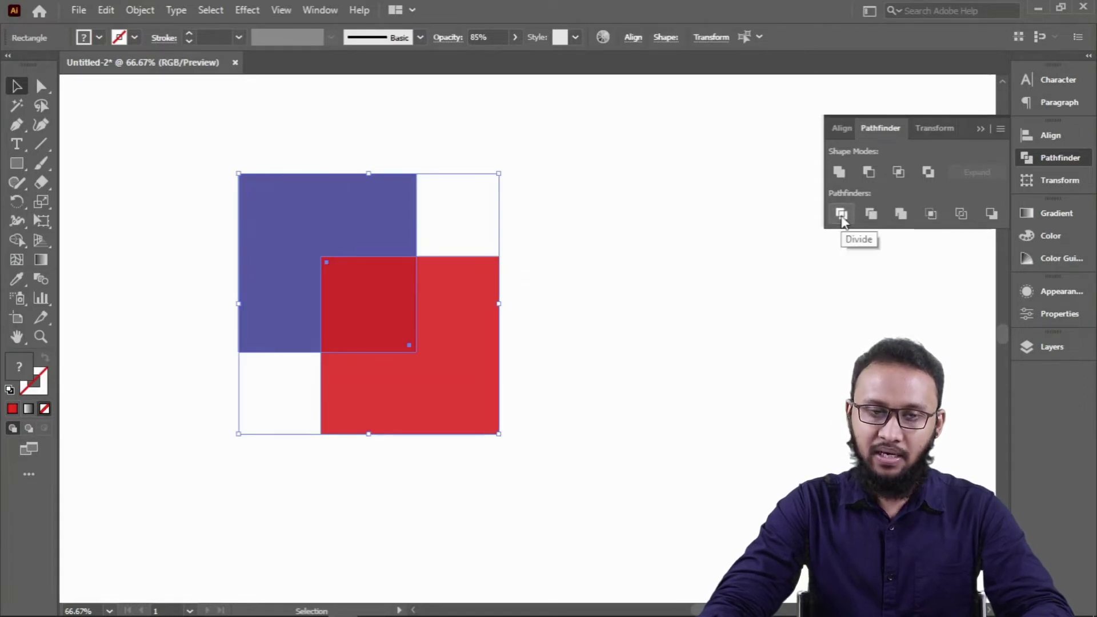
pyautogui.click(841, 215)
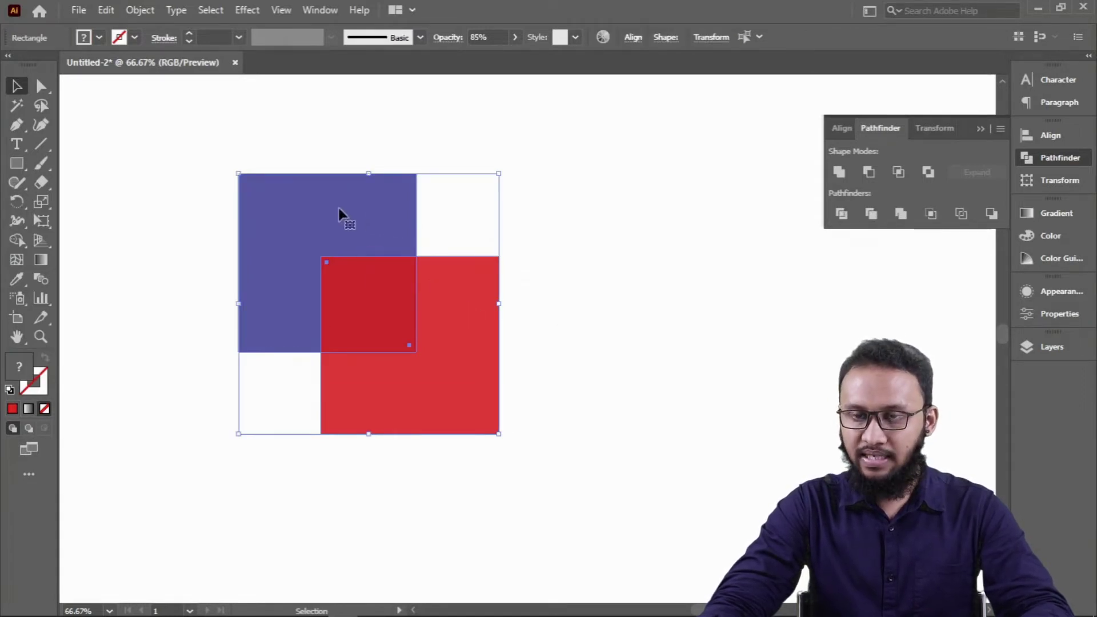
pyautogui.click(842, 215)
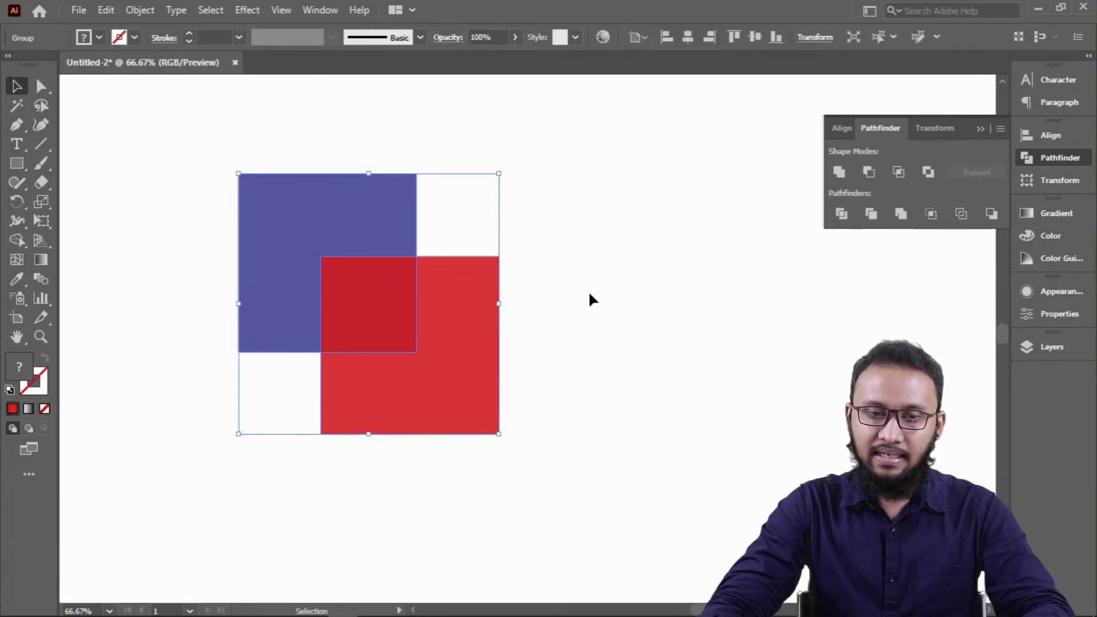
# - Select the divided group and ungroup its pieces
pyautogui.click(566, 301)
pyautogui.click(457, 296)
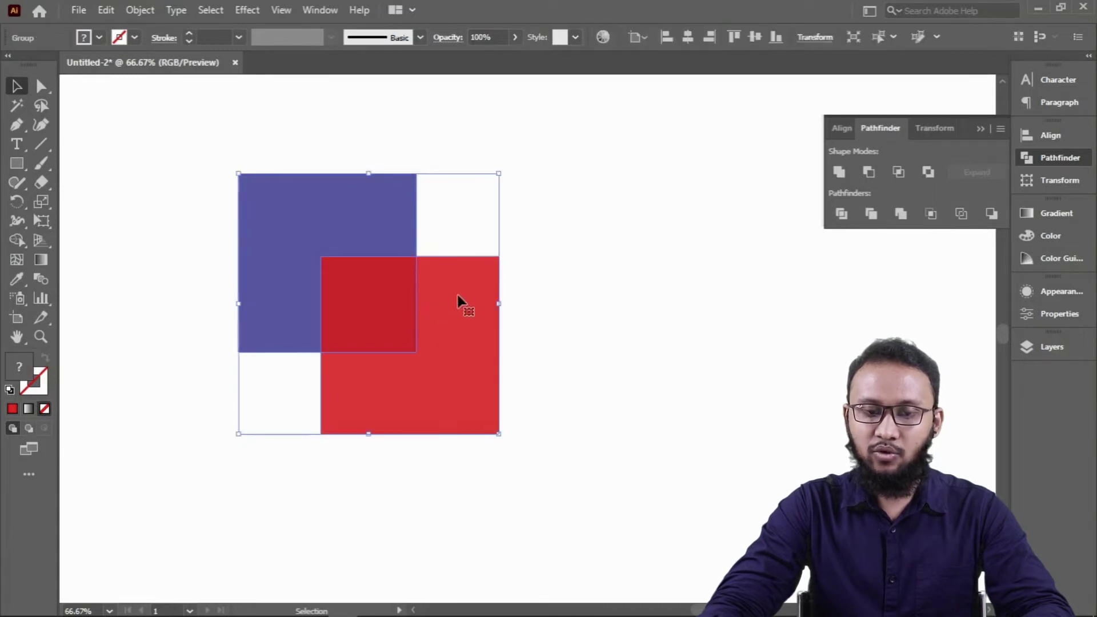
pyautogui.rightClick(381, 289)
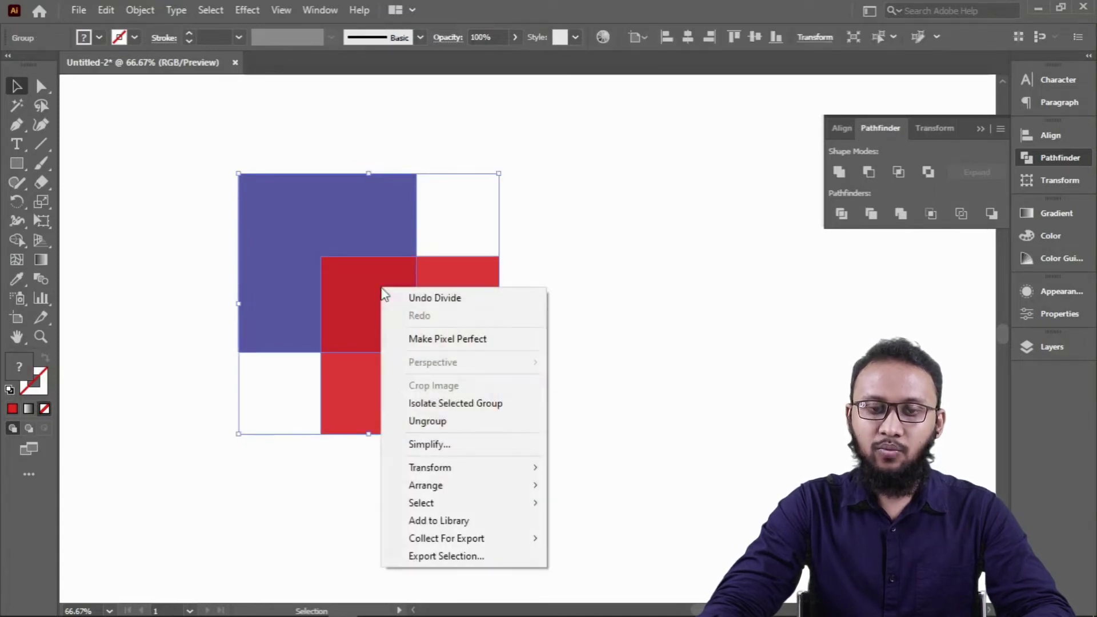
pyautogui.click(434, 423)
# - Drag the earlier red L, blue L and small red overlap square apart from the blue square
pyautogui.click(618, 352)
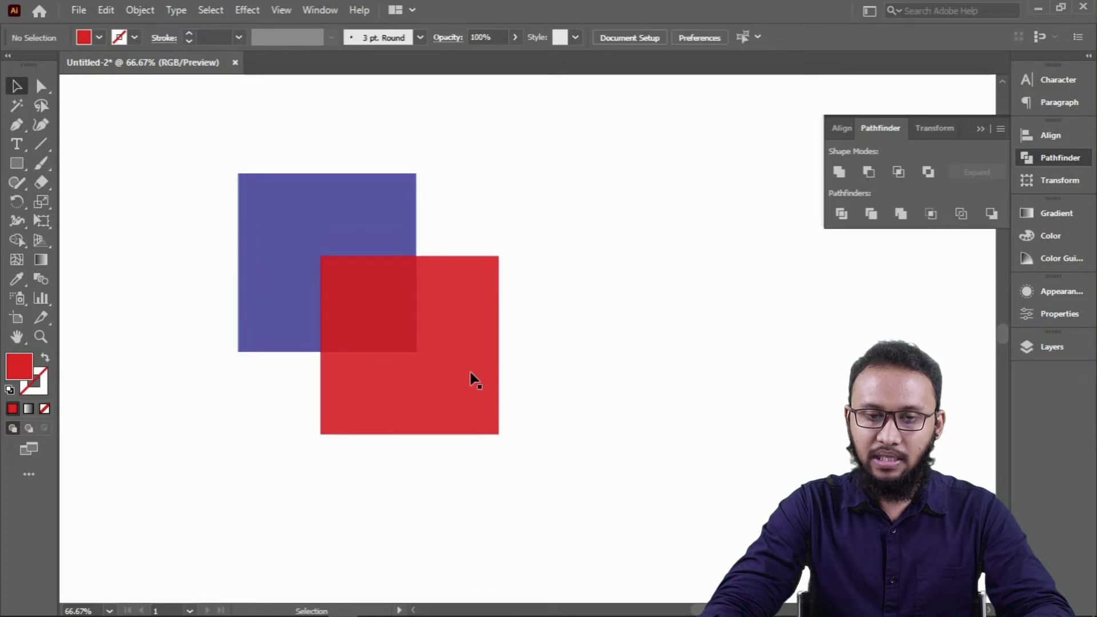
pyautogui.click(470, 380)
pyautogui.moveTo(463, 394); pyautogui.dragTo(483, 416)
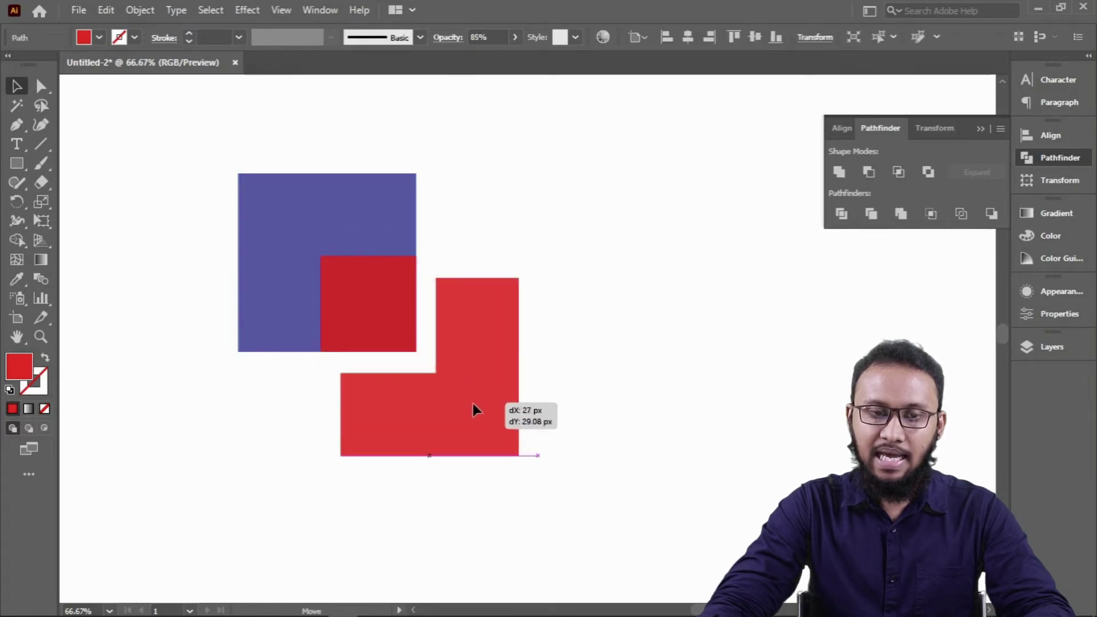
pyautogui.click(318, 224)
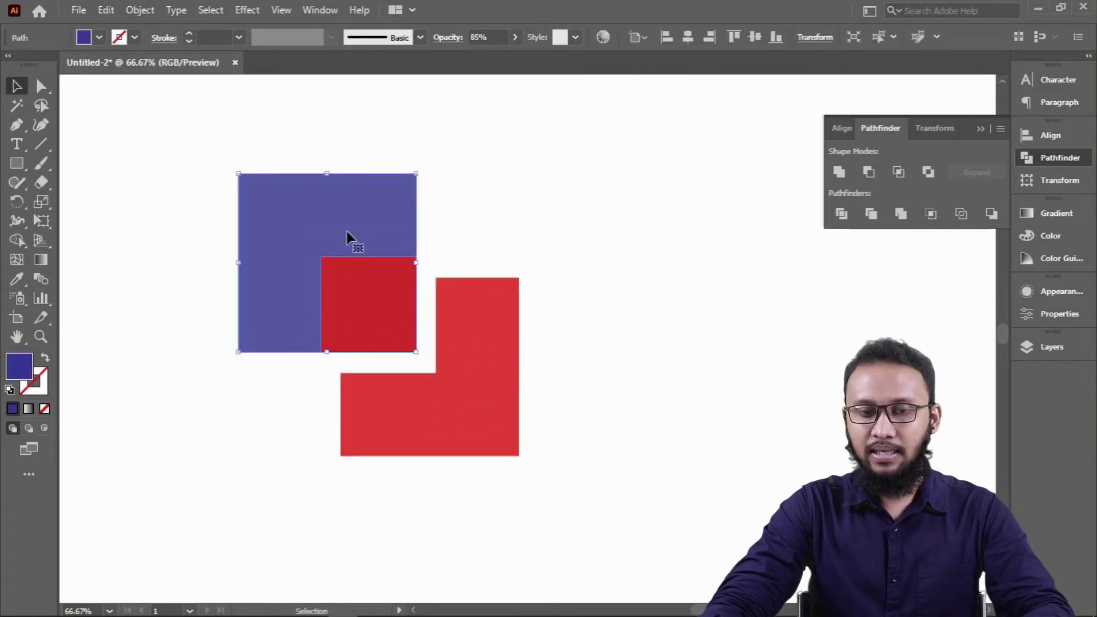
pyautogui.moveTo(349, 236); pyautogui.dragTo(321, 206)
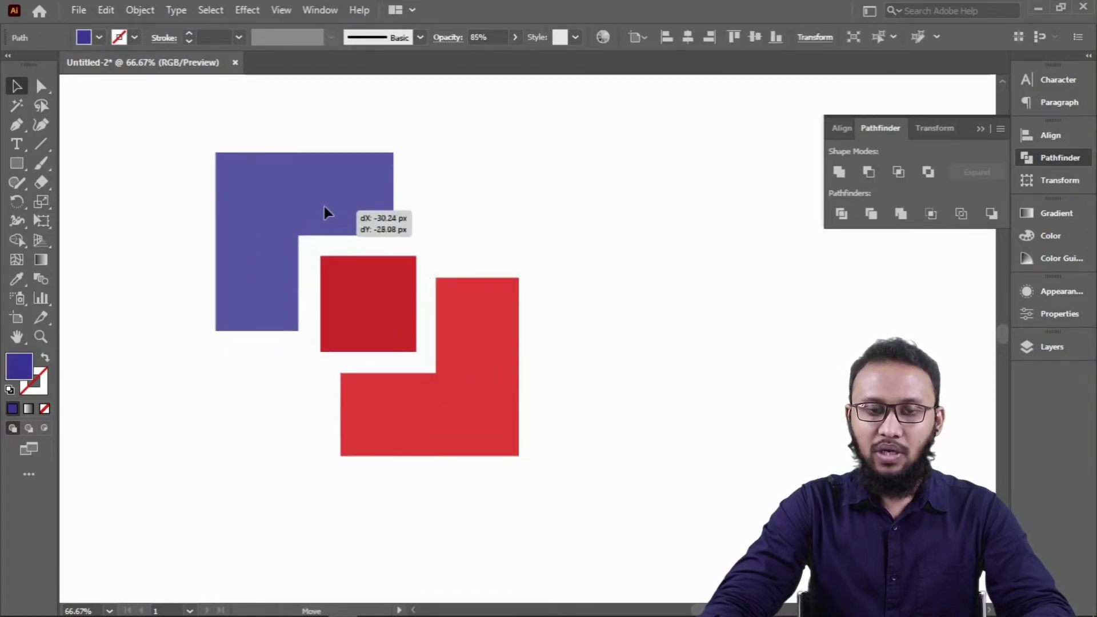
pyautogui.click(498, 212)
pyautogui.moveTo(382, 321); pyautogui.dragTo(382, 331)
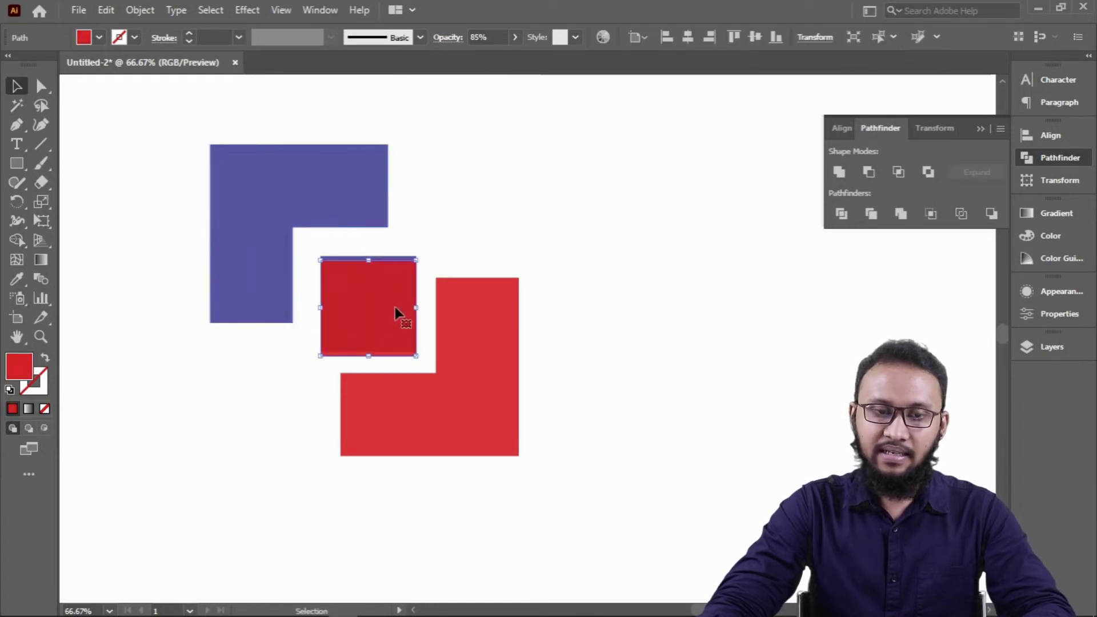
pyautogui.click(530, 242)
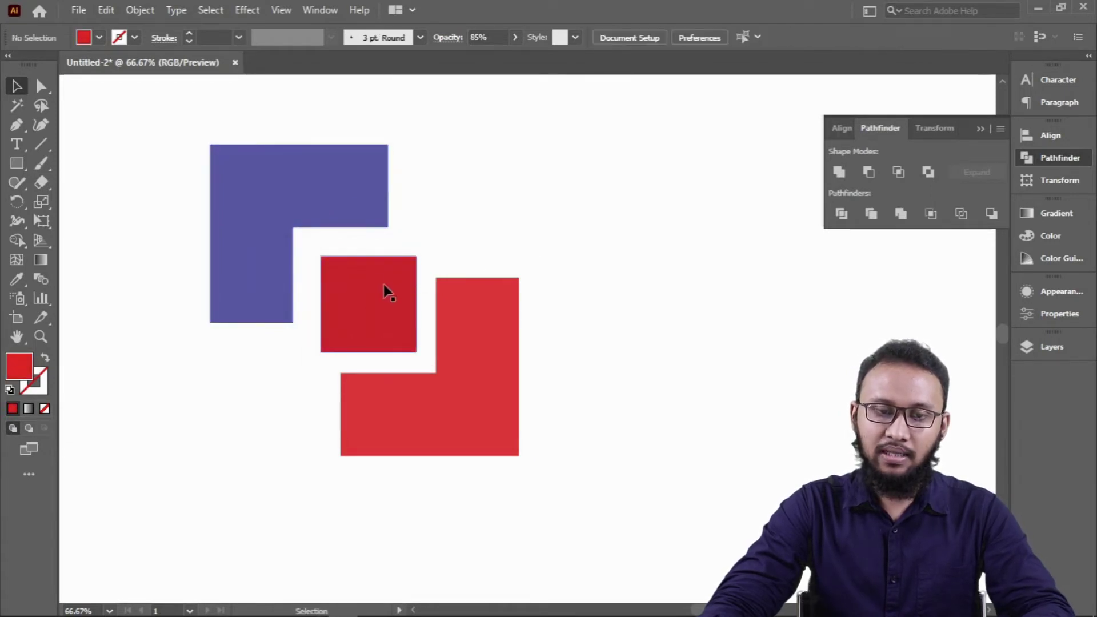
pyautogui.moveTo(389, 293); pyautogui.dragTo(508, 181)
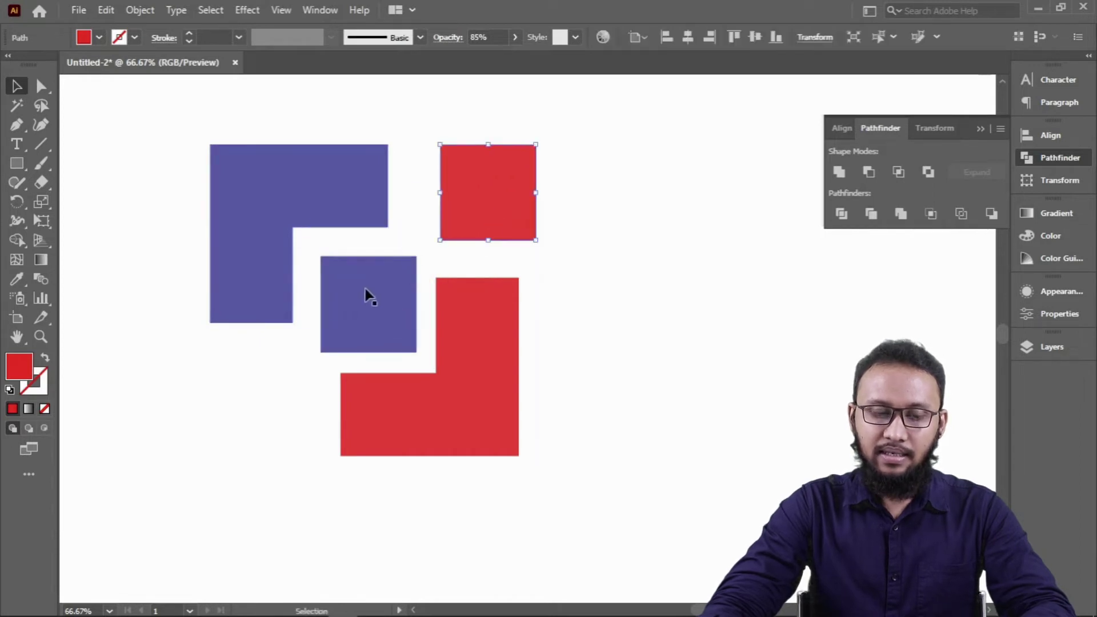
pyautogui.moveTo(366, 289); pyautogui.dragTo(239, 392)
pyautogui.click(672, 302)
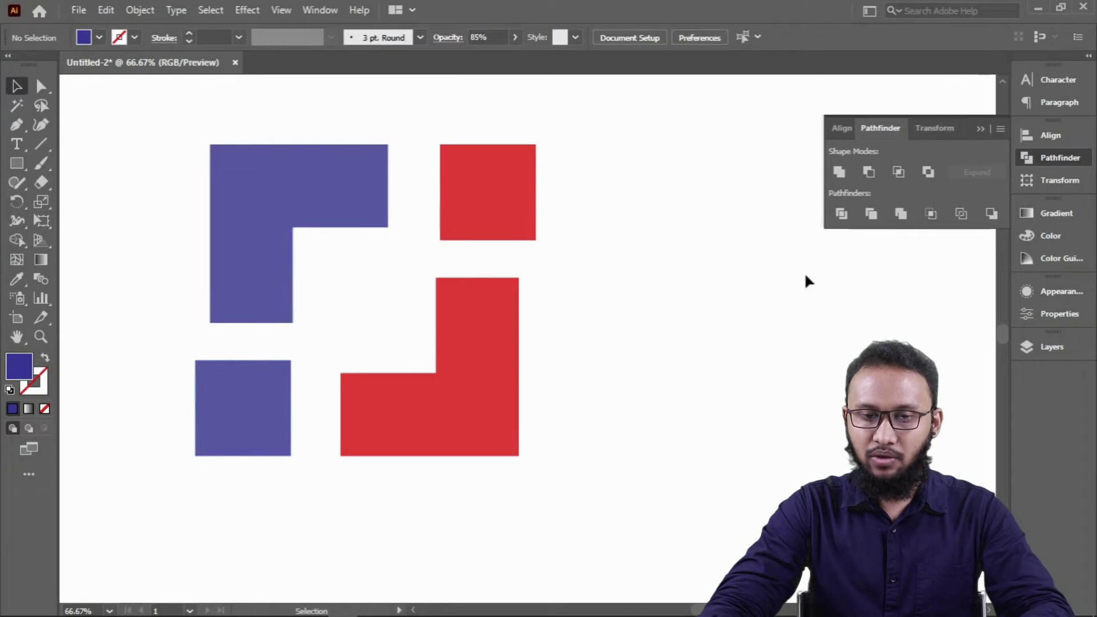
# - Delete both L pieces, overlap the red square on the blue square's corner, and enlarge both
pyautogui.click(255, 252)
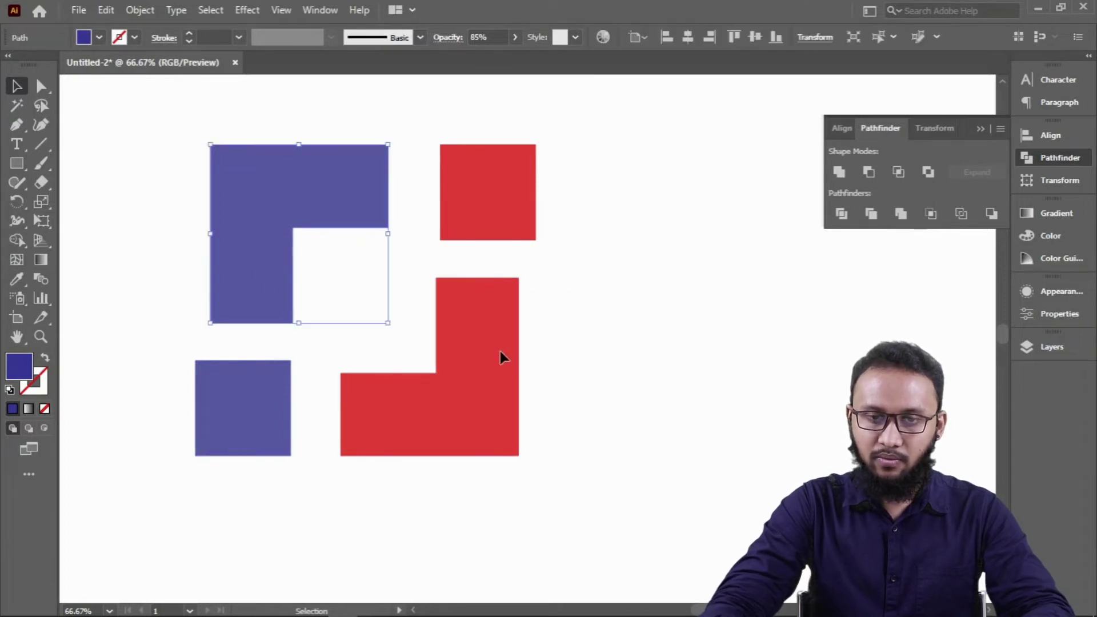
pyautogui.keyDown('shift'); pyautogui.click(498, 352); pyautogui.keyUp('shift')
pyautogui.press('Delete')
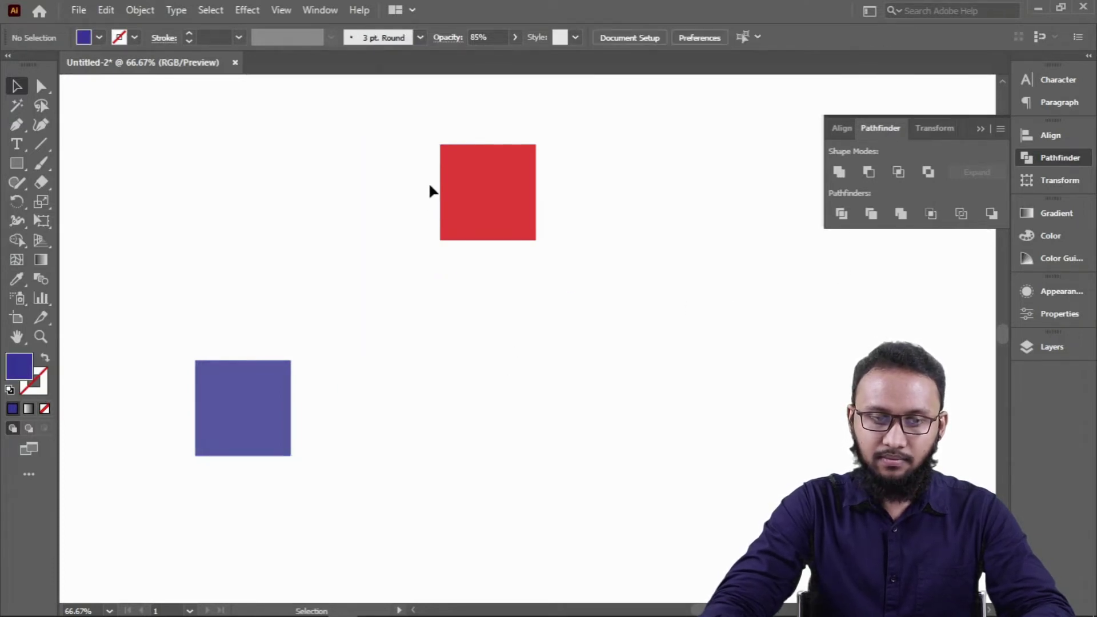
pyautogui.moveTo(441, 184)
pyautogui.mouseDown()
pyautogui.moveTo(195, 324)
pyautogui.moveTo(294, 409)
pyautogui.mouseUp()
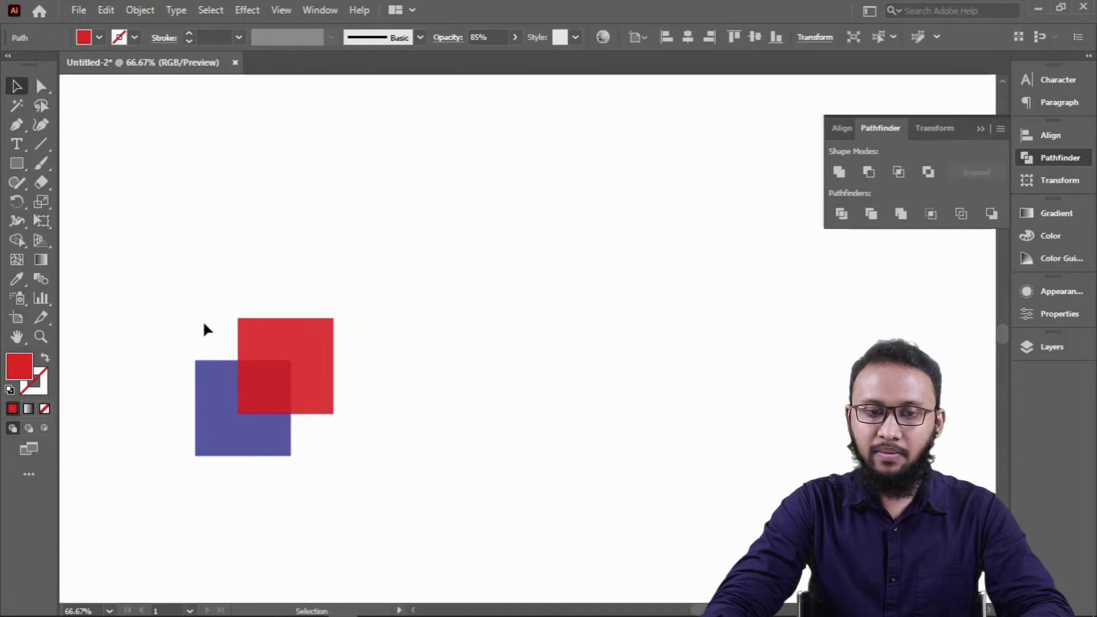
pyautogui.moveTo(333, 316); pyautogui.dragTo(521, 187)
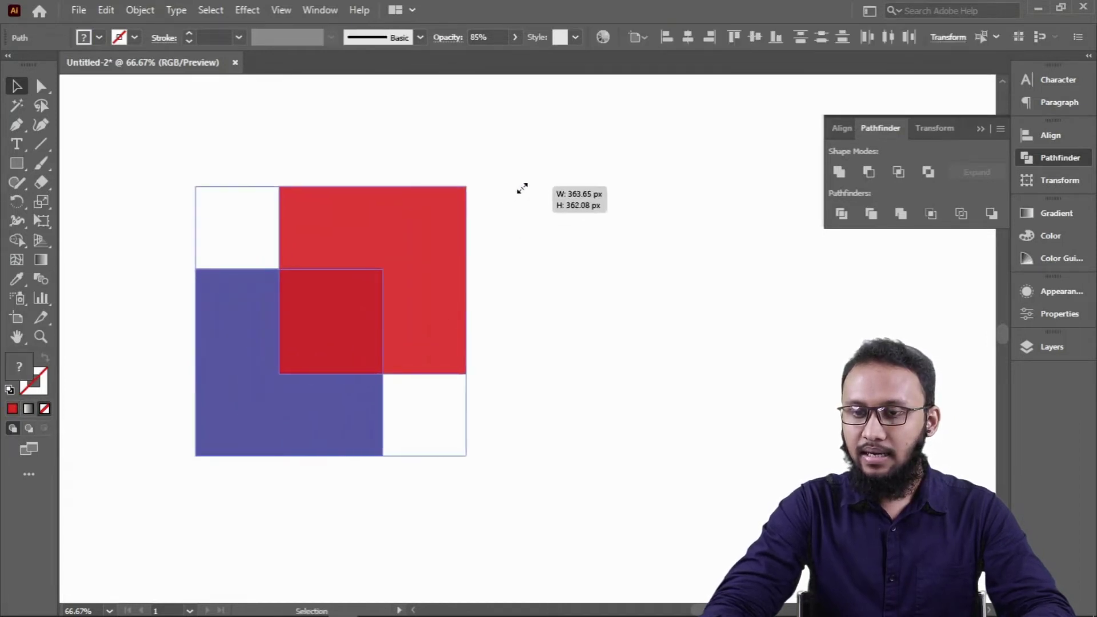
# - Trim and ungroup the squares, then move the red L up-right and the blue L down-left
pyautogui.click(871, 215)
pyautogui.rightClick(430, 286)
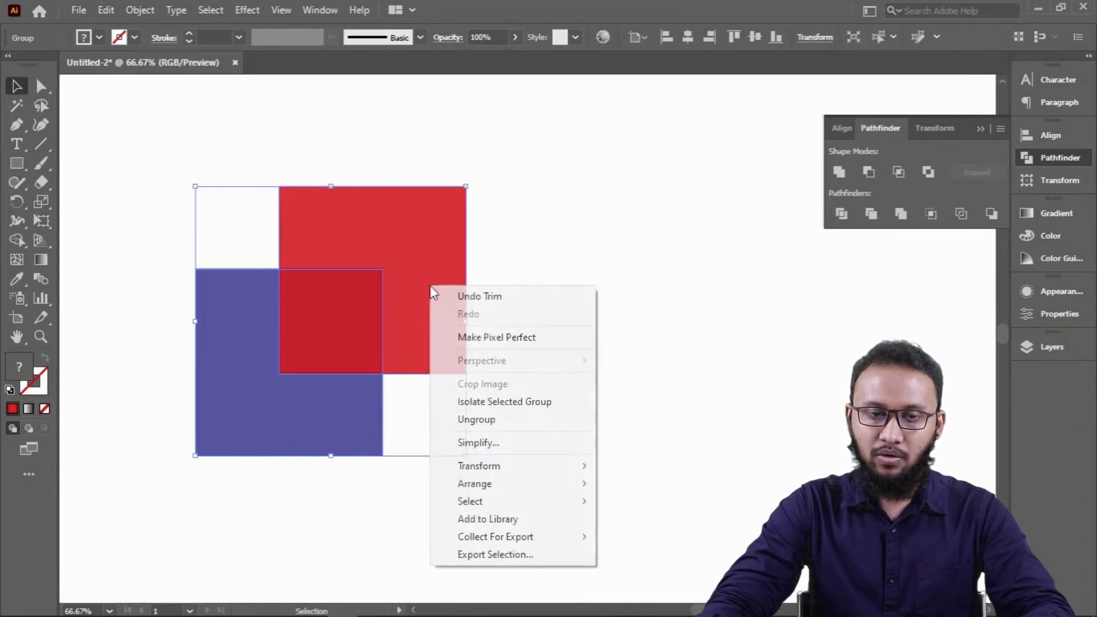
pyautogui.click(478, 423)
pyautogui.click(608, 367)
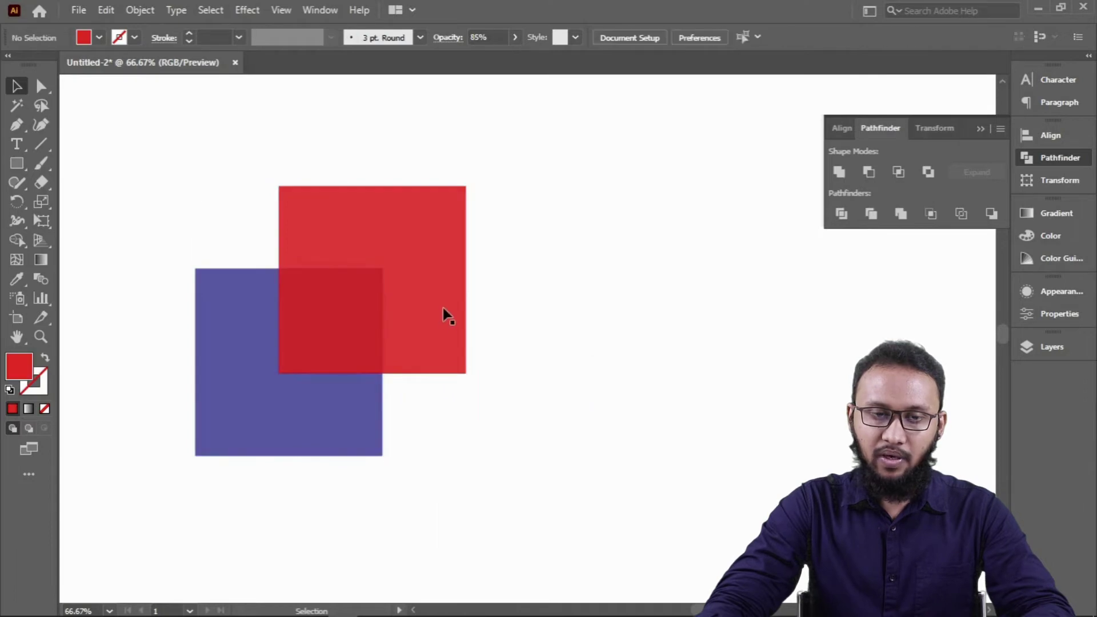
pyautogui.moveTo(444, 312); pyautogui.dragTo(481, 258)
pyautogui.moveTo(247, 374); pyautogui.dragTo(213, 417)
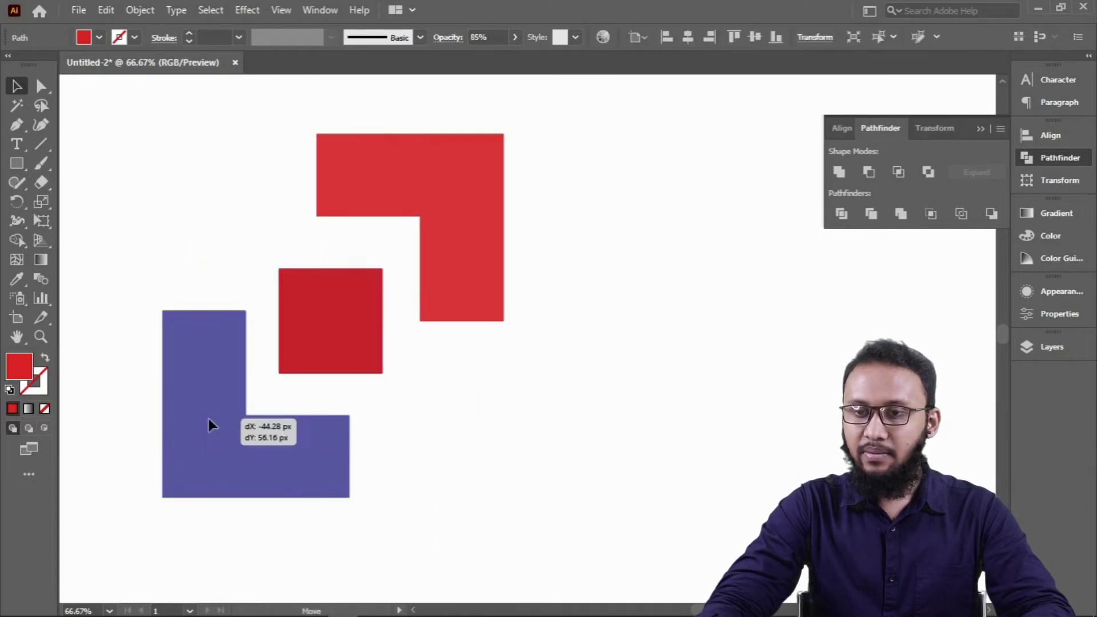
pyautogui.click(324, 371)
pyautogui.click(577, 339)
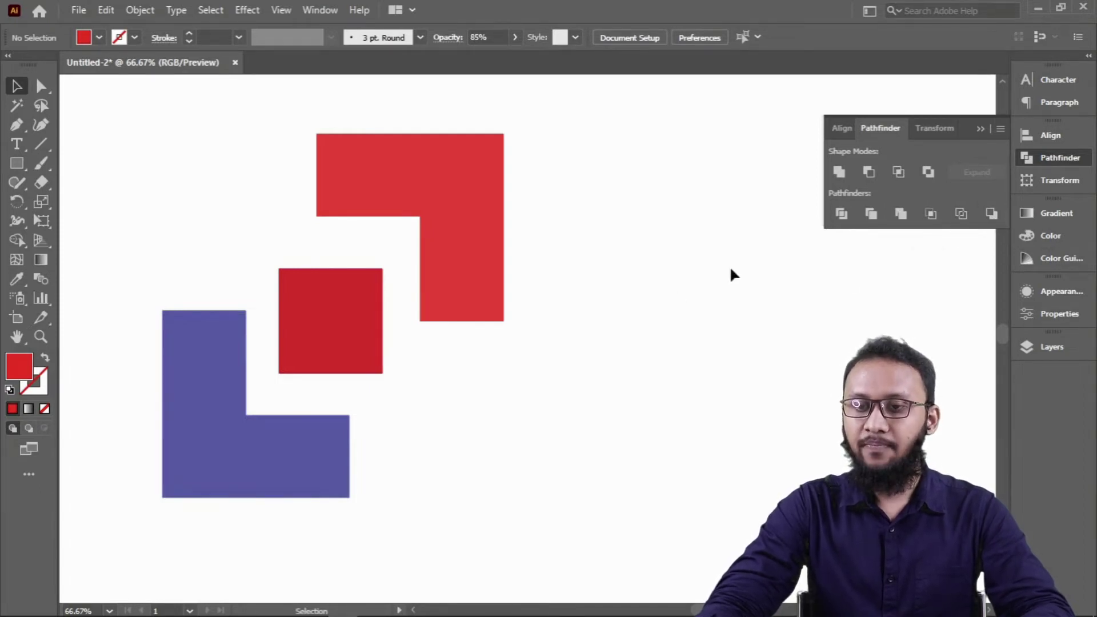
# - Marquee-select all the trimmed pieces together
pyautogui.keyDown('alt'); pyautogui.scroll(-1, 557, 287); pyautogui.keyUp('alt')
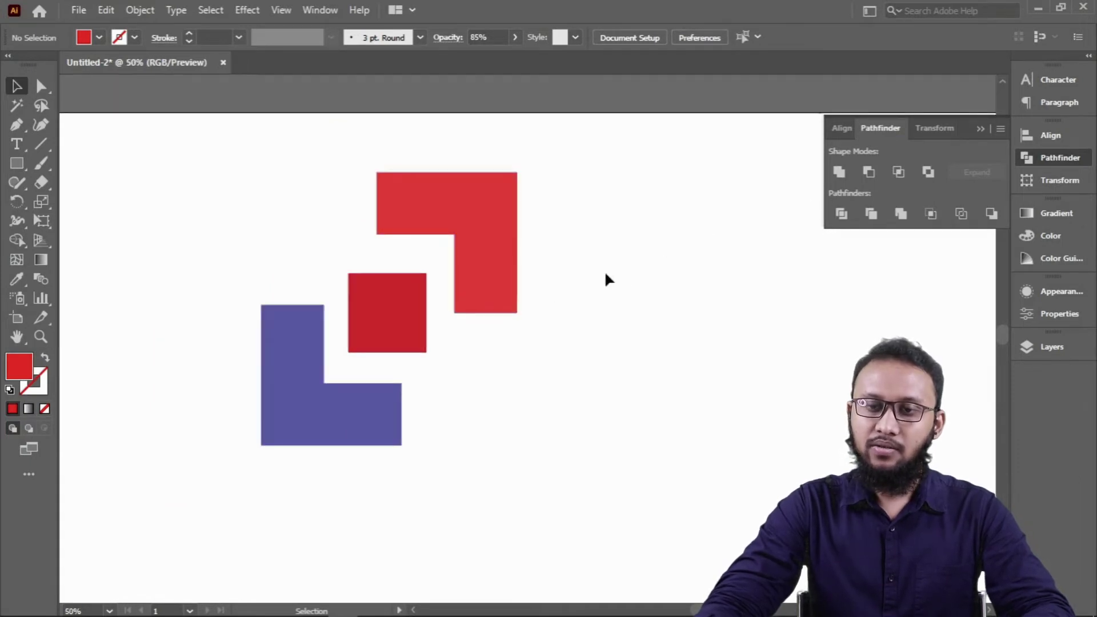
pyautogui.scroll(1, 589, 279)
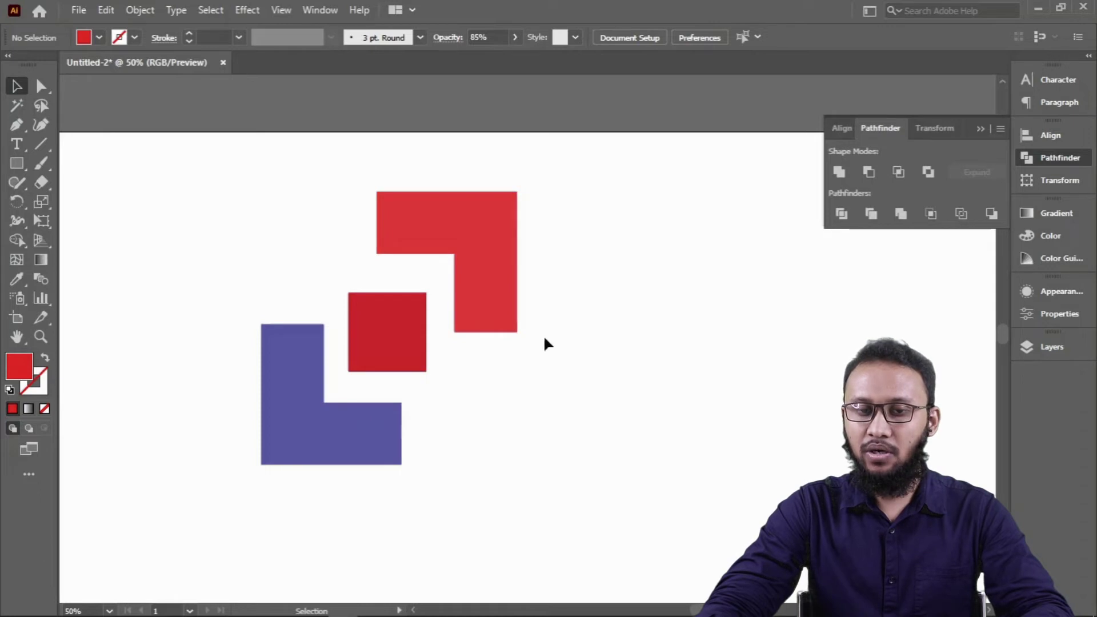
pyautogui.moveTo(264, 213); pyautogui.dragTo(524, 437)
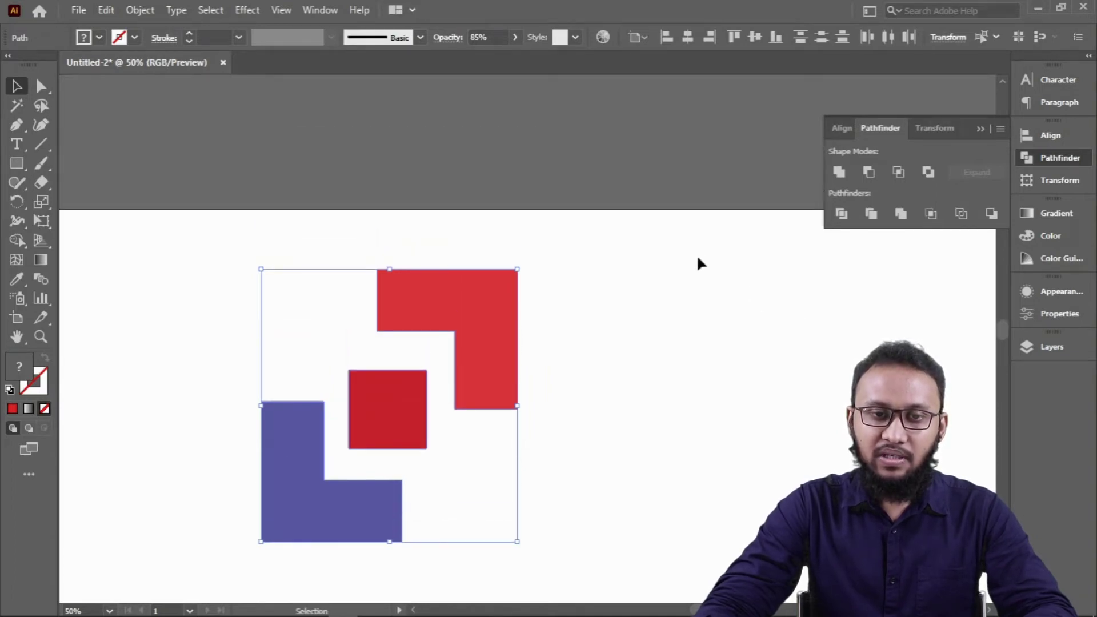
pyautogui.scroll(-2, 686, 268)
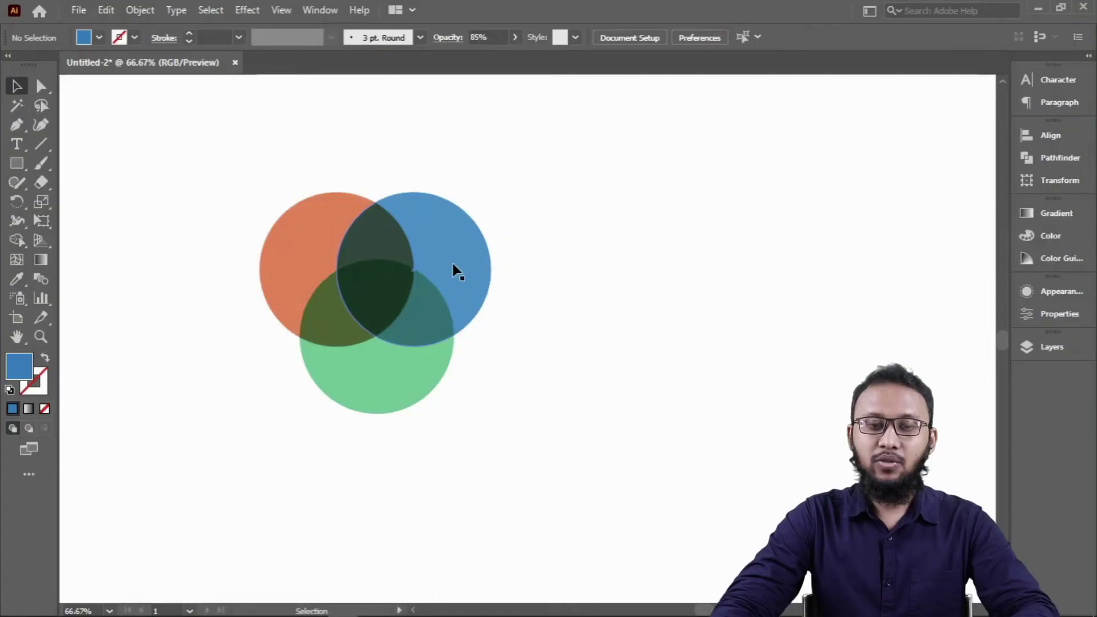
# - Marquee-select the orange, blue and green circles and switch to the Shape Builder tool
pyautogui.scroll(1, 389, 232)
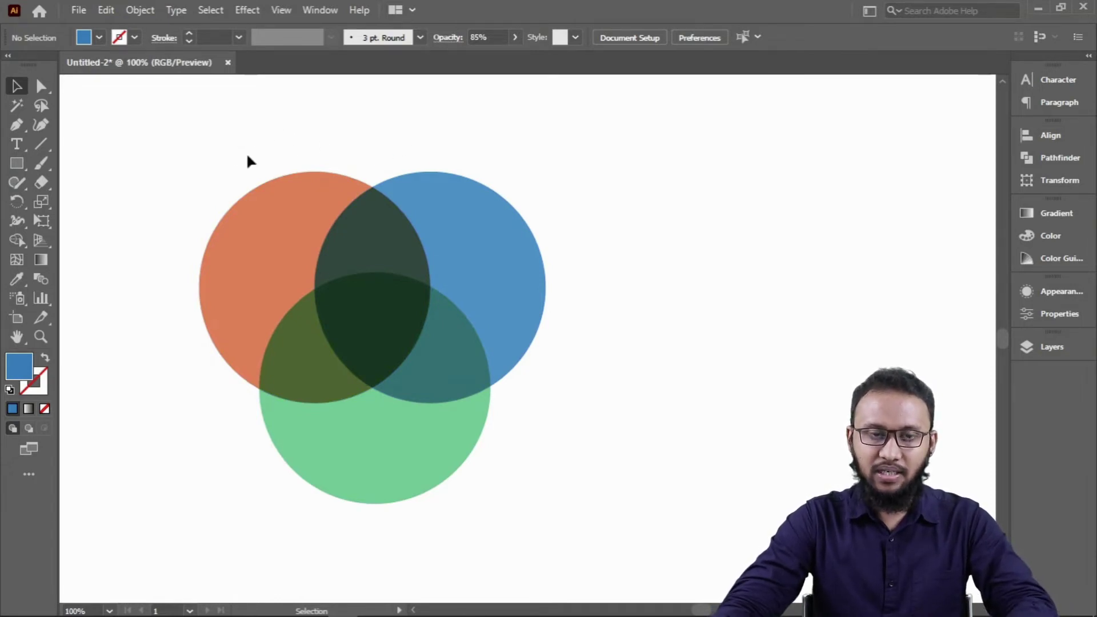
pyautogui.moveTo(415, 311); pyautogui.dragTo(528, 467)
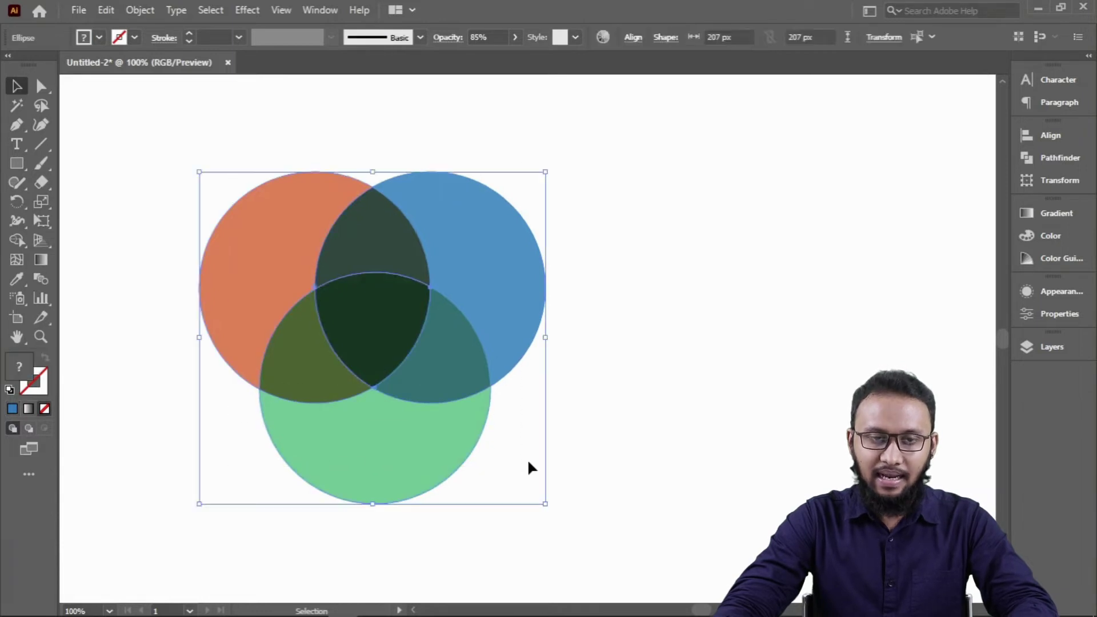
pyautogui.click(17, 241)
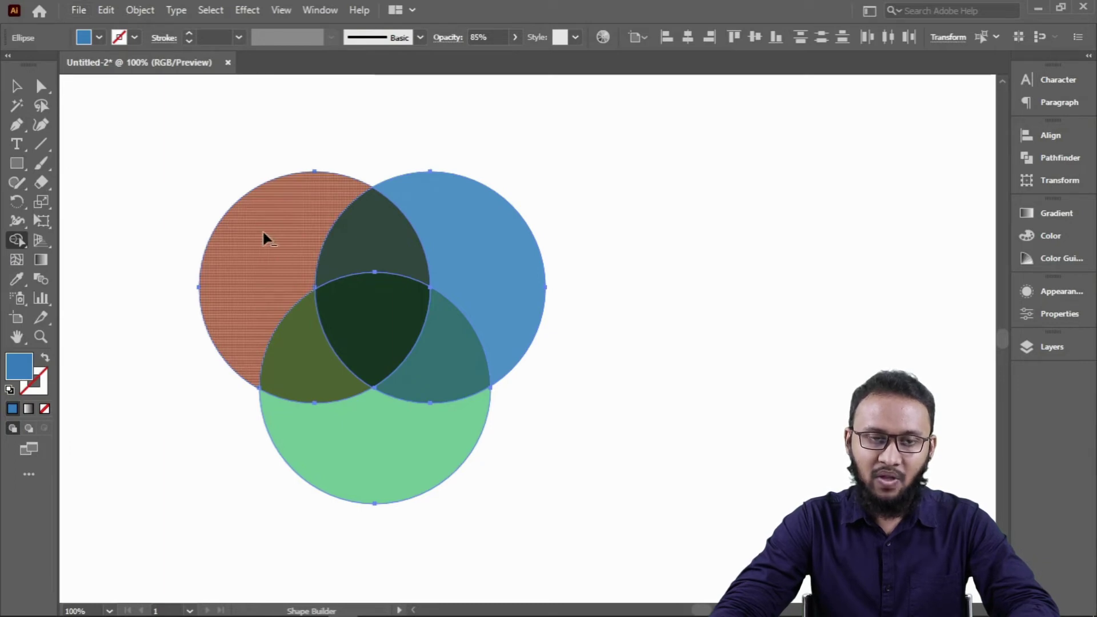
# - Try Shape Builder merges of the teal and olive overlaps into the blue circle, then undo them
pyautogui.keyDown('alt'); pyautogui.click(263, 233); pyautogui.keyUp('alt')
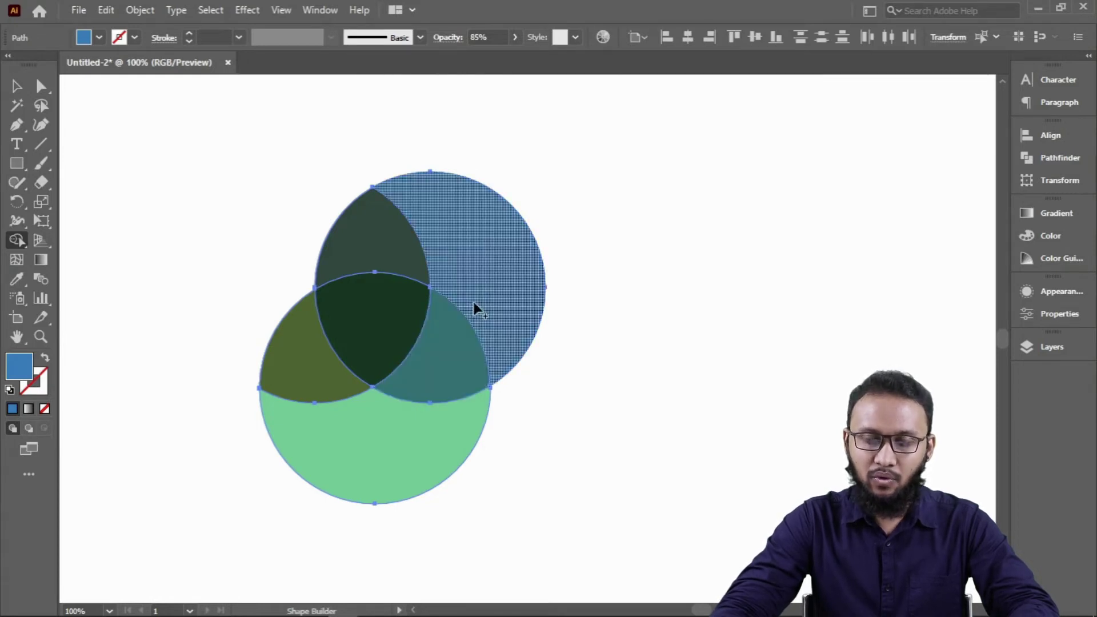
pyautogui.click(465, 286)
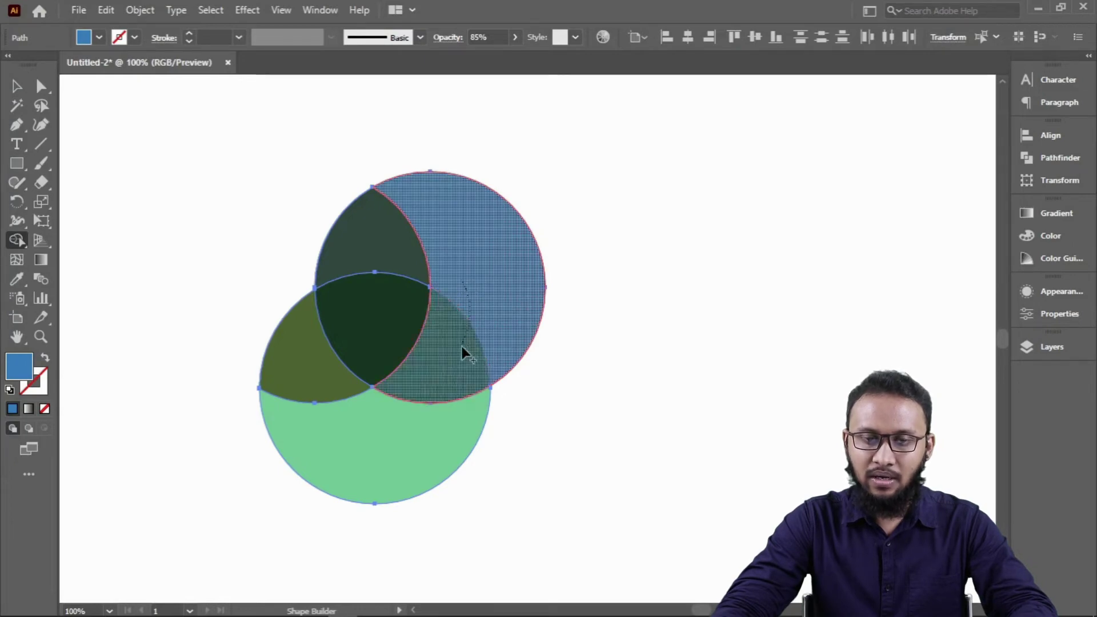
pyautogui.moveTo(463, 349); pyautogui.dragTo(461, 346)
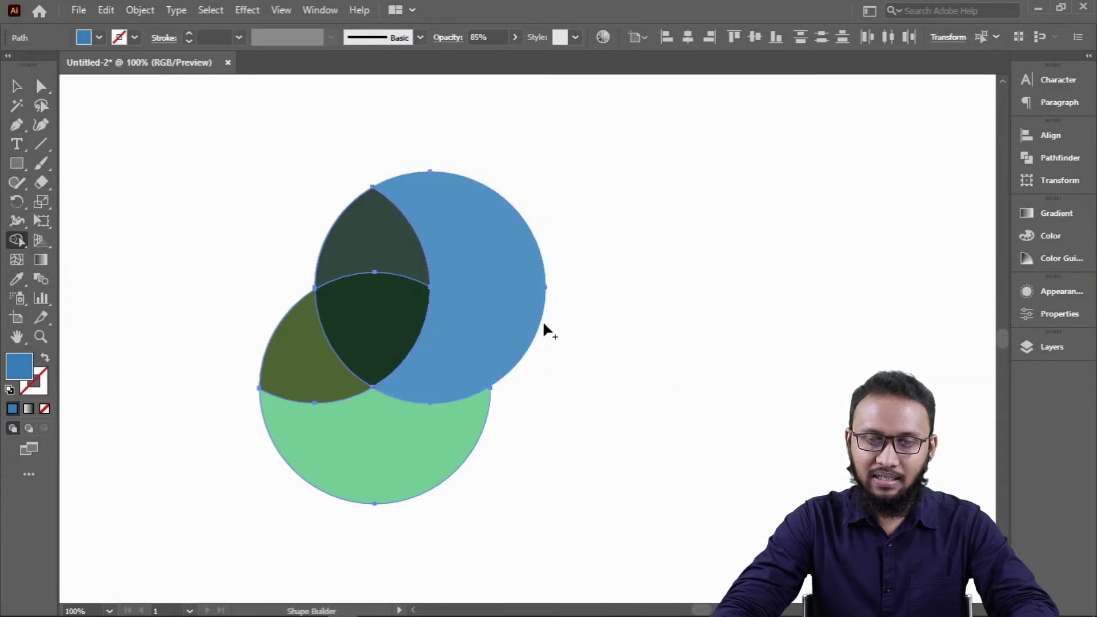
pyautogui.scroll(-2, 540, 320)
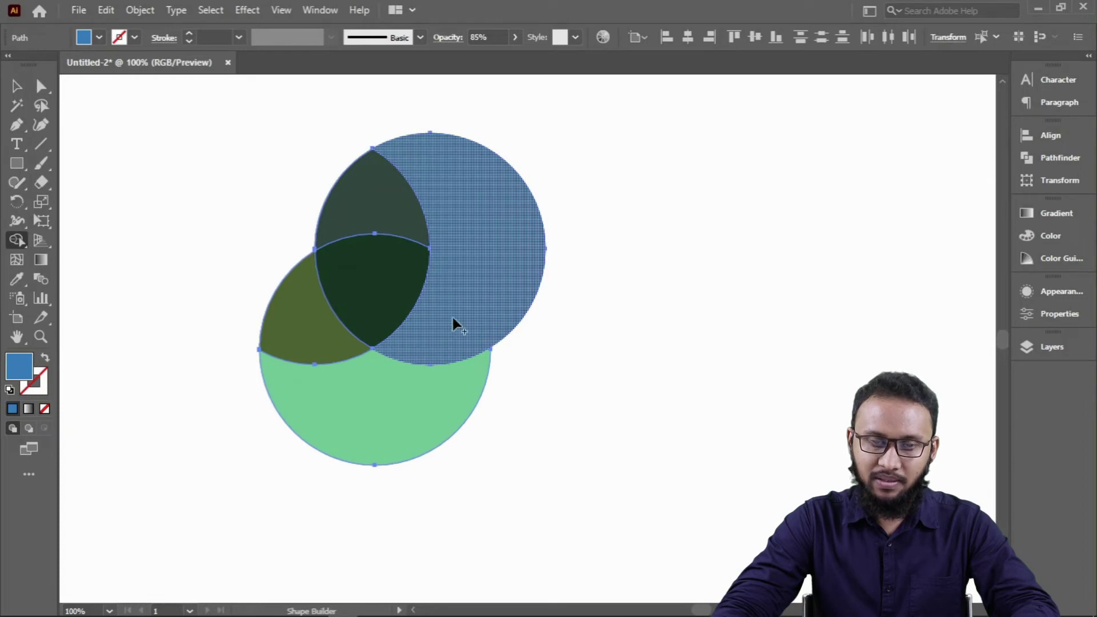
pyautogui.moveTo(300, 334); pyautogui.dragTo(389, 395)
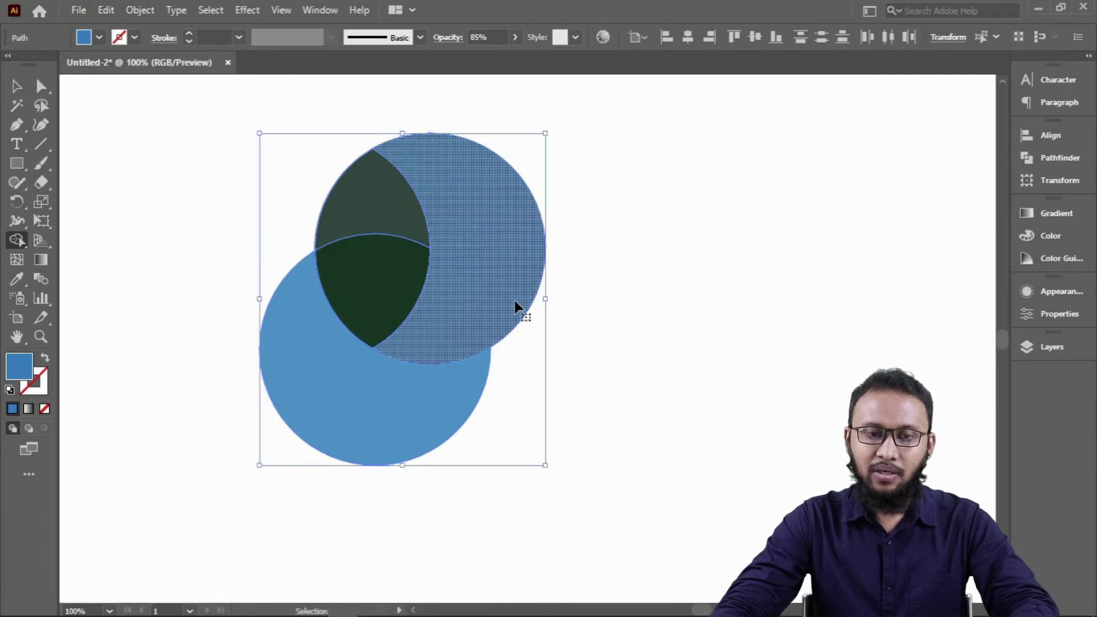
pyautogui.hotkey('ctrl', 'z')
pyautogui.hotkey('ctrl', 'z')
pyautogui.hotkey('ctrl', 'z')
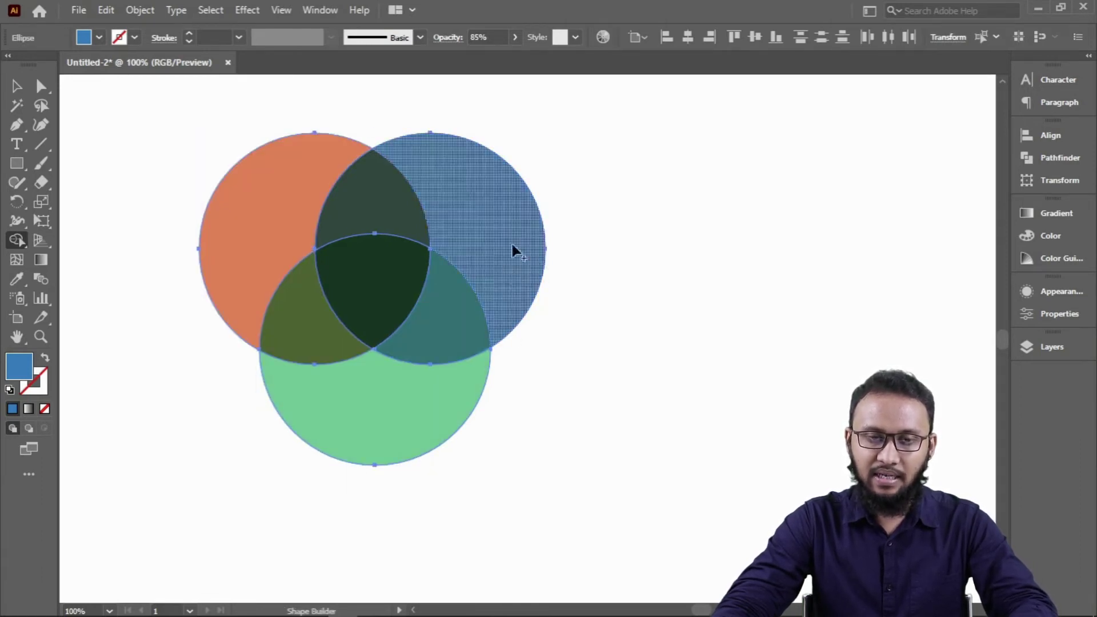
# - Delete the blue, orange and green outer crescents and the central overlap, then deselect
pyautogui.keyDown('alt'); pyautogui.click(498, 211); pyautogui.keyUp('alt')
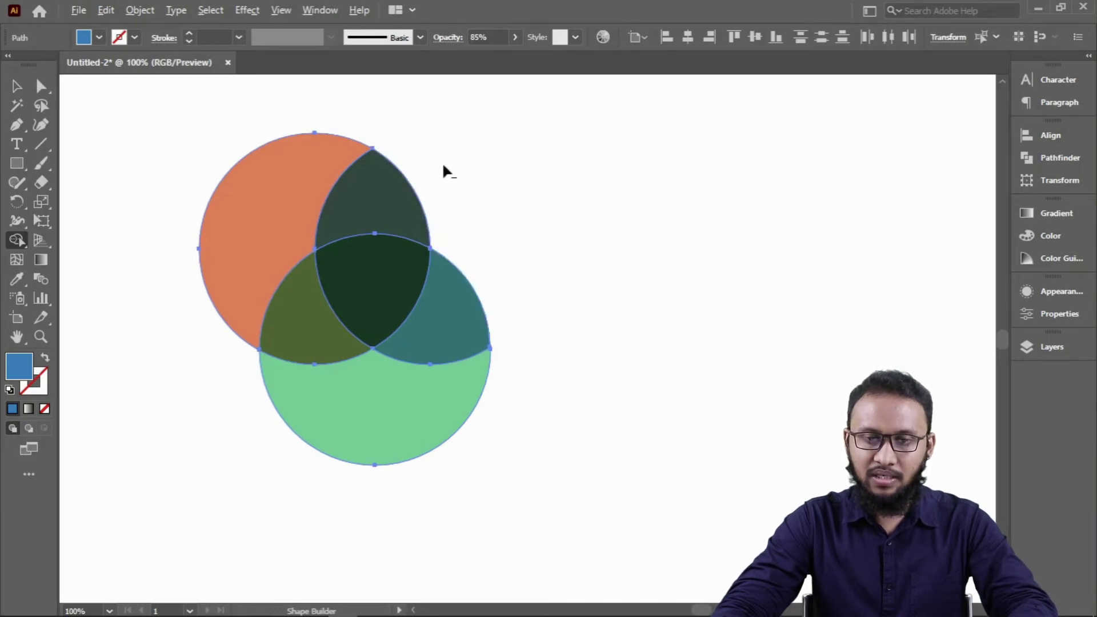
pyautogui.keyDown('alt'); pyautogui.click(304, 195); pyautogui.keyUp('alt')
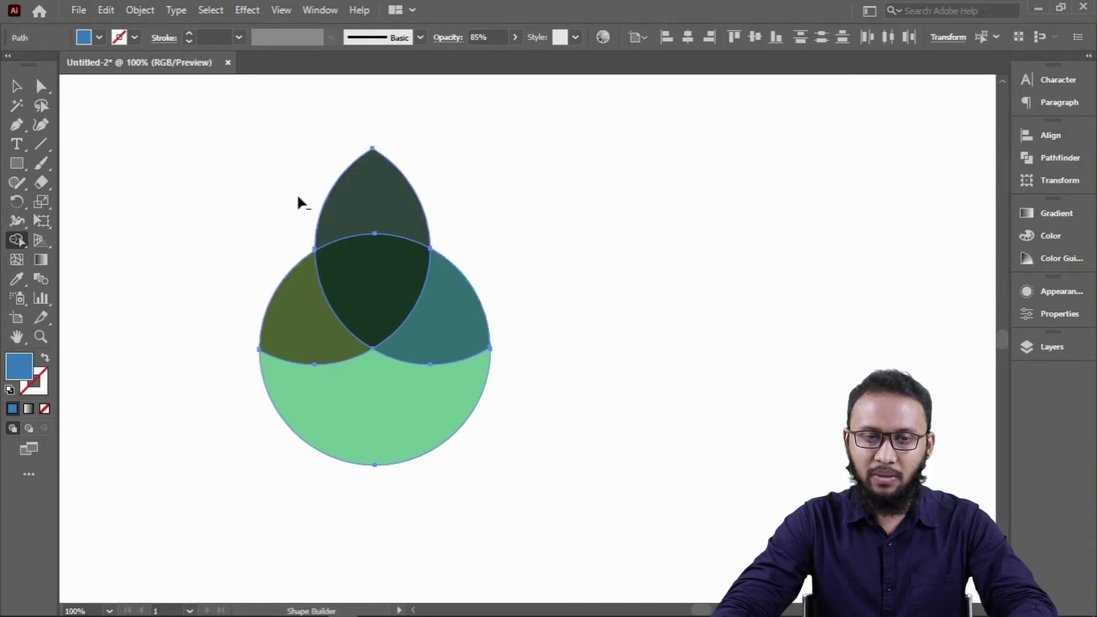
pyautogui.keyDown('alt'); pyautogui.click(418, 404); pyautogui.keyUp('alt')
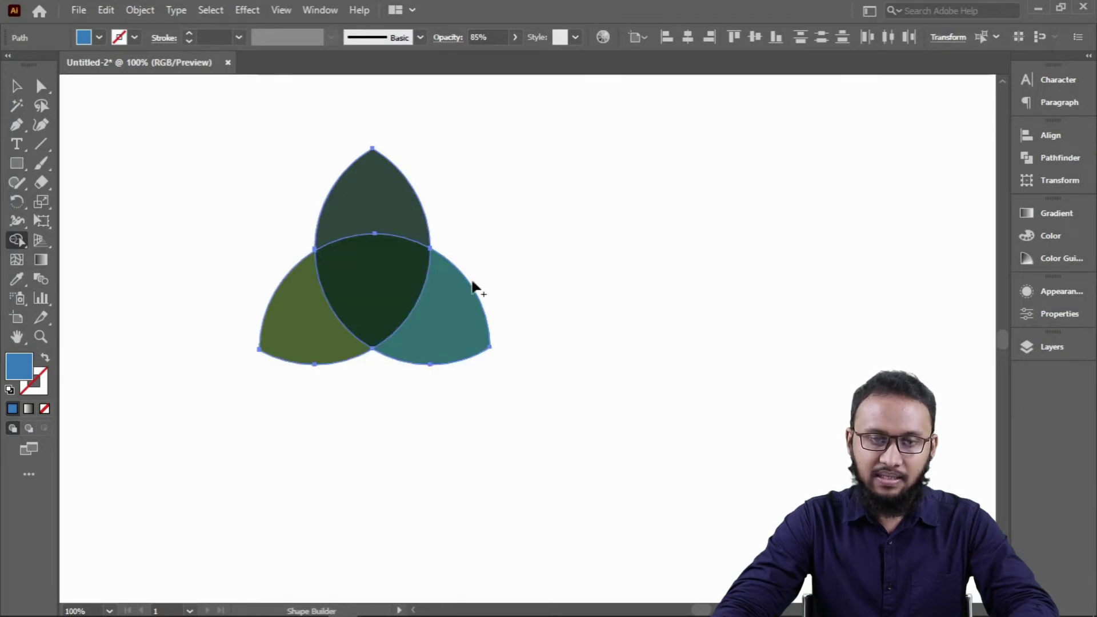
pyautogui.keyDown('alt'); pyautogui.click(379, 286); pyautogui.keyUp('alt')
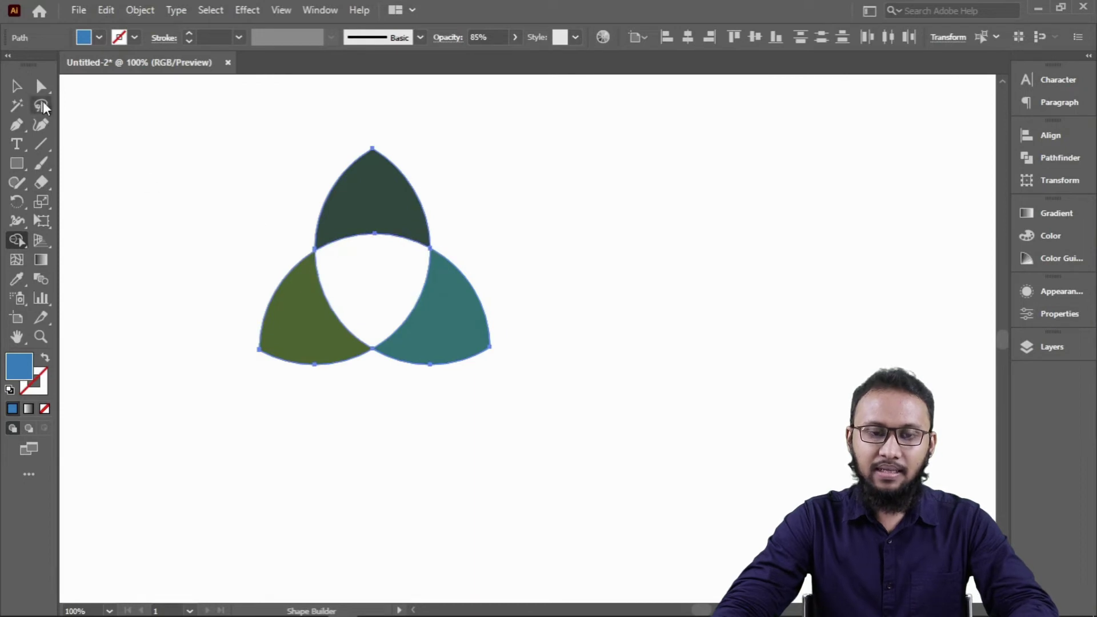
pyautogui.click(16, 86)
pyautogui.hotkey('ctrl', 'a')
pyautogui.click(209, 170)
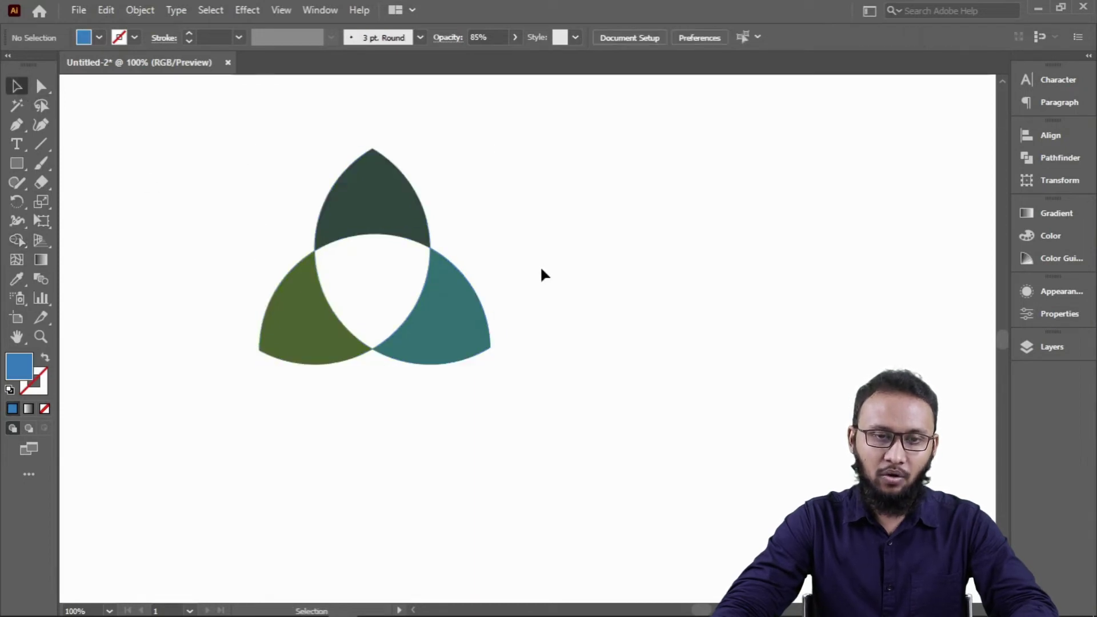
# - Open the Gradient panel from the Window menu and select the green square
pyautogui.moveTo(255, 202); pyautogui.dragTo(506, 402)
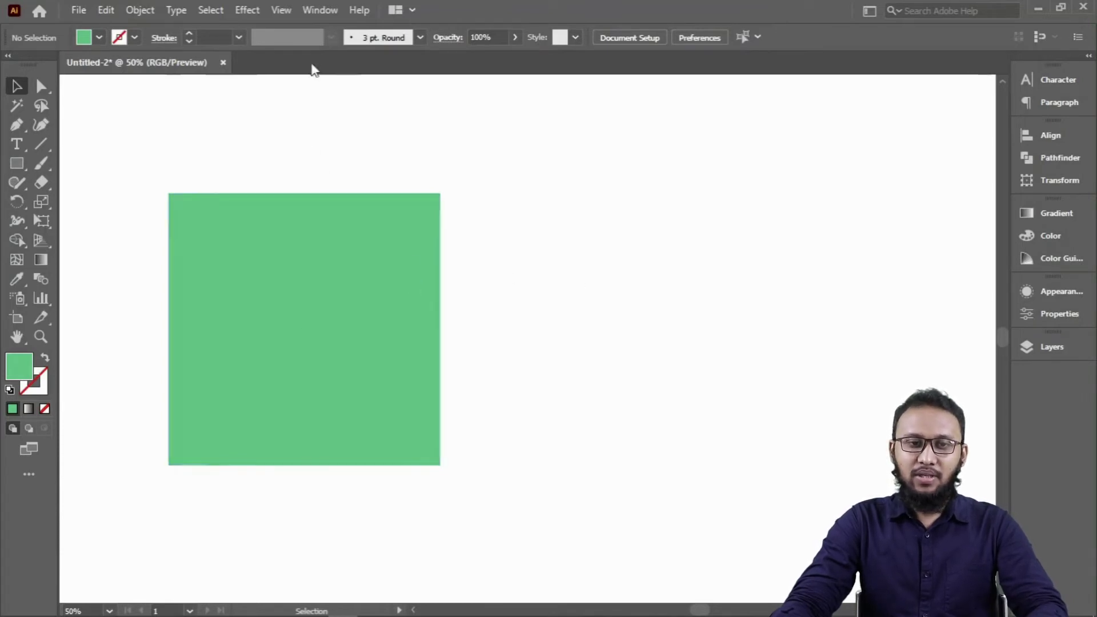
pyautogui.click(320, 11)
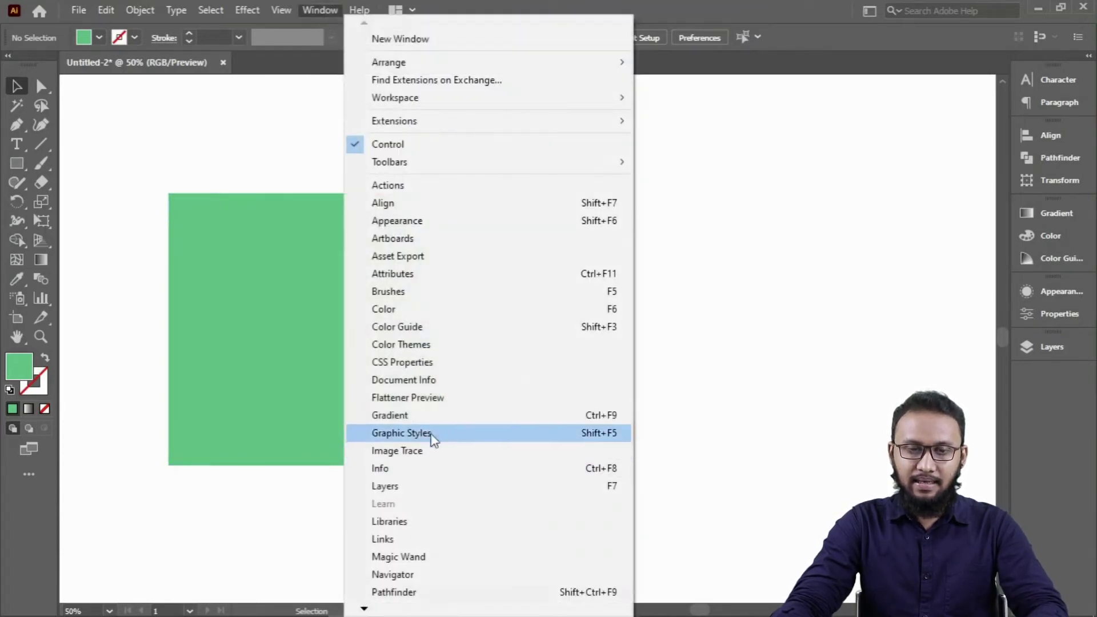
pyautogui.click(411, 419)
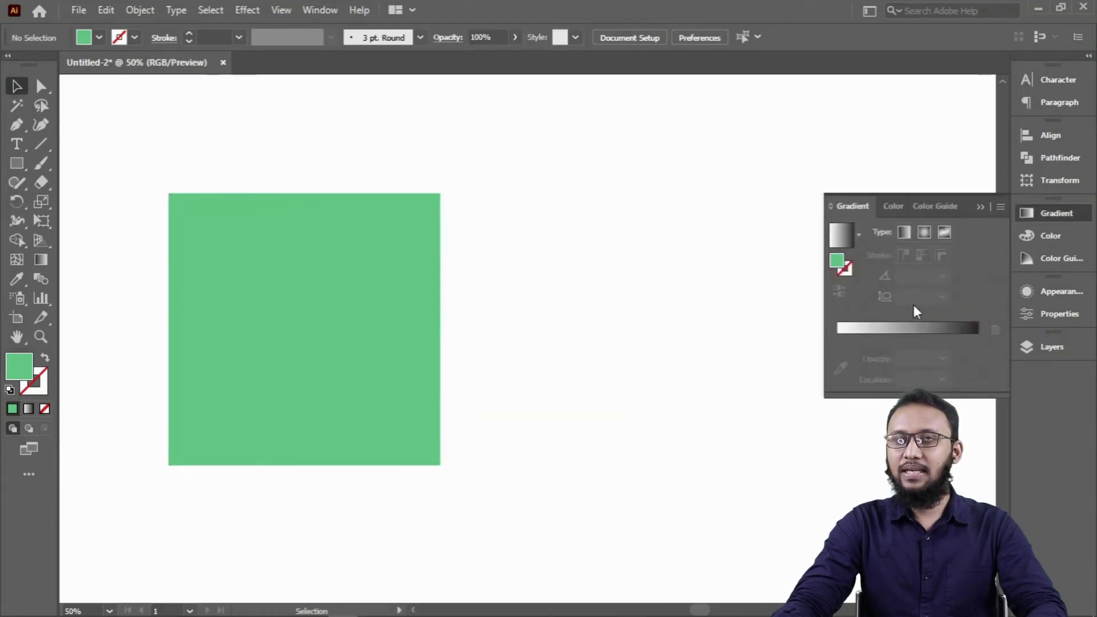
pyautogui.click(363, 330)
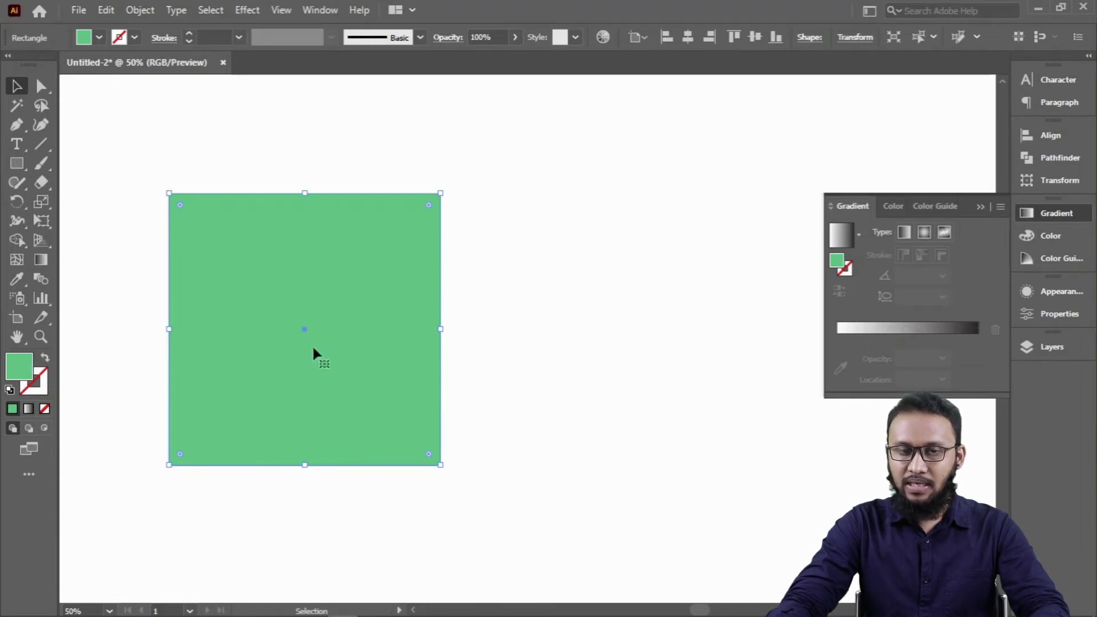
# - Give the square a gradient fill running from pink-magenta to dark blue swatches
pyautogui.click(909, 328)
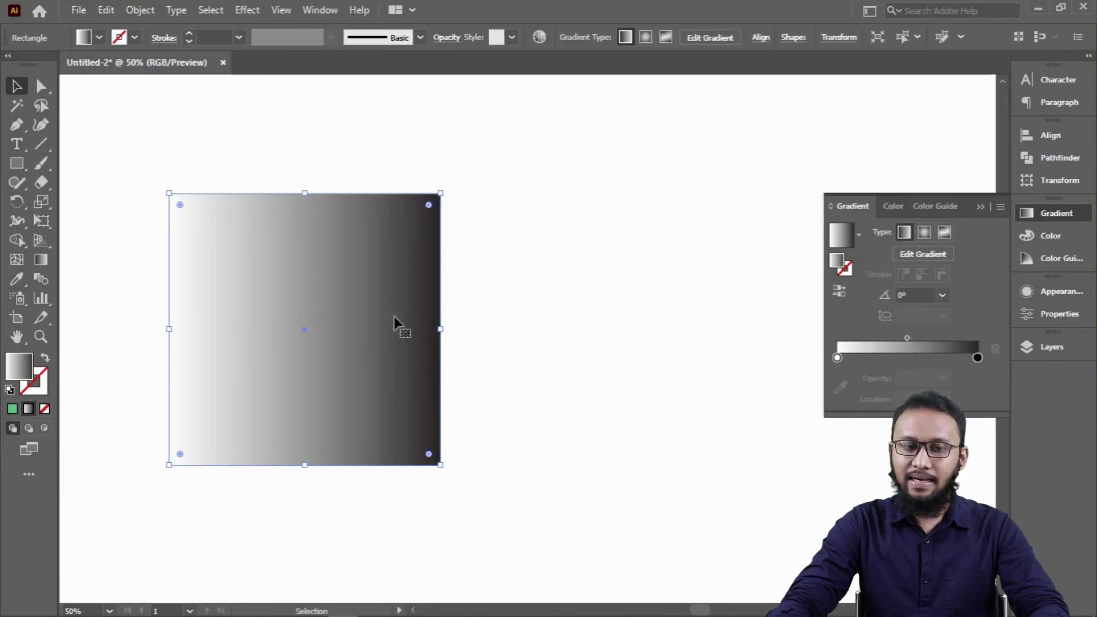
pyautogui.click(978, 357)
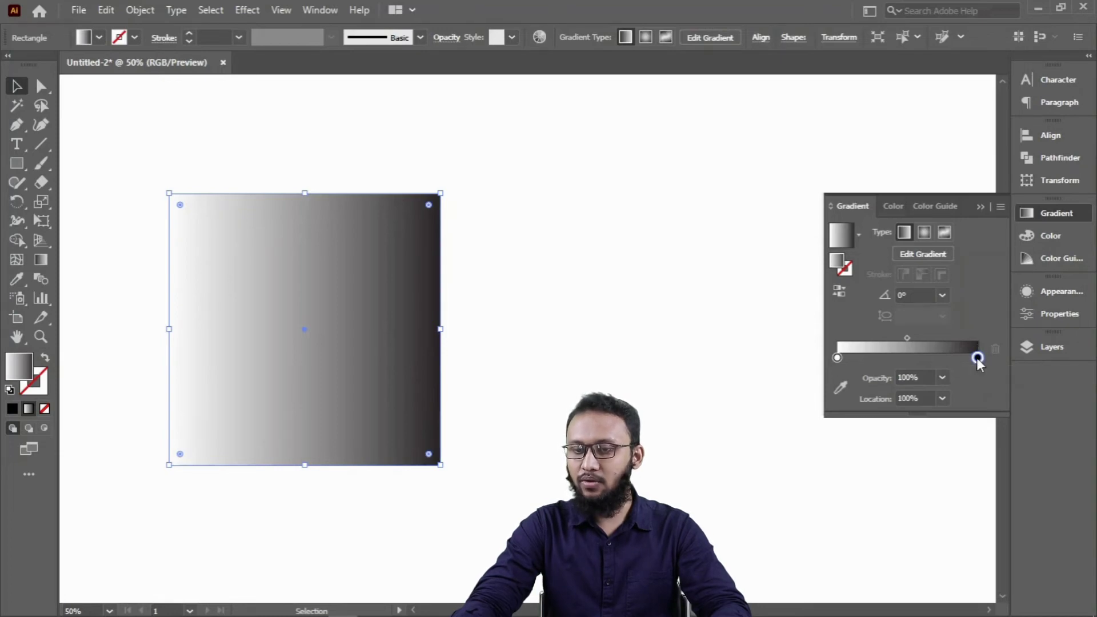
pyautogui.doubleClick(978, 358)
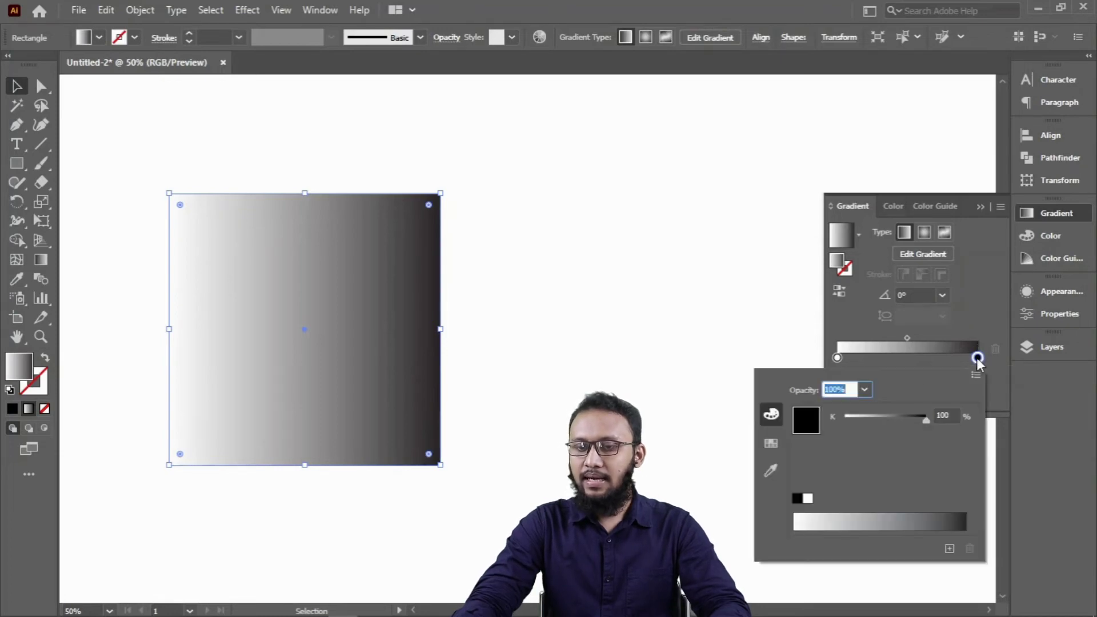
pyautogui.click(771, 445)
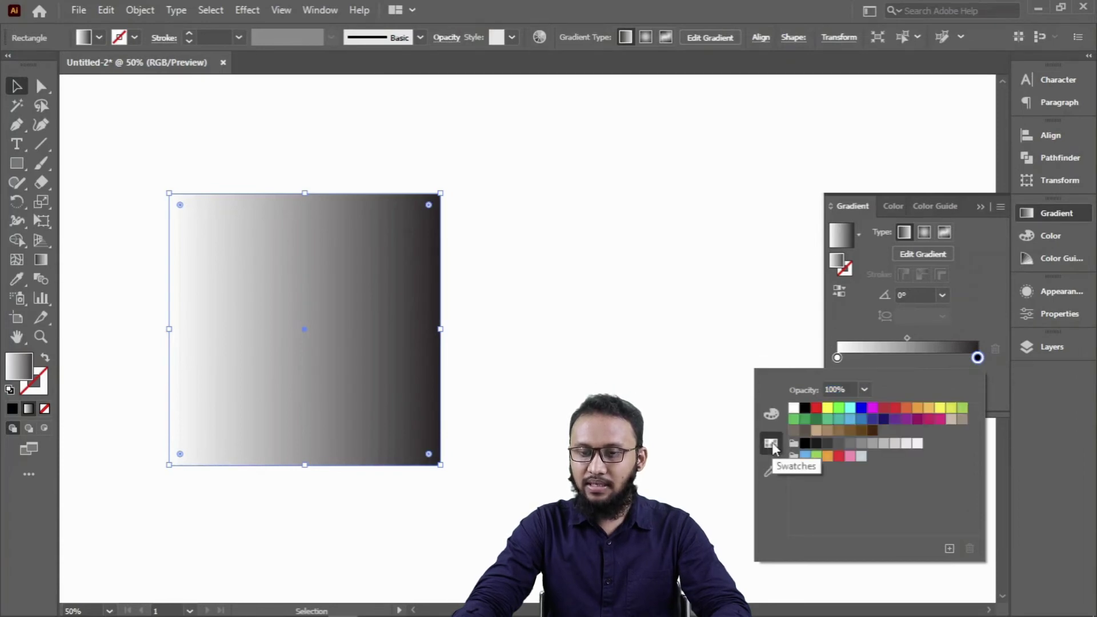
pyautogui.click(883, 421)
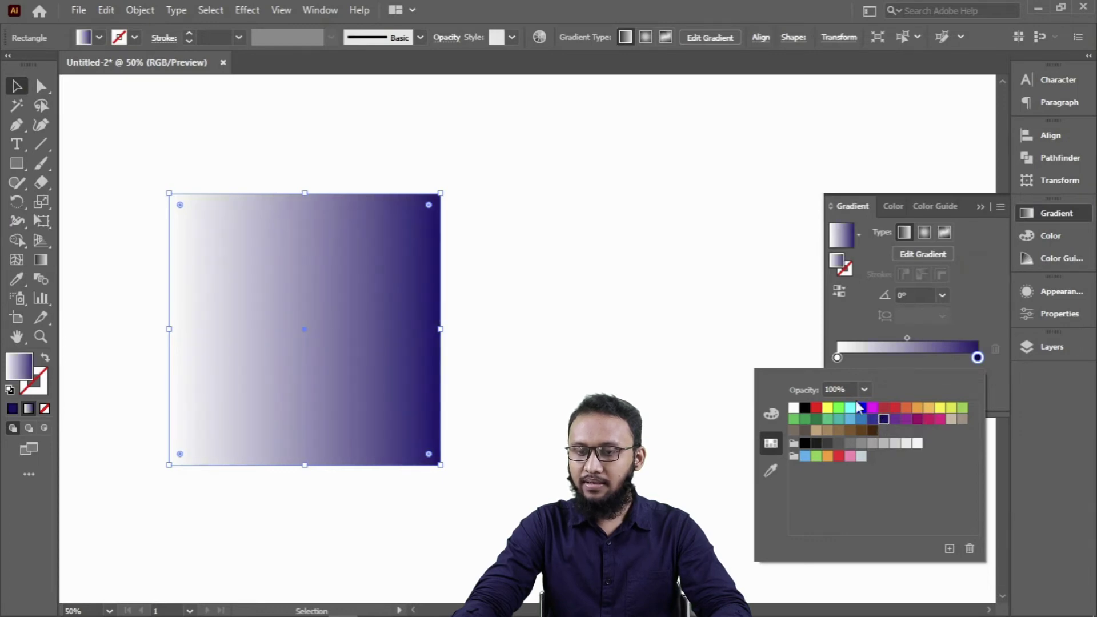
pyautogui.click(837, 358)
pyautogui.doubleClick(837, 357)
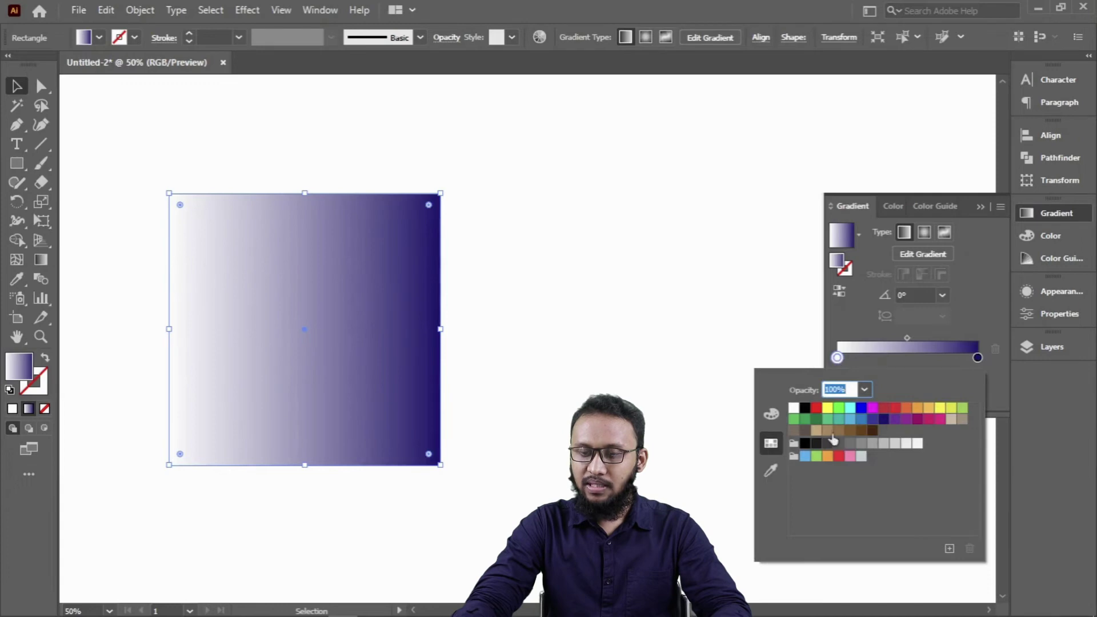
pyautogui.click(917, 420)
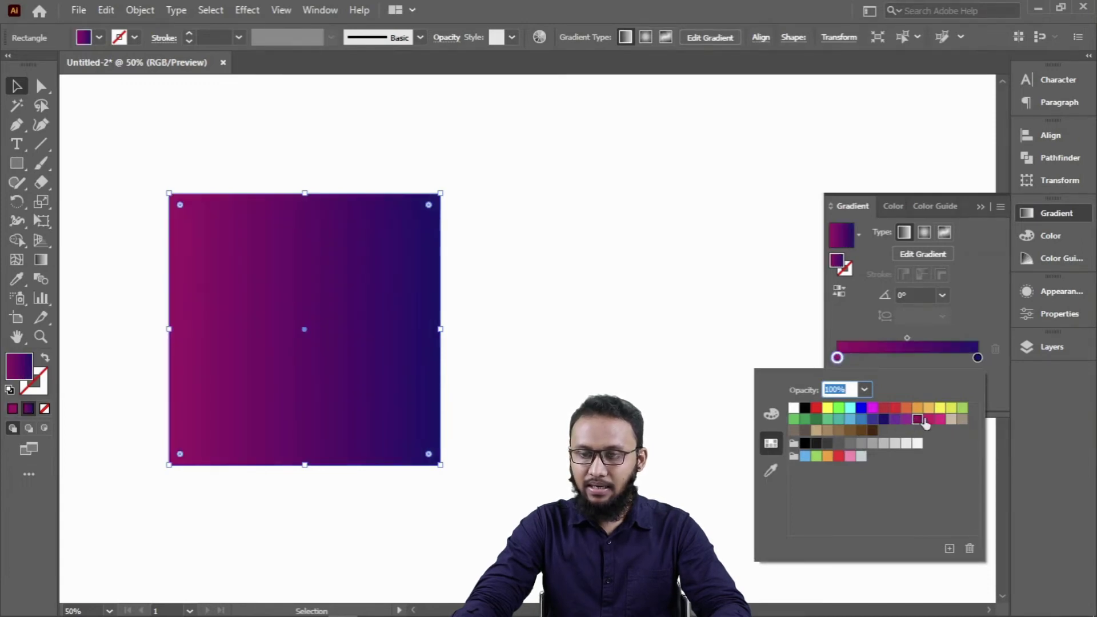
pyautogui.click(928, 421)
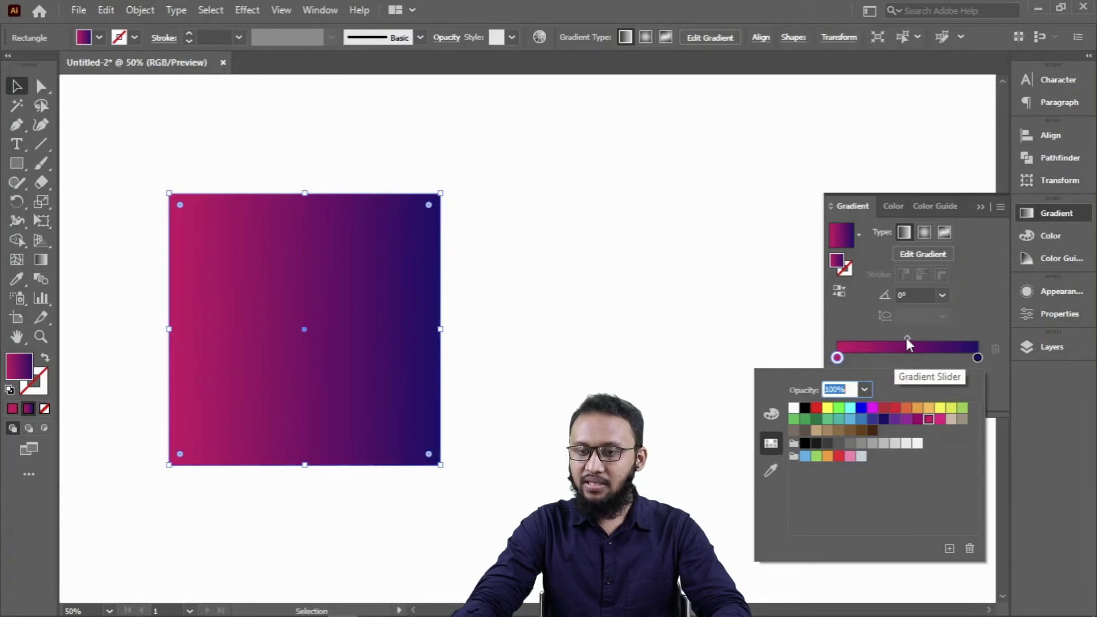
pyautogui.press('Escape')
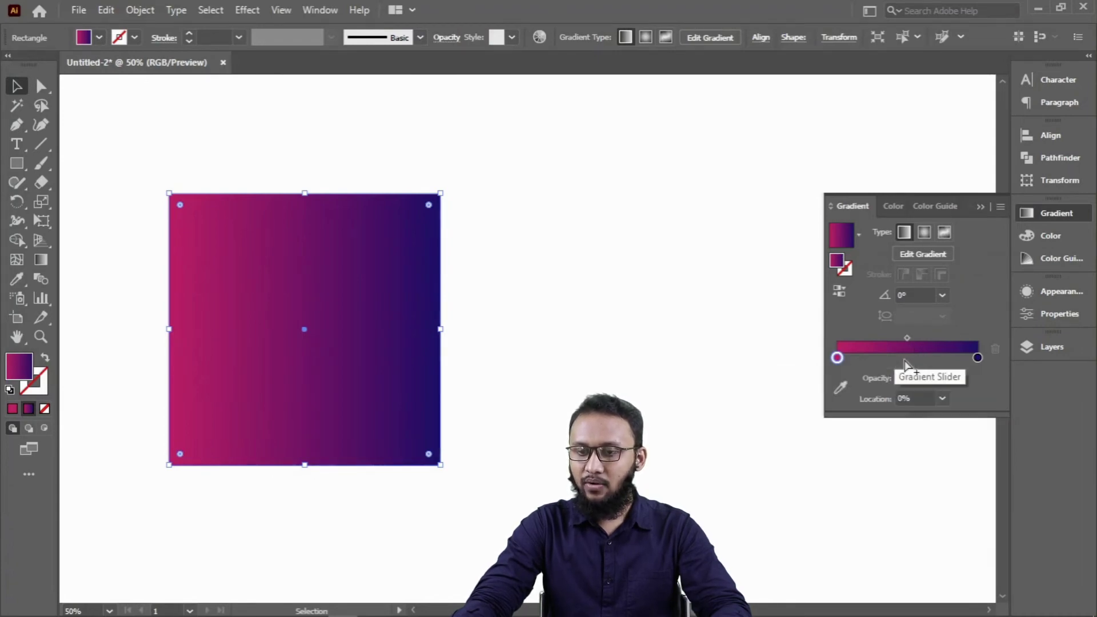
# - Add then remove a magenta middle stop, and switch the gradient type to Radial, then Freeform
pyautogui.click(908, 362)
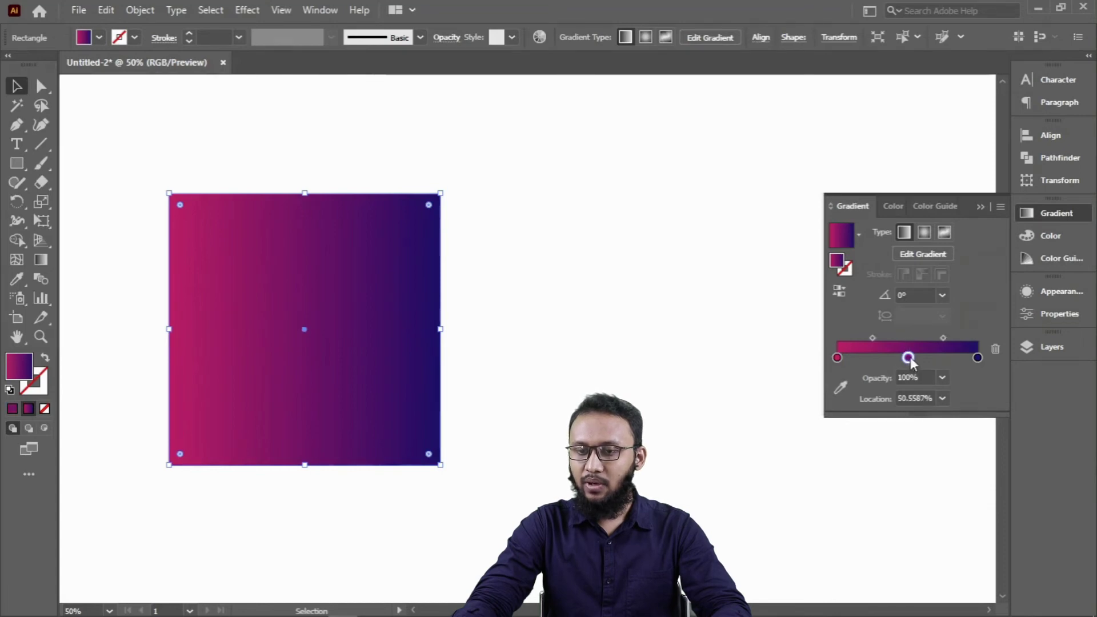
pyautogui.doubleClick(908, 359)
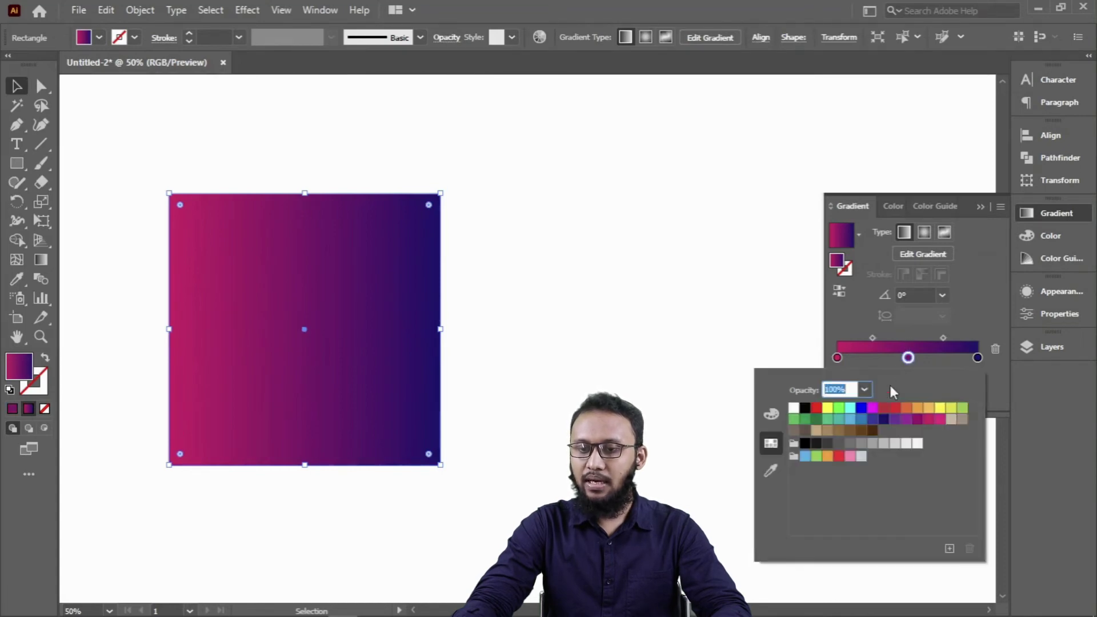
pyautogui.click(852, 409)
pyautogui.click(873, 408)
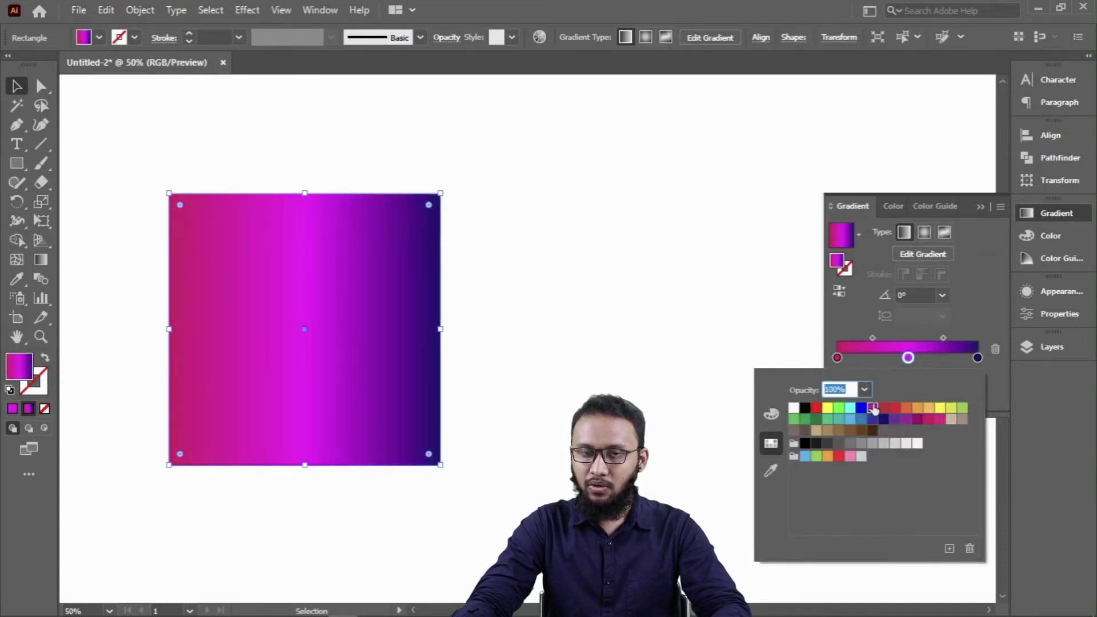
pyautogui.click(911, 355)
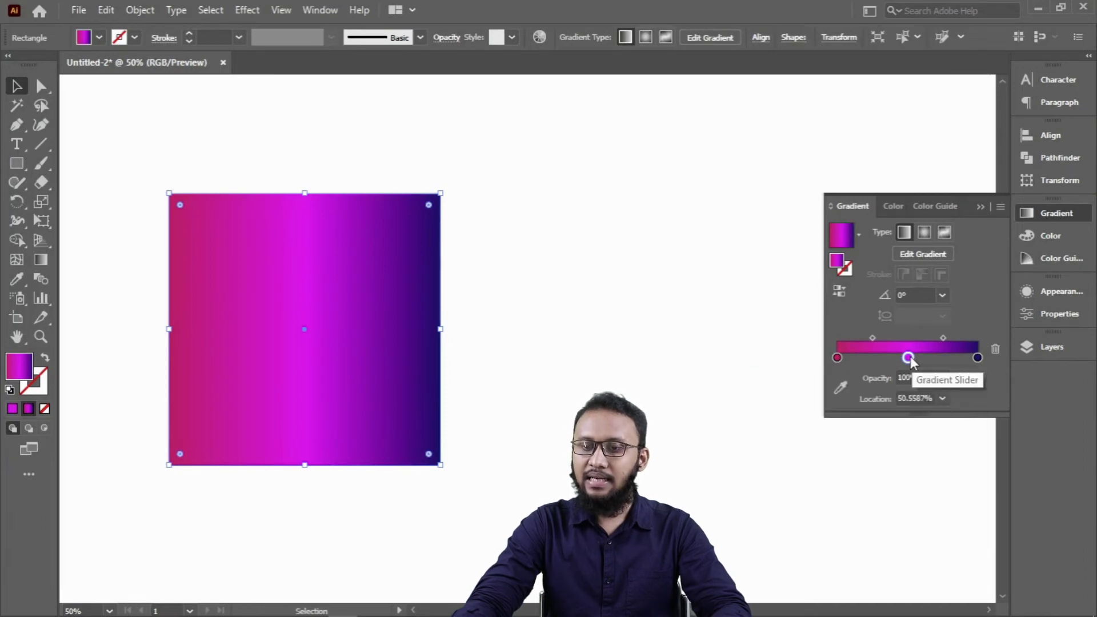
pyautogui.click(997, 350)
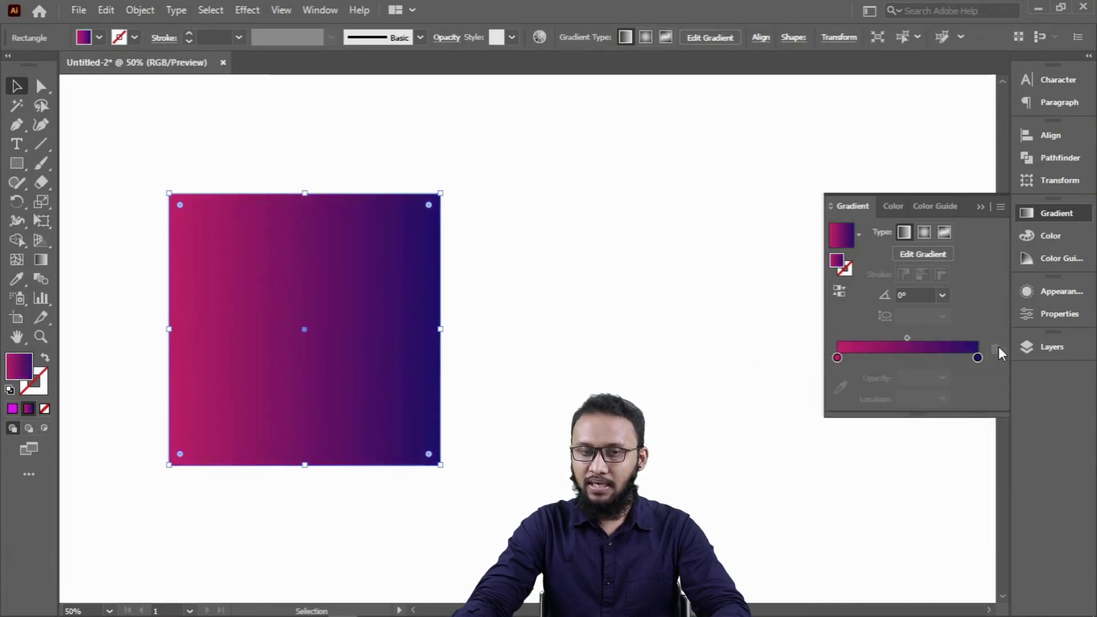
pyautogui.click(837, 358)
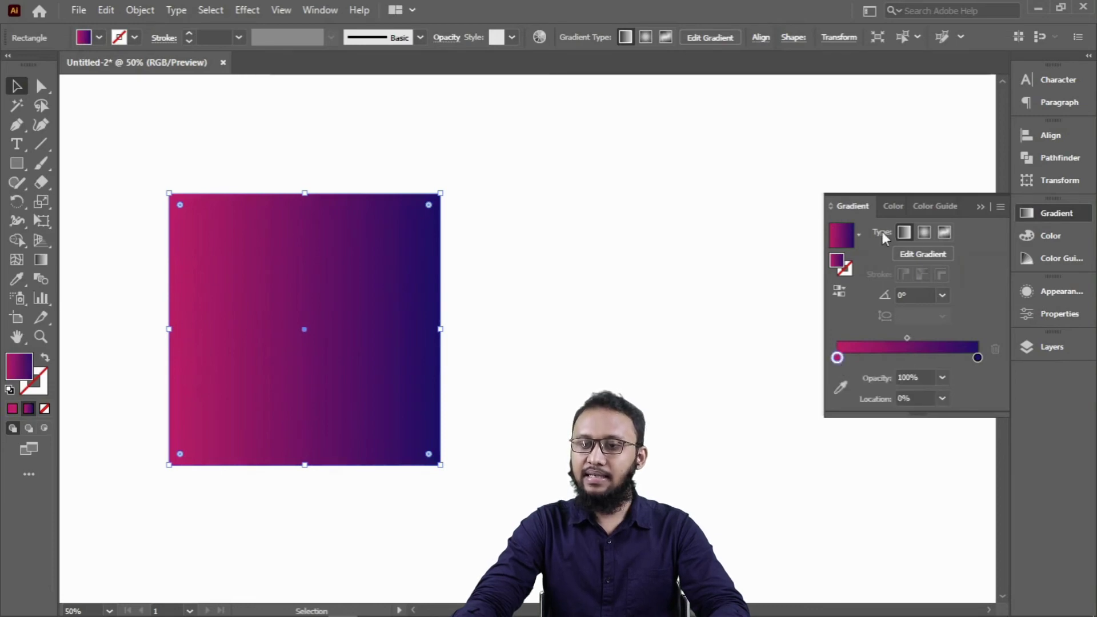
pyautogui.click(924, 233)
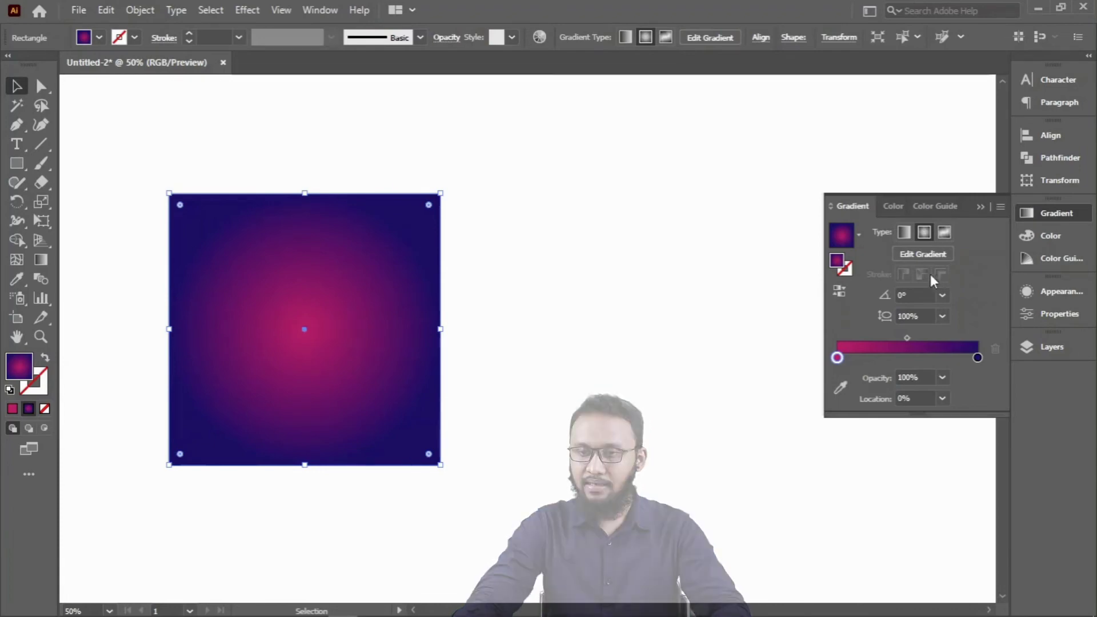
pyautogui.click(926, 255)
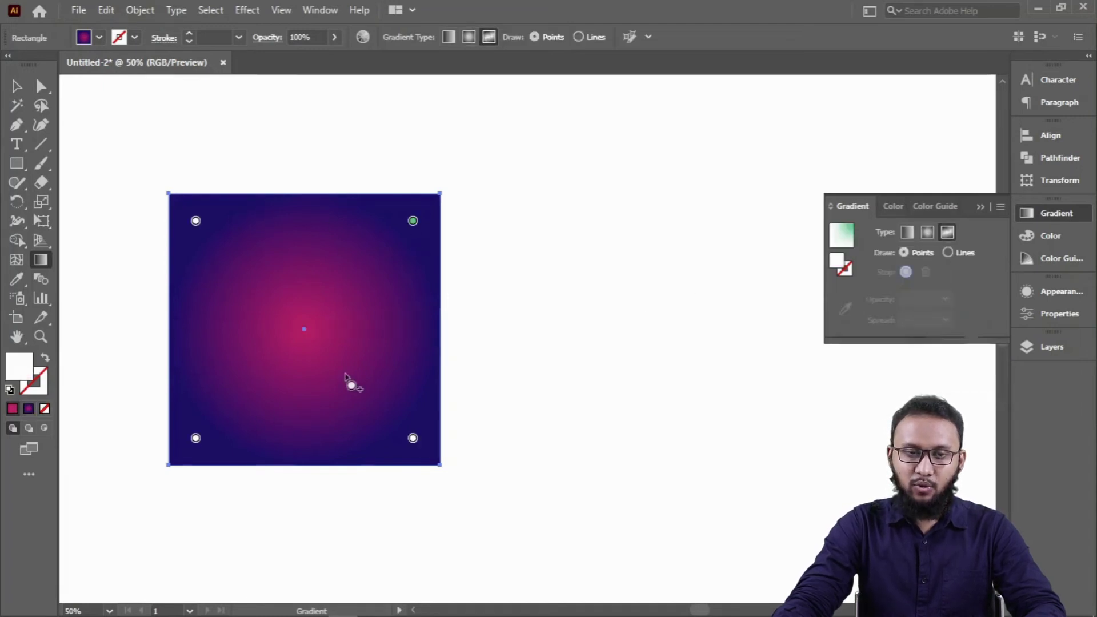
# - Colour the top-left freeform point dark green and the top-right point magenta
pyautogui.click(195, 222)
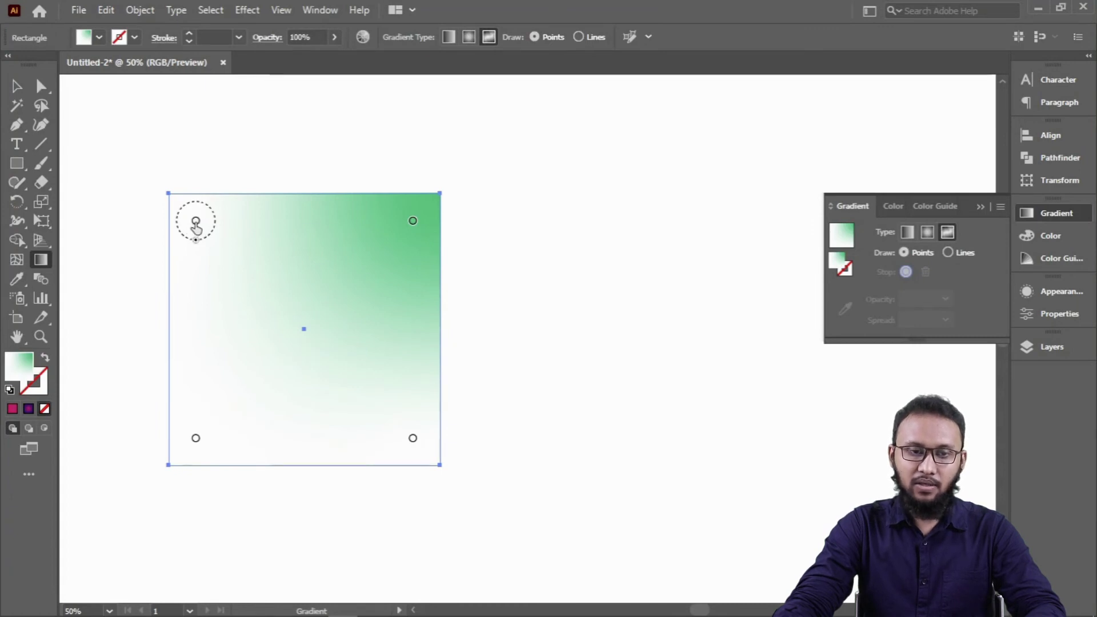
pyautogui.click(196, 223)
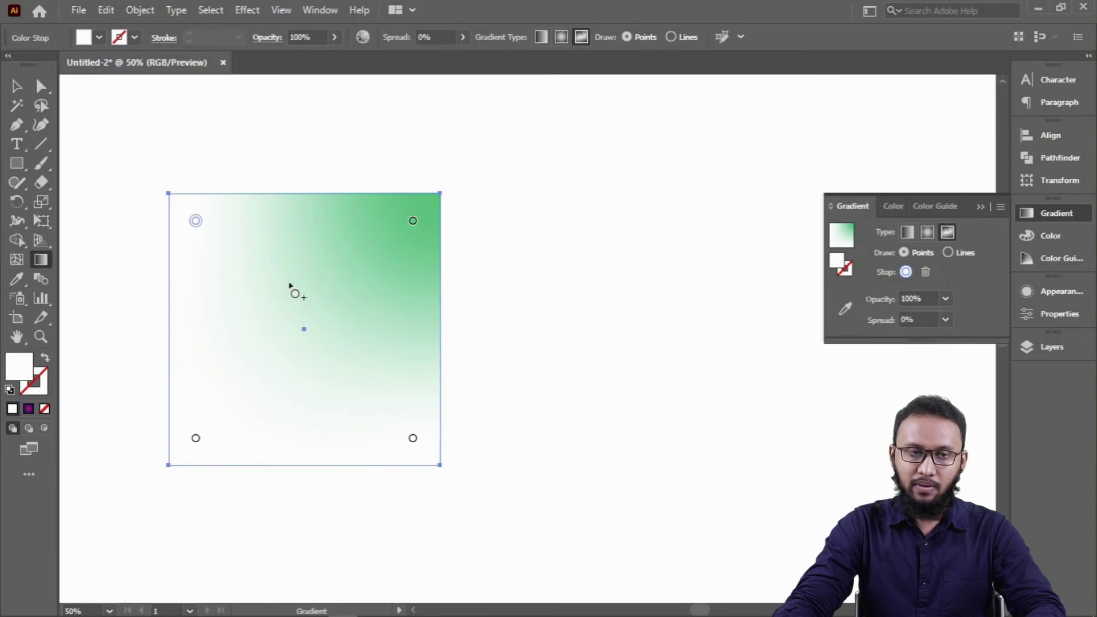
pyautogui.doubleClick(196, 222)
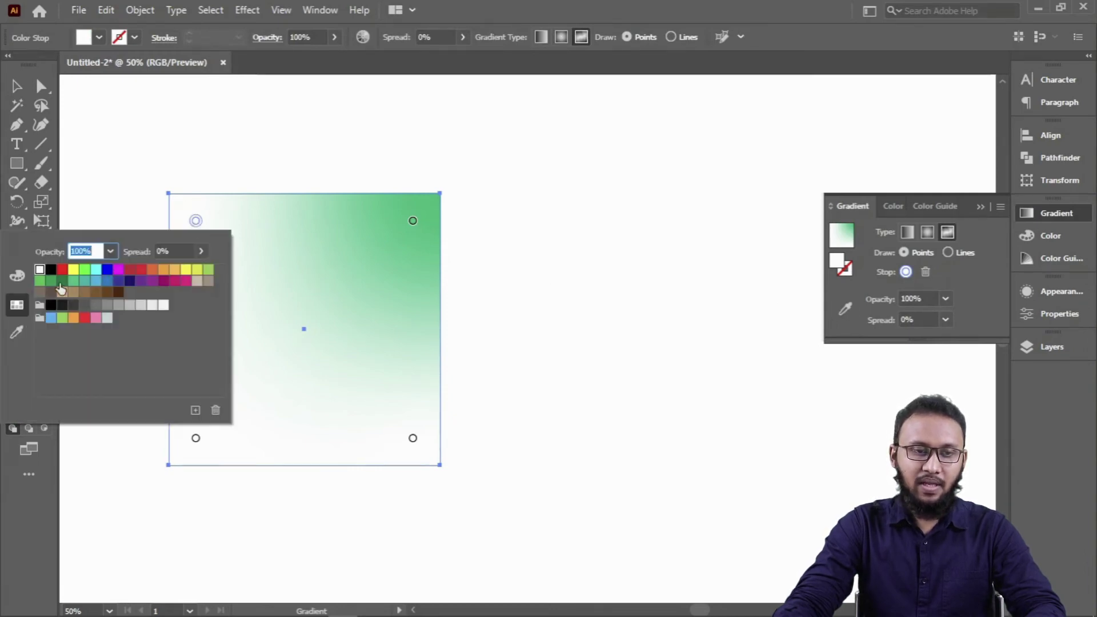
pyautogui.click(63, 281)
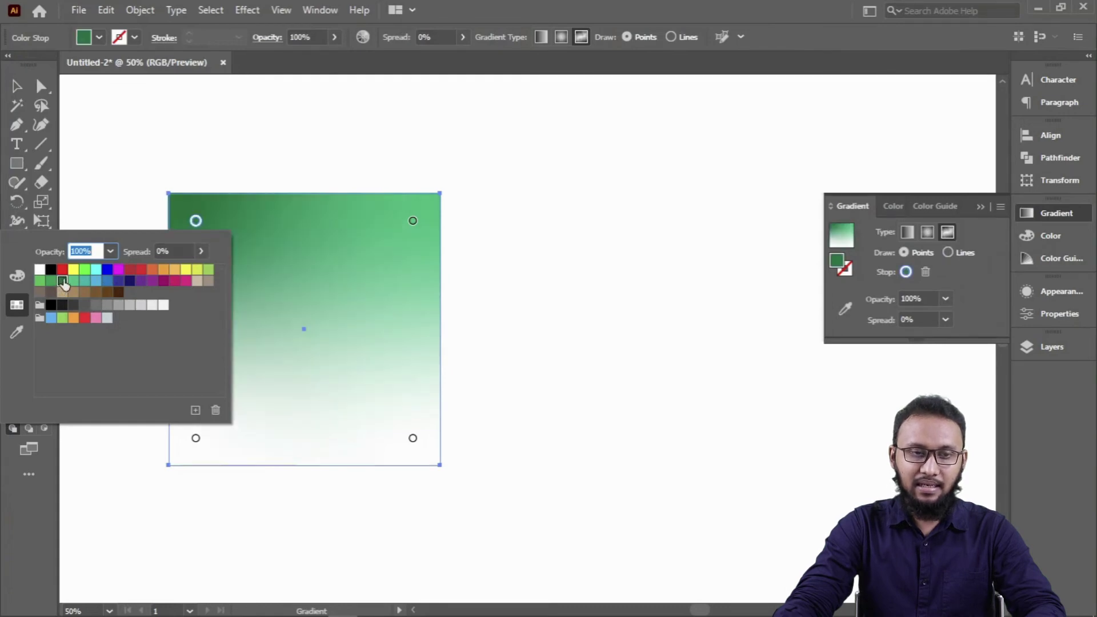
pyautogui.click(412, 222)
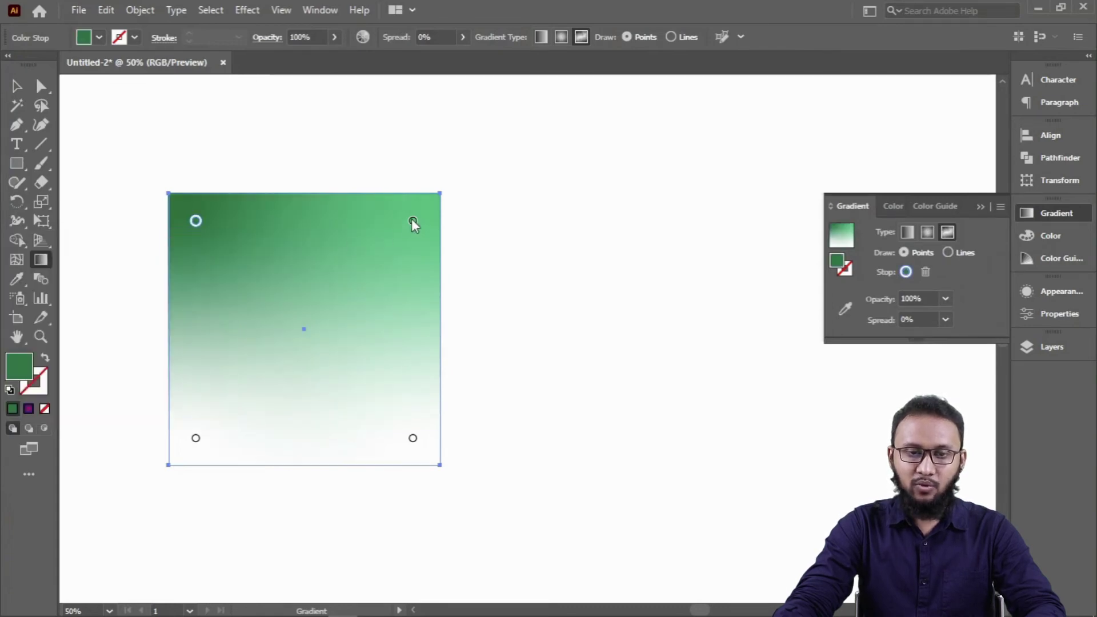
pyautogui.click(413, 222)
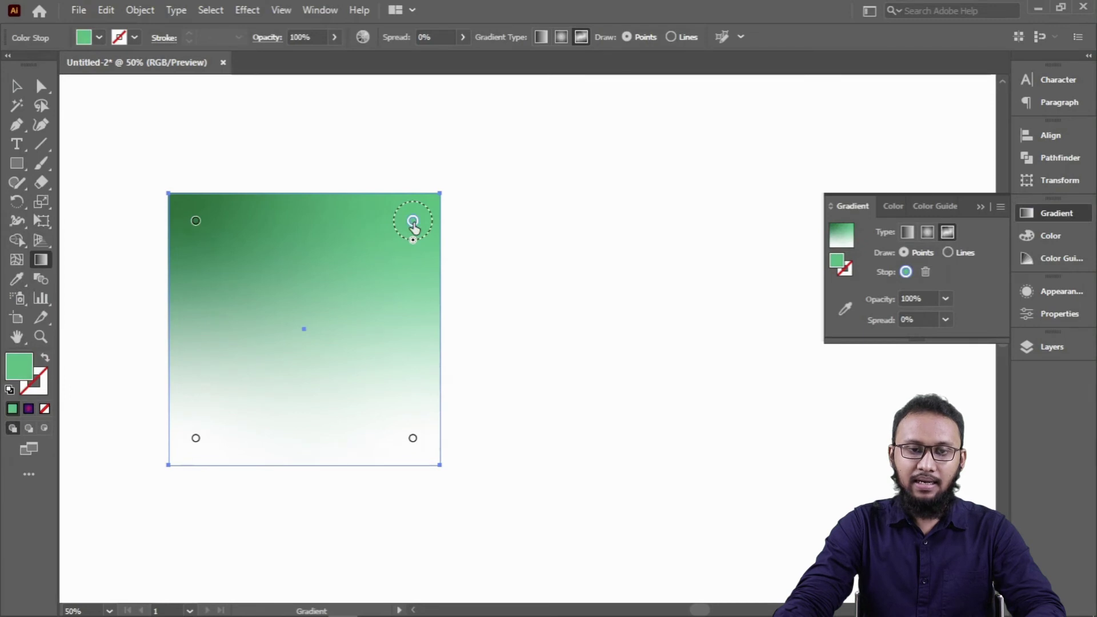
pyautogui.doubleClick(413, 223)
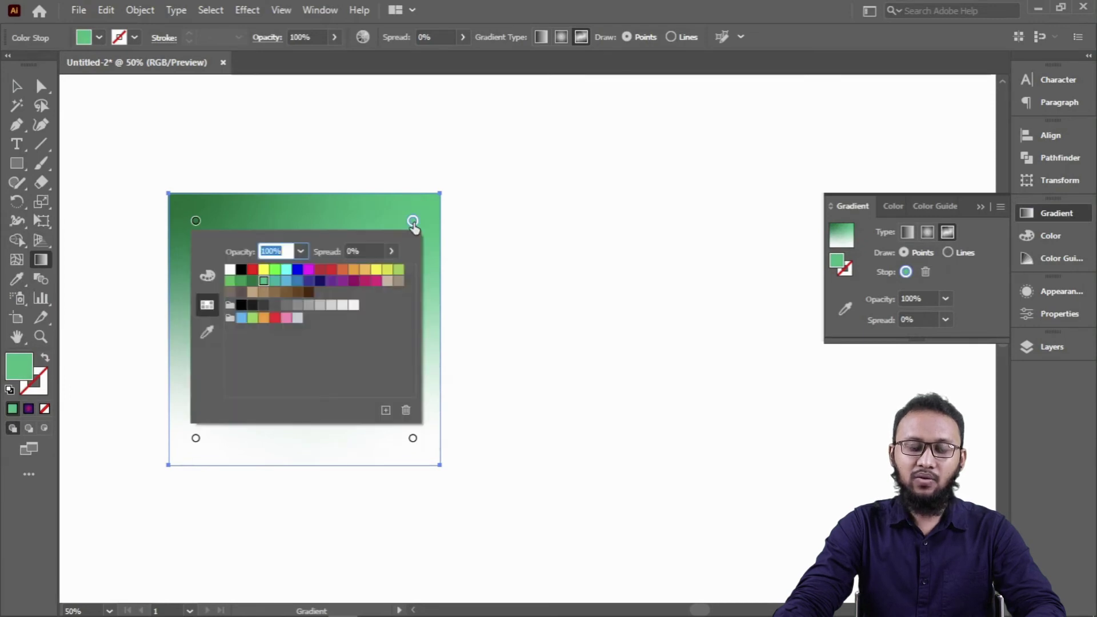
pyautogui.click(307, 272)
pyautogui.click(413, 221)
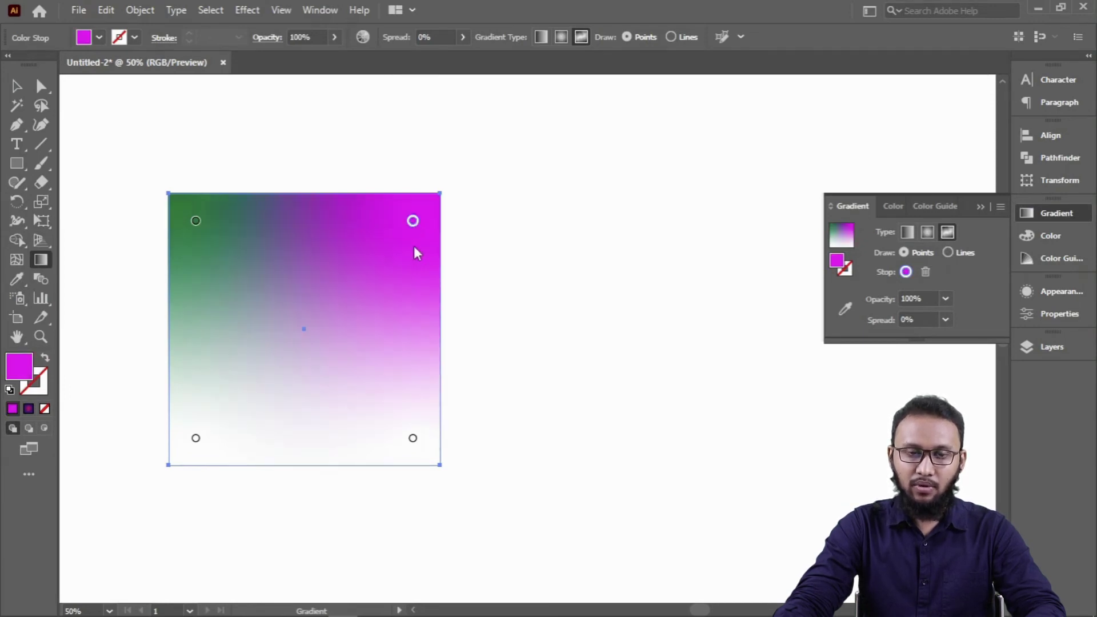
# - Colour the bottom-right freeform point red and the bottom-left point yellow
pyautogui.doubleClick(412, 439)
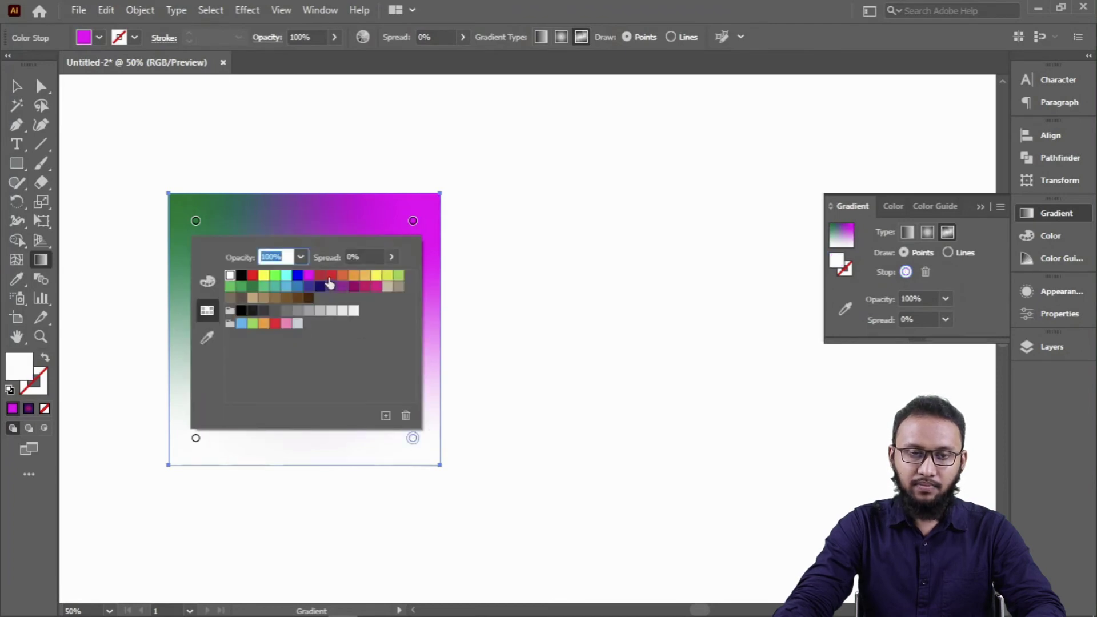
pyautogui.click(332, 275)
pyautogui.click(195, 440)
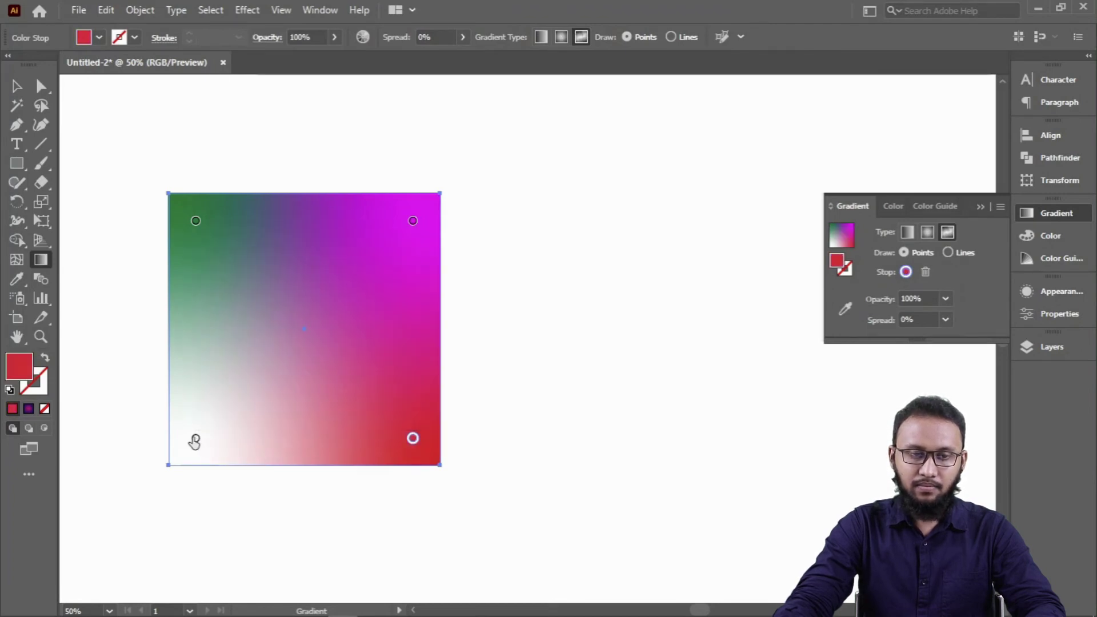
pyautogui.doubleClick(195, 440)
pyautogui.click(196, 442)
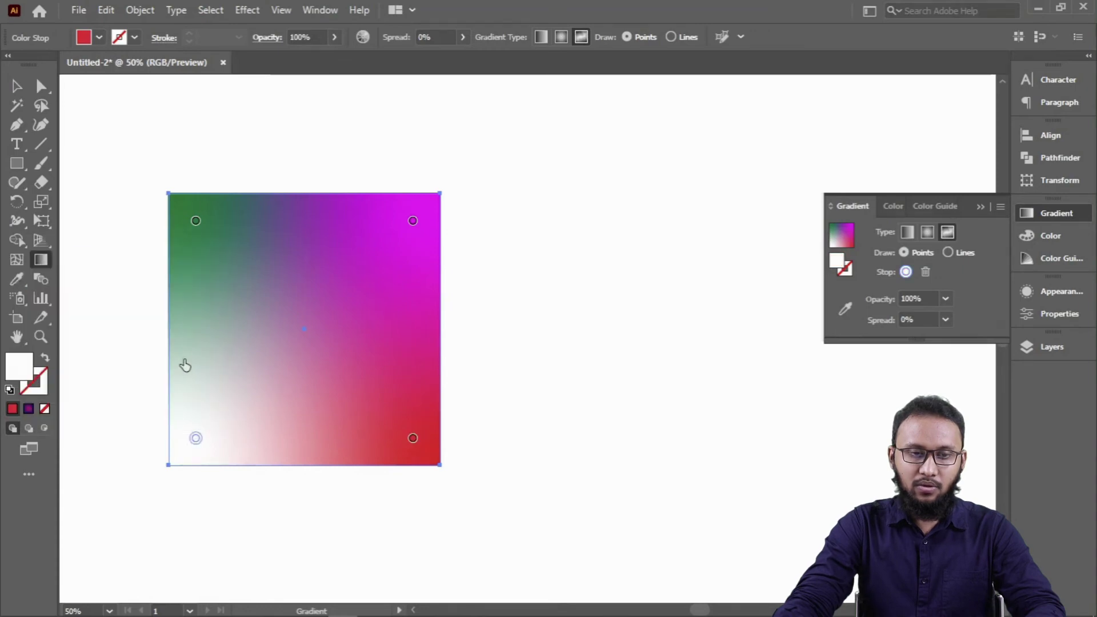
pyautogui.click(195, 441)
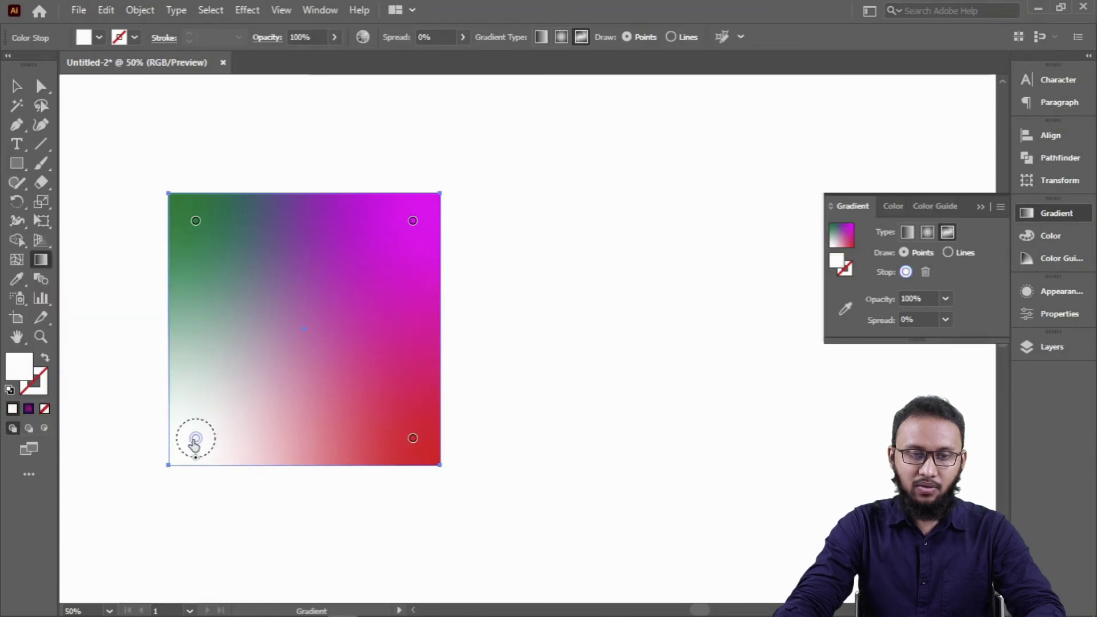
pyautogui.doubleClick(196, 440)
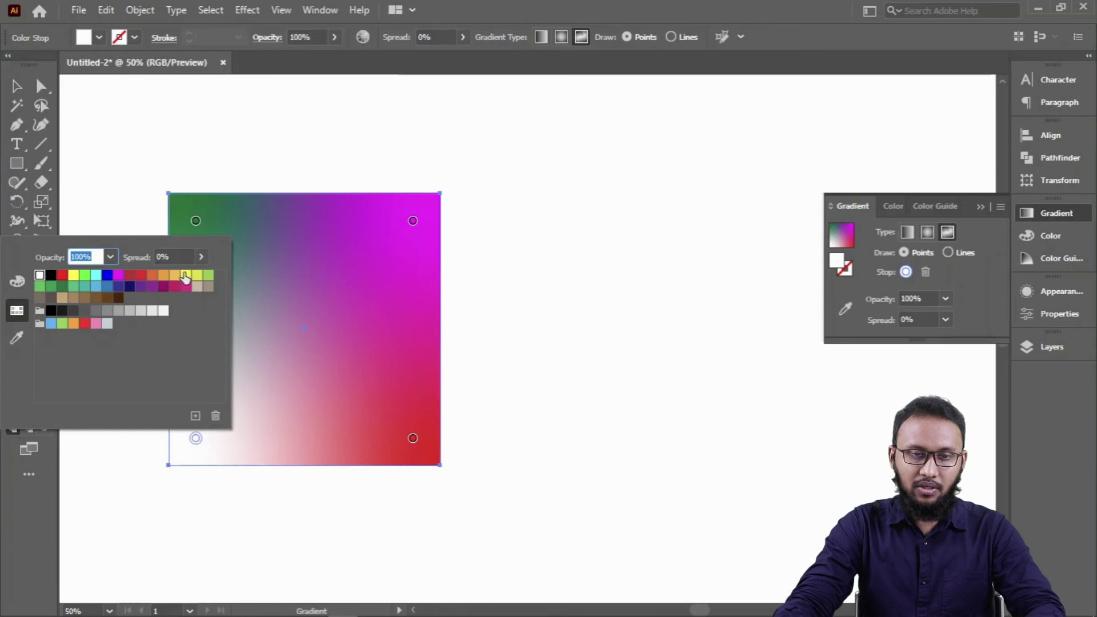
pyautogui.click(185, 277)
pyautogui.click(16, 86)
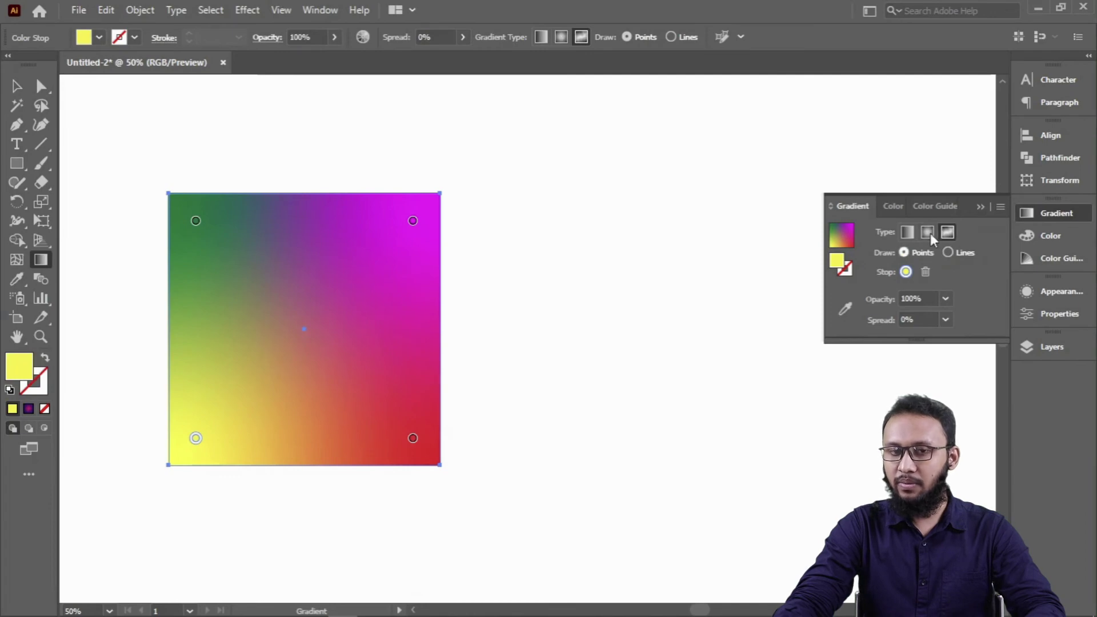
# - Make the square's gradient Linear and drag it diagonally from top-right to bottom-left
pyautogui.click(907, 232)
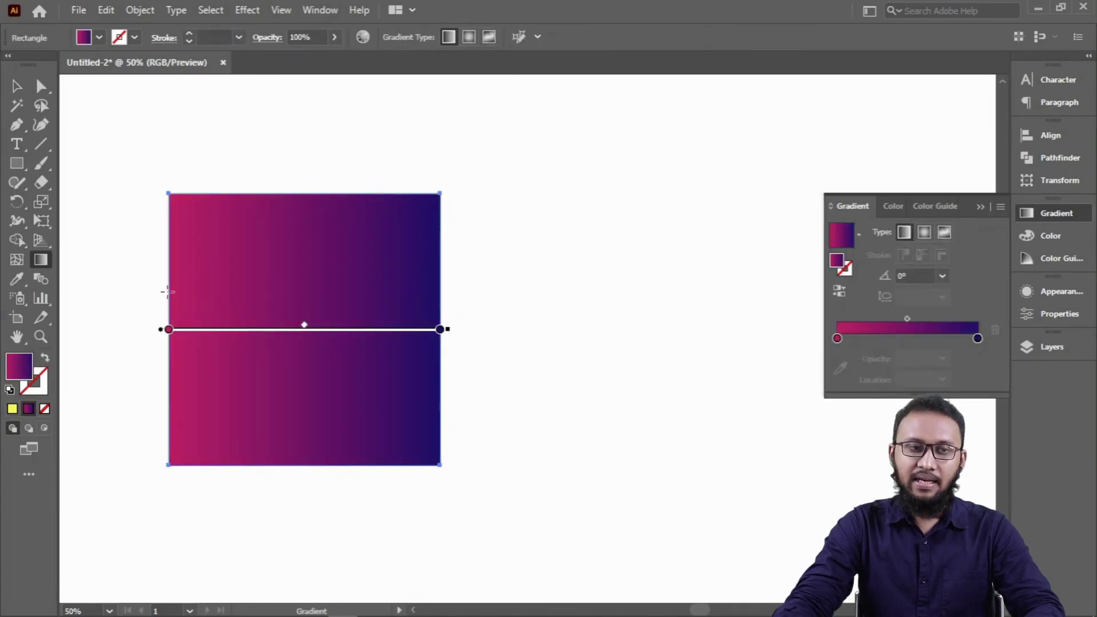
pyautogui.click(38, 262)
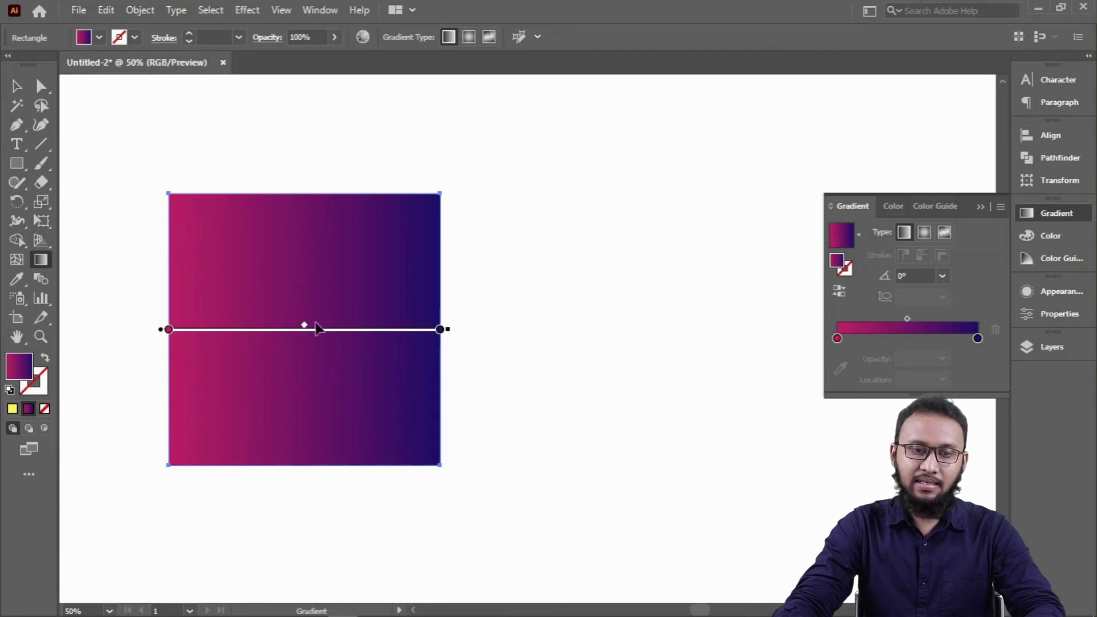
pyautogui.moveTo(165, 195); pyautogui.dragTo(437, 459)
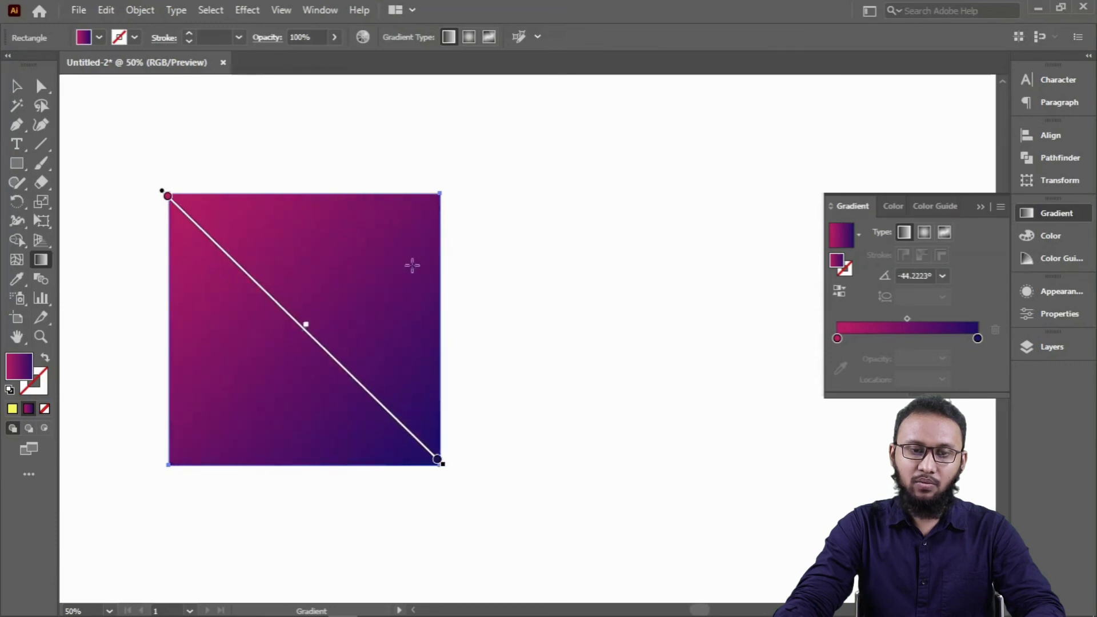
pyautogui.moveTo(441, 194); pyautogui.dragTo(167, 468)
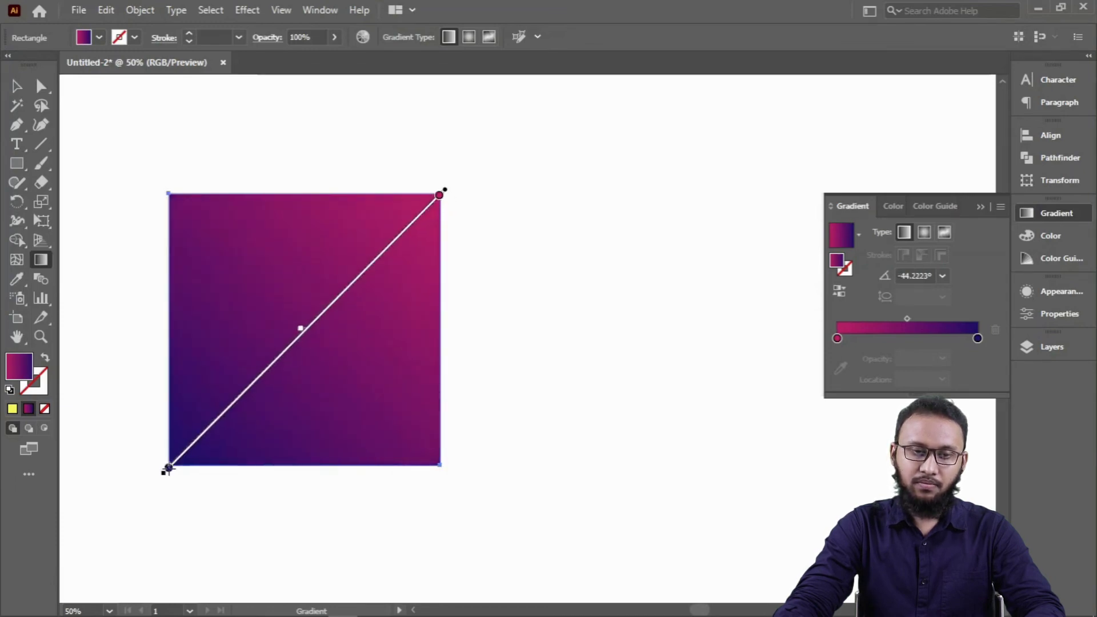
pyautogui.click(16, 86)
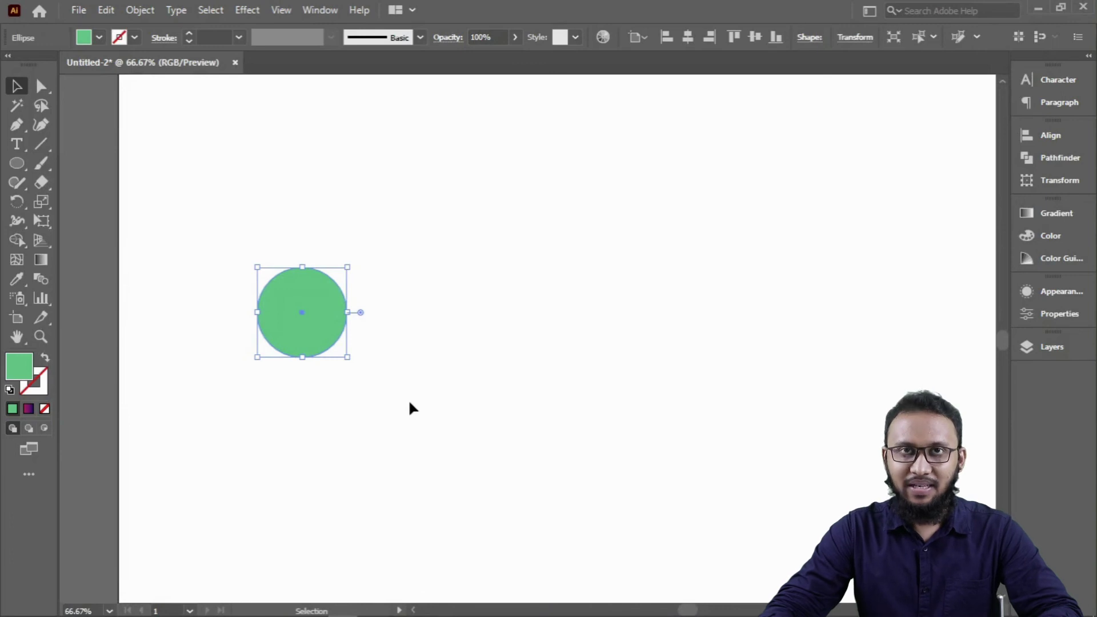
# - Alt-drag a copy of the green circle to the right, fill it yellow, and select both
pyautogui.scroll(-1, 307, 344)
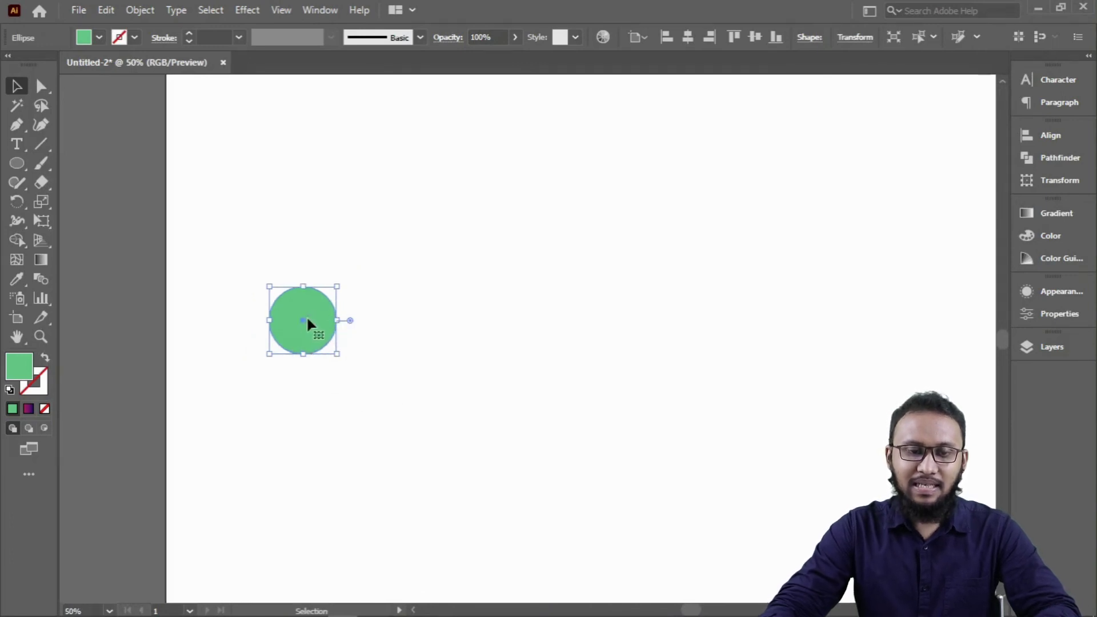
pyautogui.scroll(1, 356, 316)
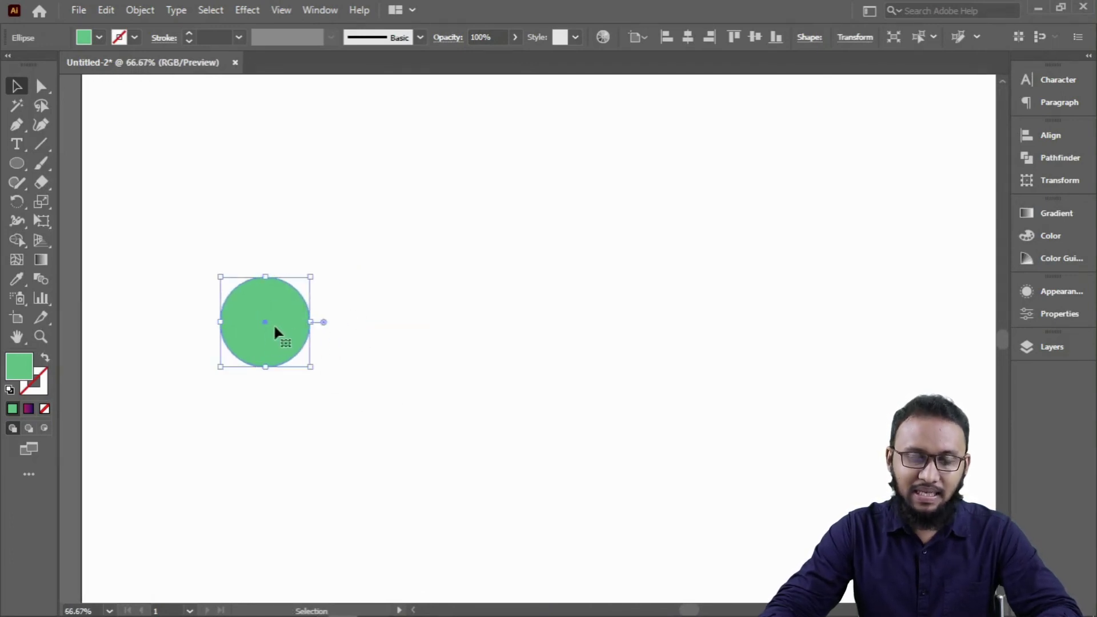
pyautogui.scroll(-2, 263, 322)
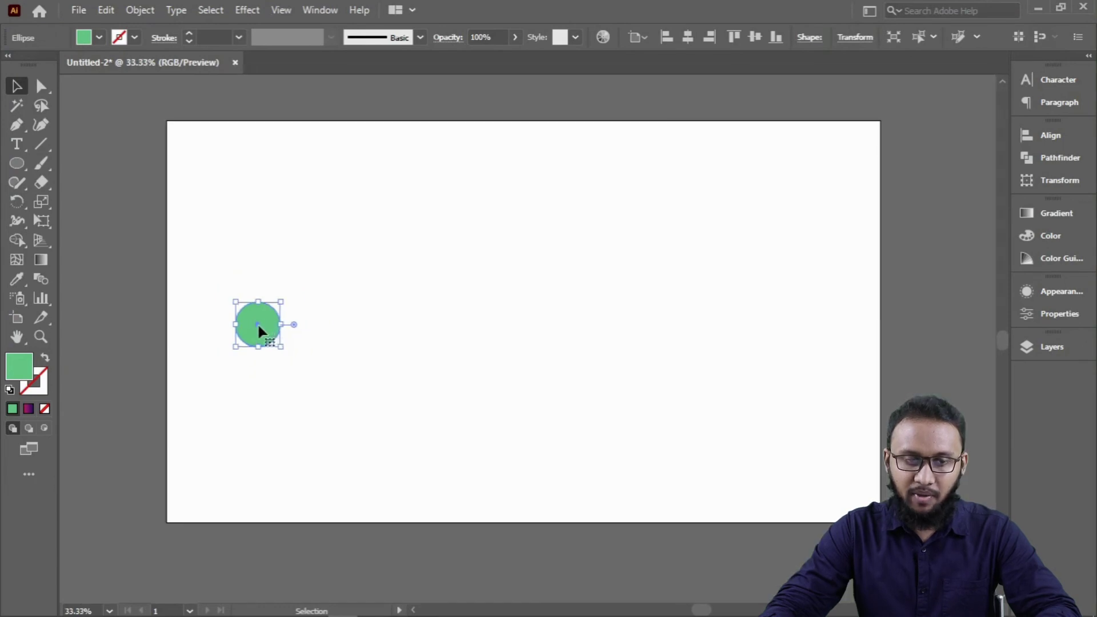
pyautogui.moveTo(258, 322); pyautogui.dragTo(804, 317)
pyautogui.click(702, 273)
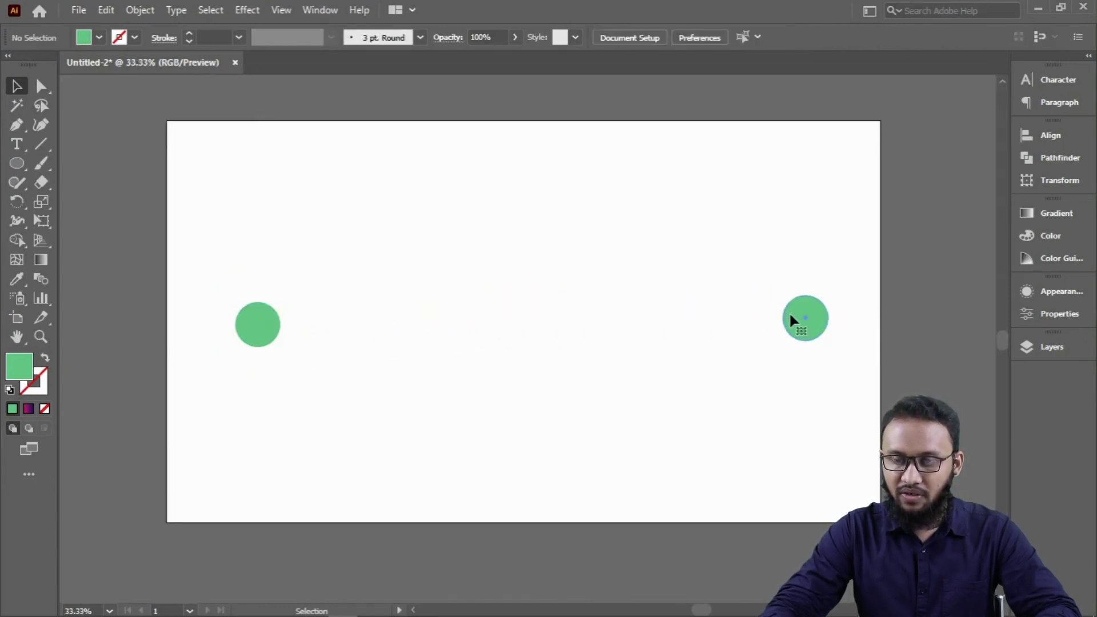
pyautogui.click(790, 317)
pyautogui.click(99, 39)
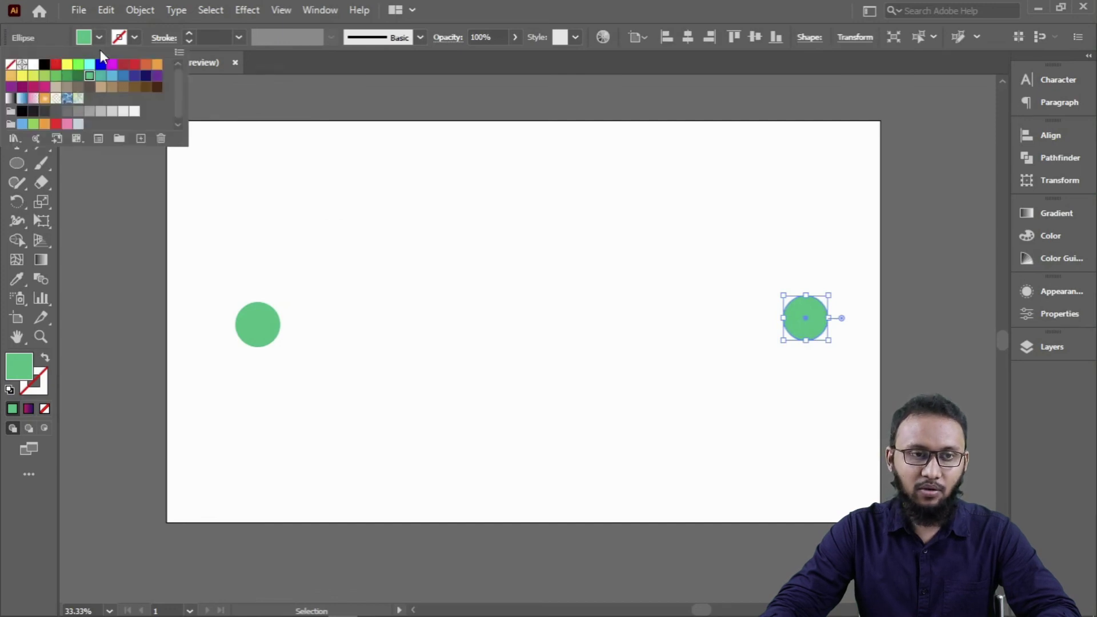
pyautogui.click(68, 65)
pyautogui.click(565, 257)
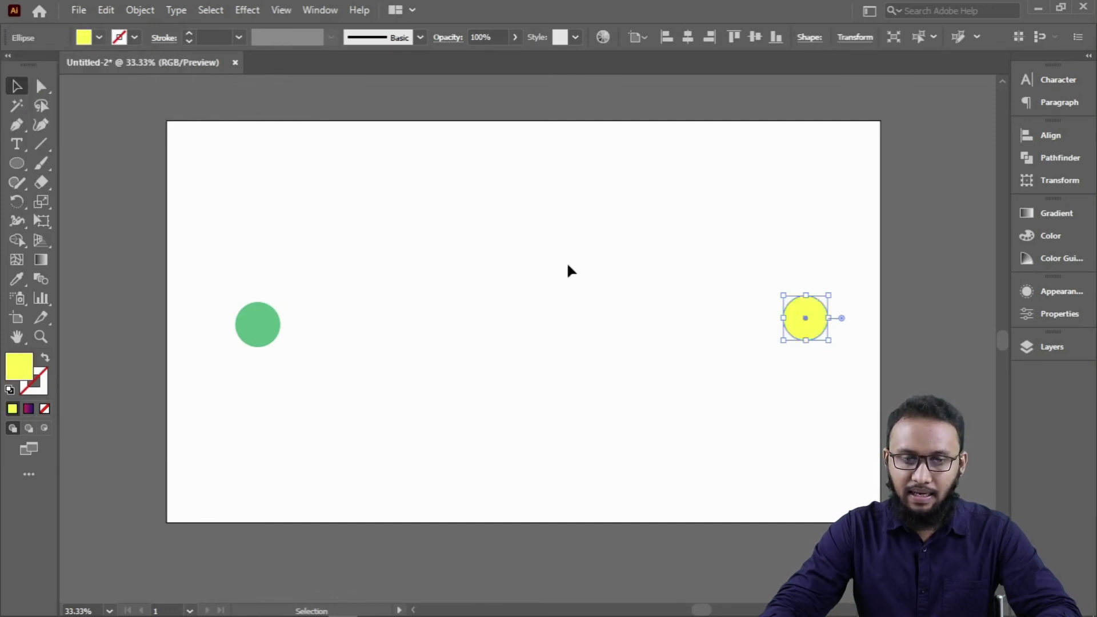
pyautogui.keyDown('shift'); pyautogui.click(266, 326); pyautogui.keyUp('shift')
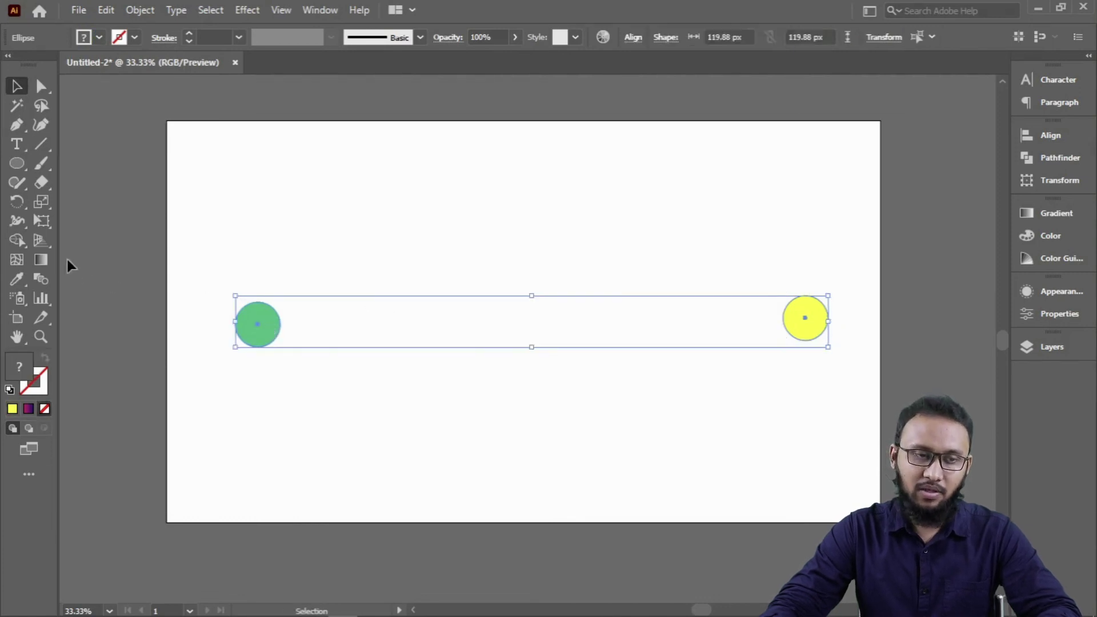
# - Set Blend Options to Specified Steps 50 and blend the green and yellow circles
pyautogui.click(42, 279)
pyautogui.doubleClick(41, 279)
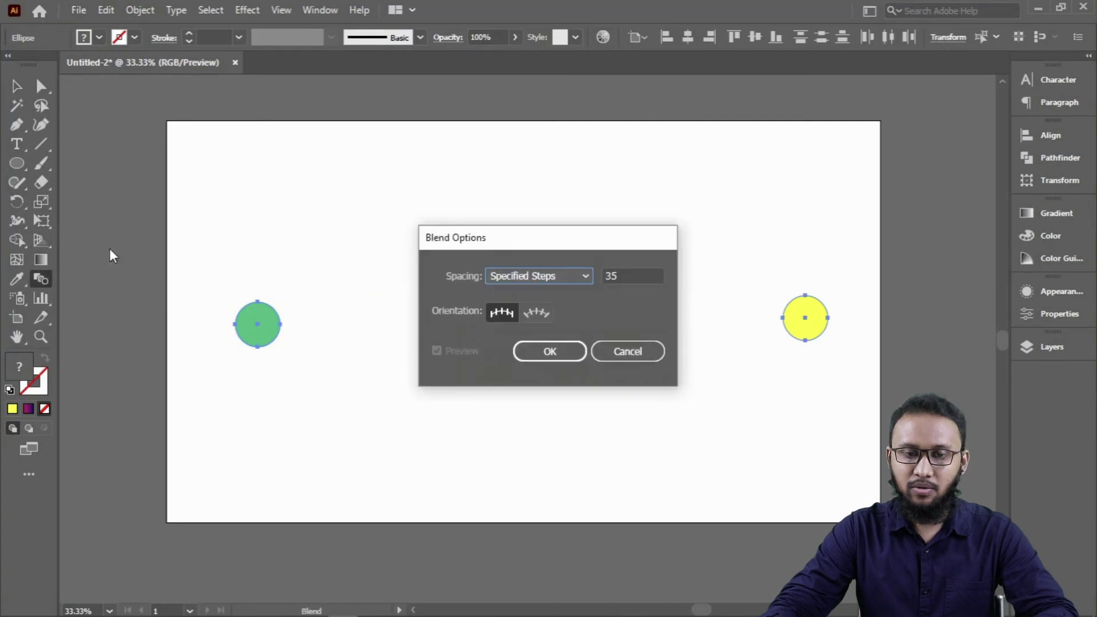
pyautogui.click(538, 277)
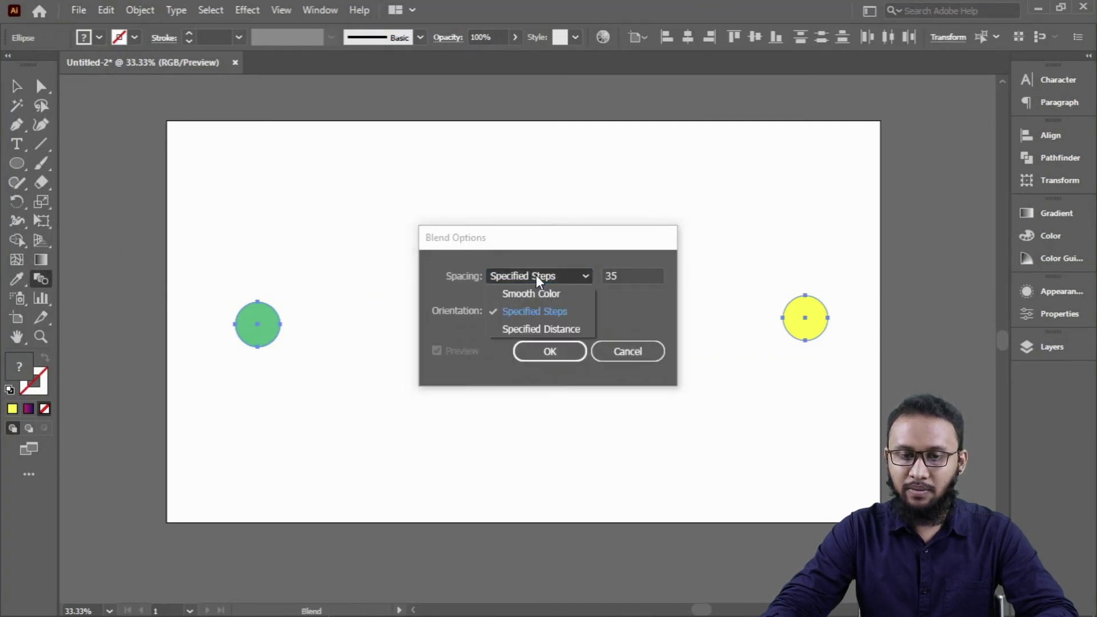
pyautogui.click(543, 313)
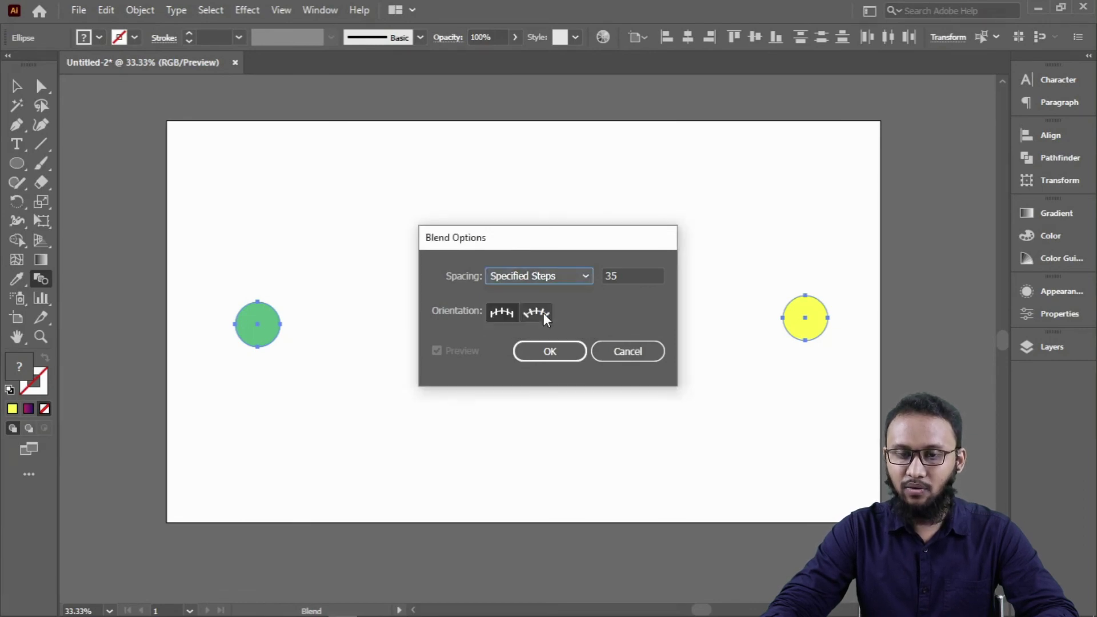
pyautogui.doubleClick(614, 275)
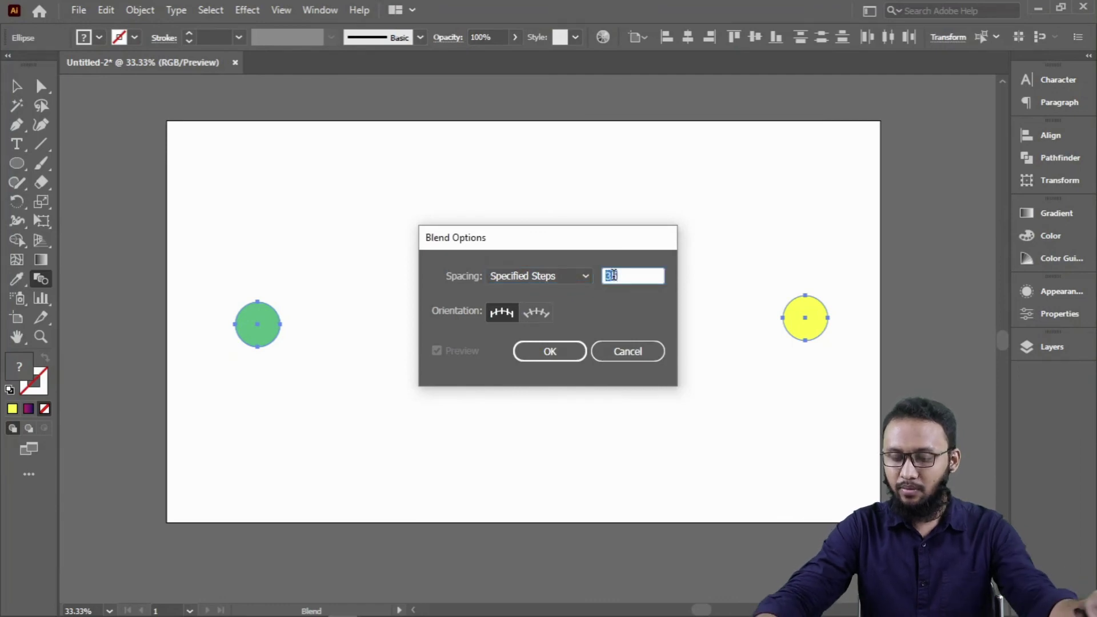
pyautogui.write('5')
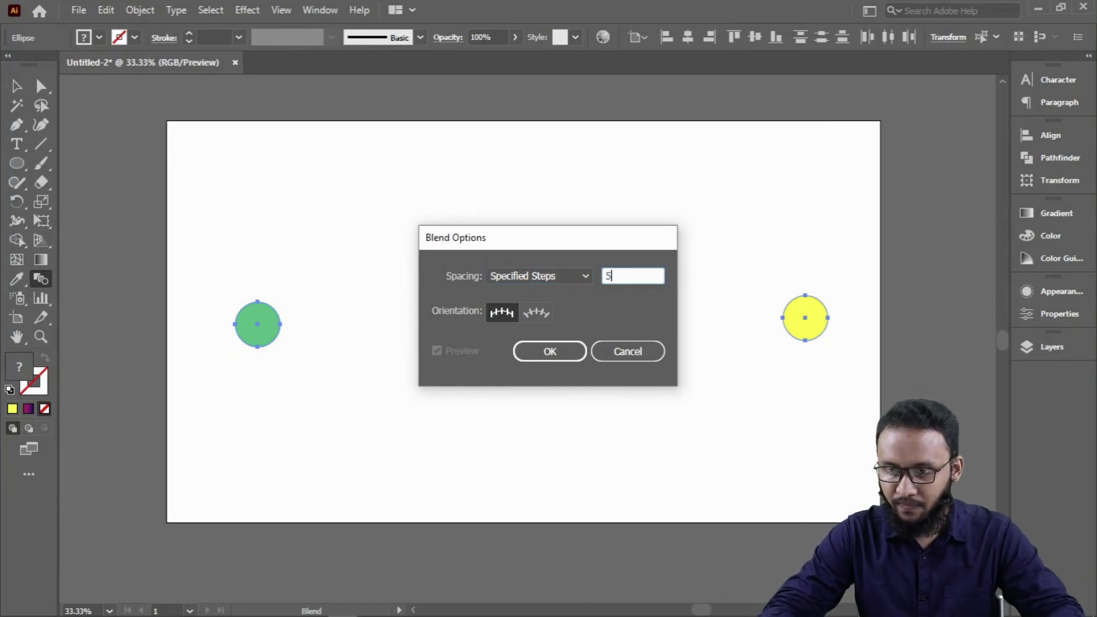
pyautogui.write('0')
pyautogui.click(529, 351)
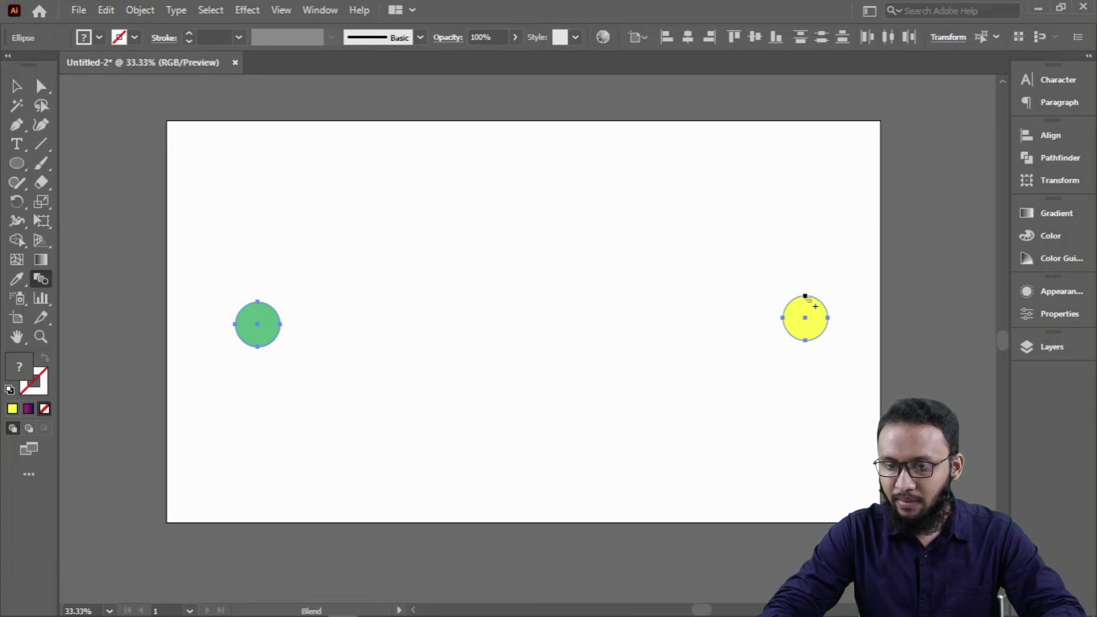
pyautogui.click(806, 296)
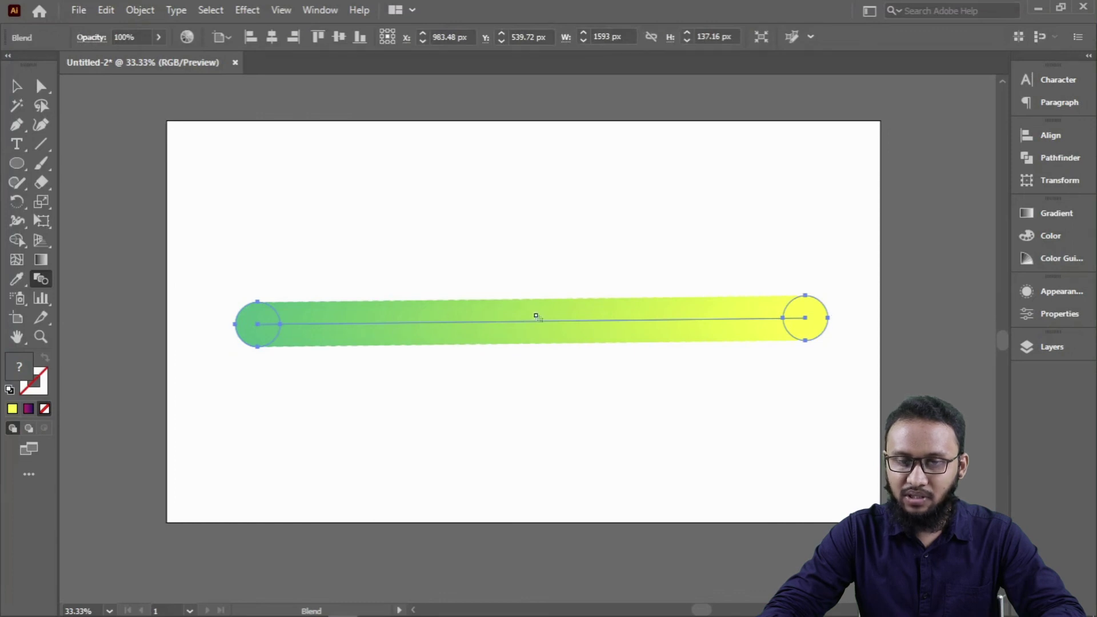
# - Enter the blend's isolation mode and drag the yellow end circle upward to the right
pyautogui.click(16, 86)
pyautogui.click(619, 266)
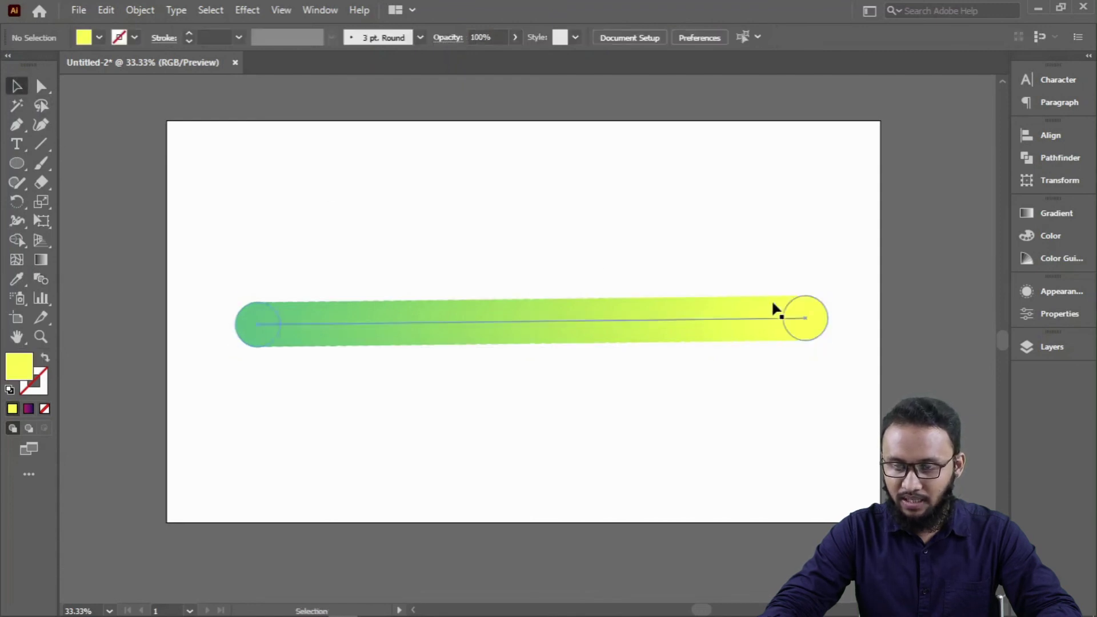
pyautogui.doubleClick(806, 318)
pyautogui.moveTo(812, 320); pyautogui.dragTo(748, 268)
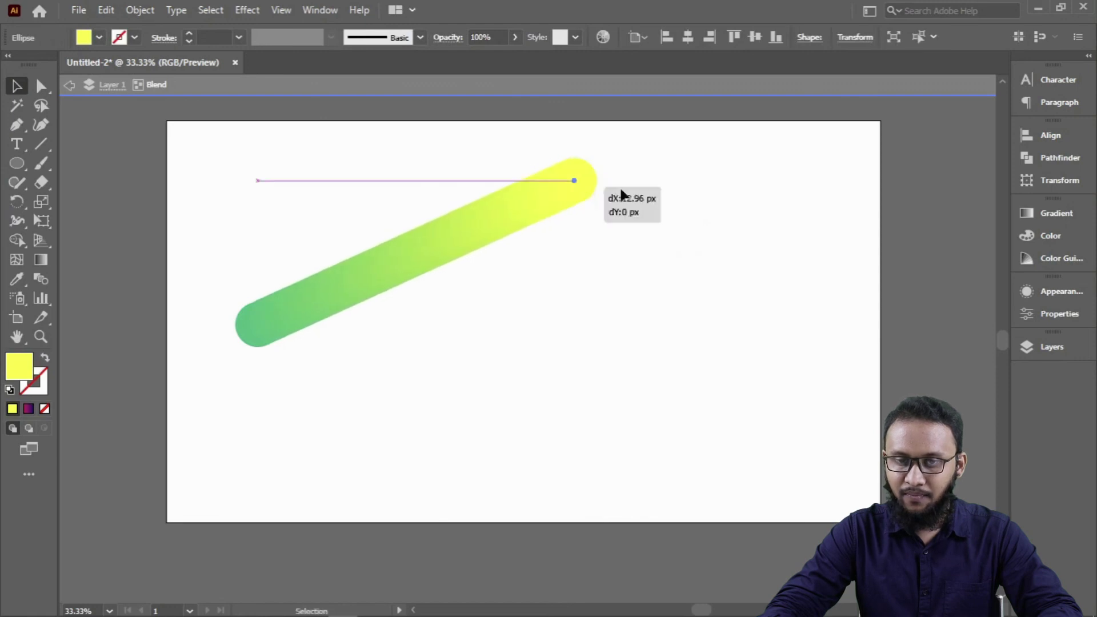
pyautogui.moveTo(623, 195); pyautogui.dragTo(769, 301)
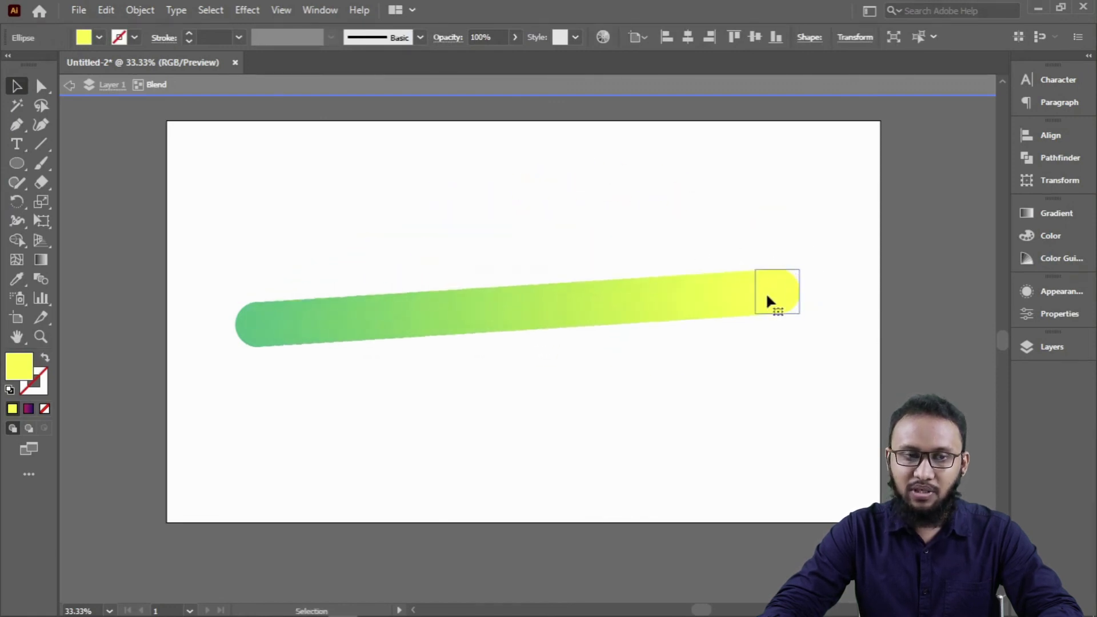